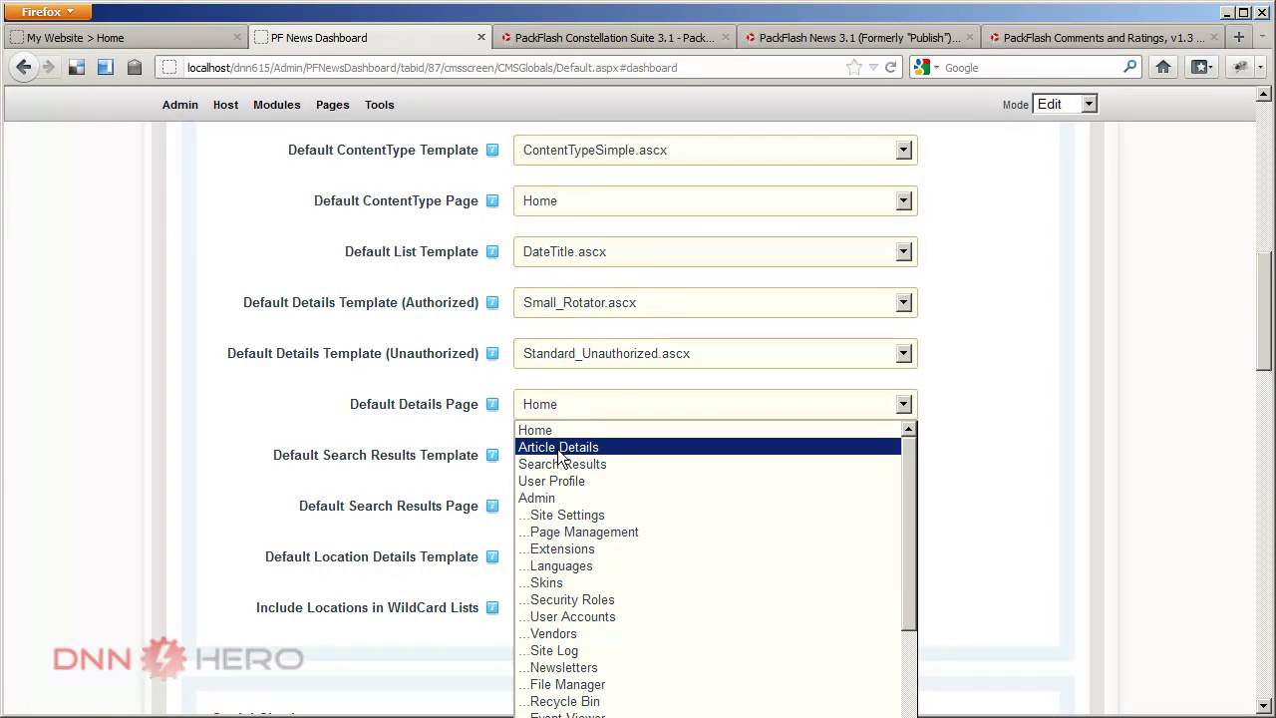
- Set the Default Details Page to Article Details in the global settings and save the update
click(559, 450)
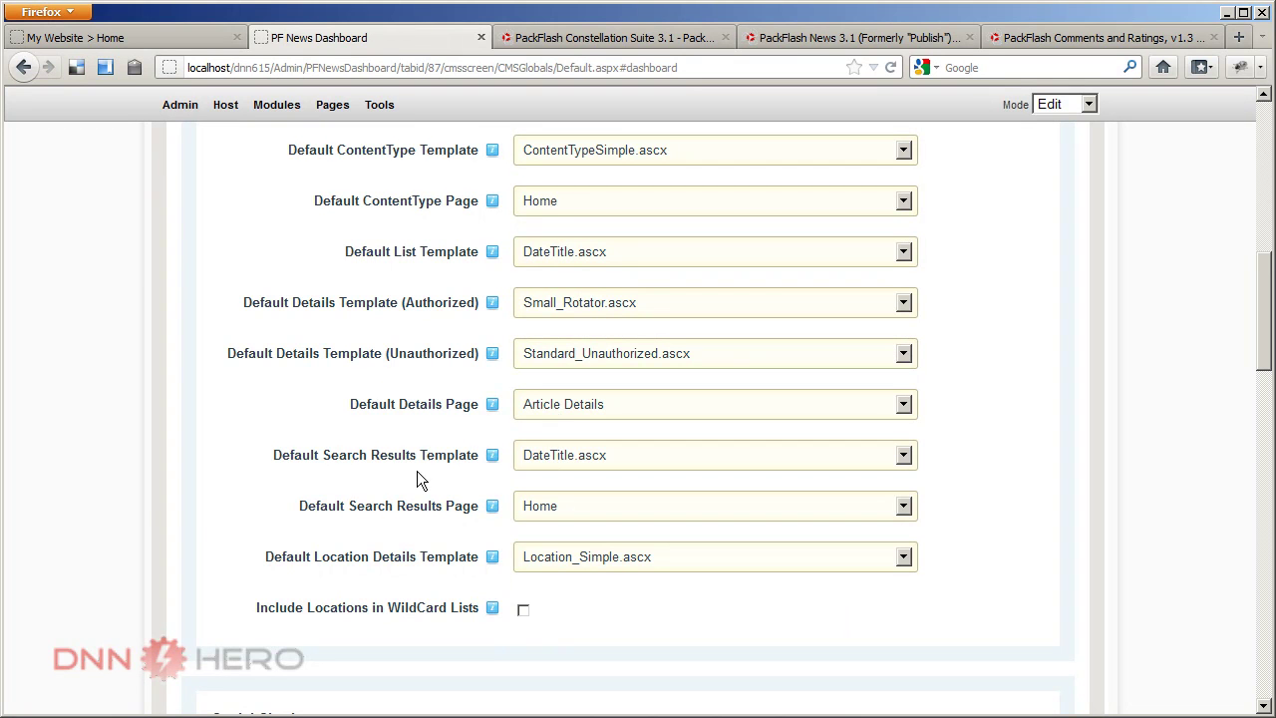
scroll(87, 476, down, 10)
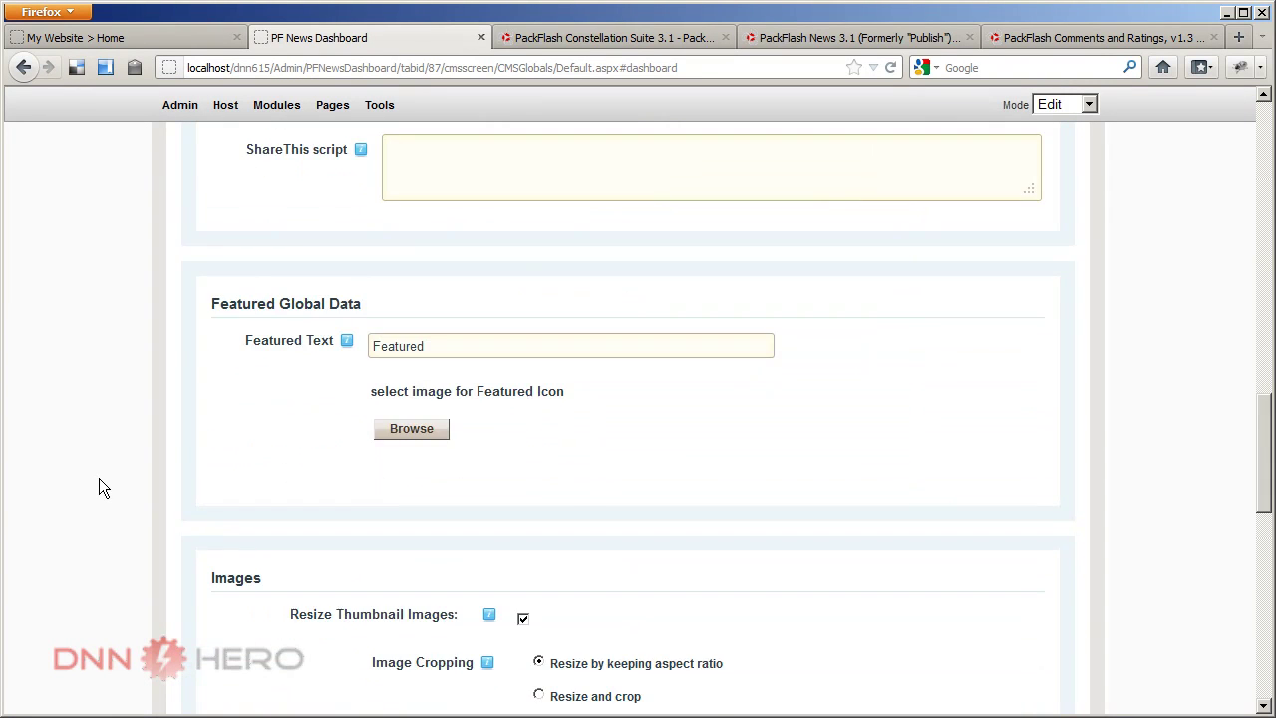
scroll(99, 489, down, 5)
click(223, 598)
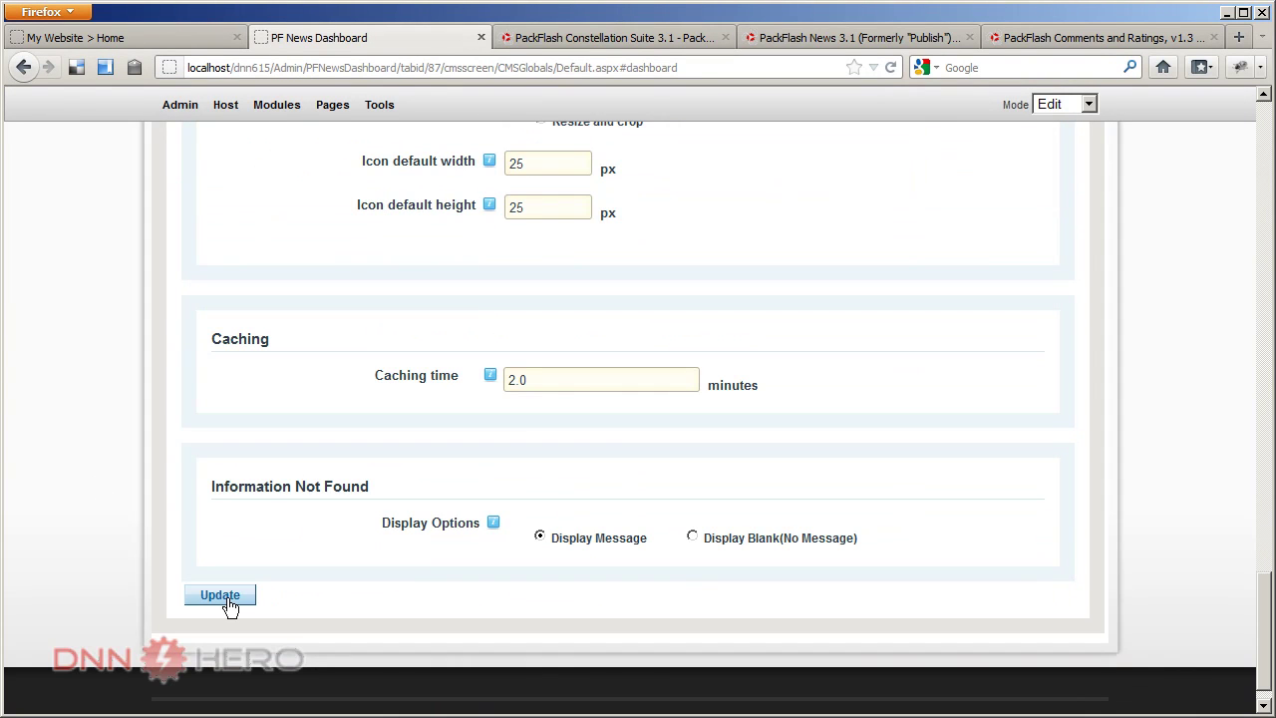
- Go to the site's home page and open the article listed under Articles to check its details page
scroll(125, 457, up, 15)
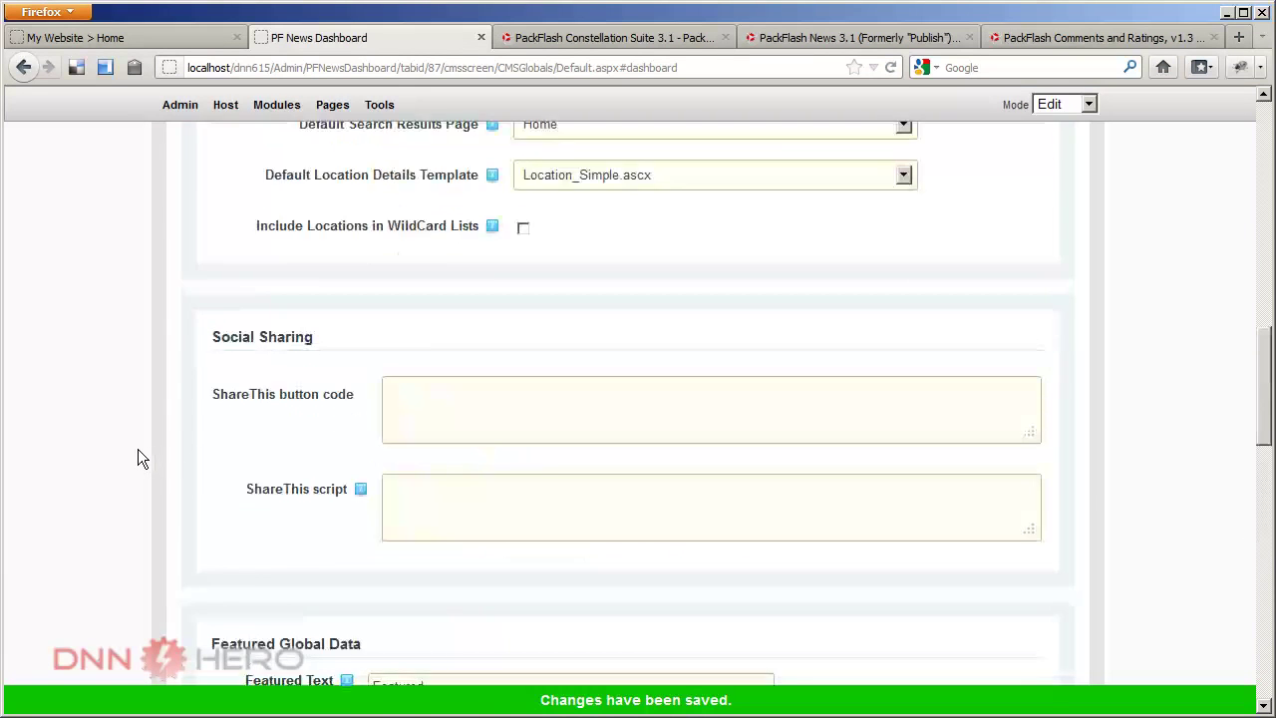
click(182, 155)
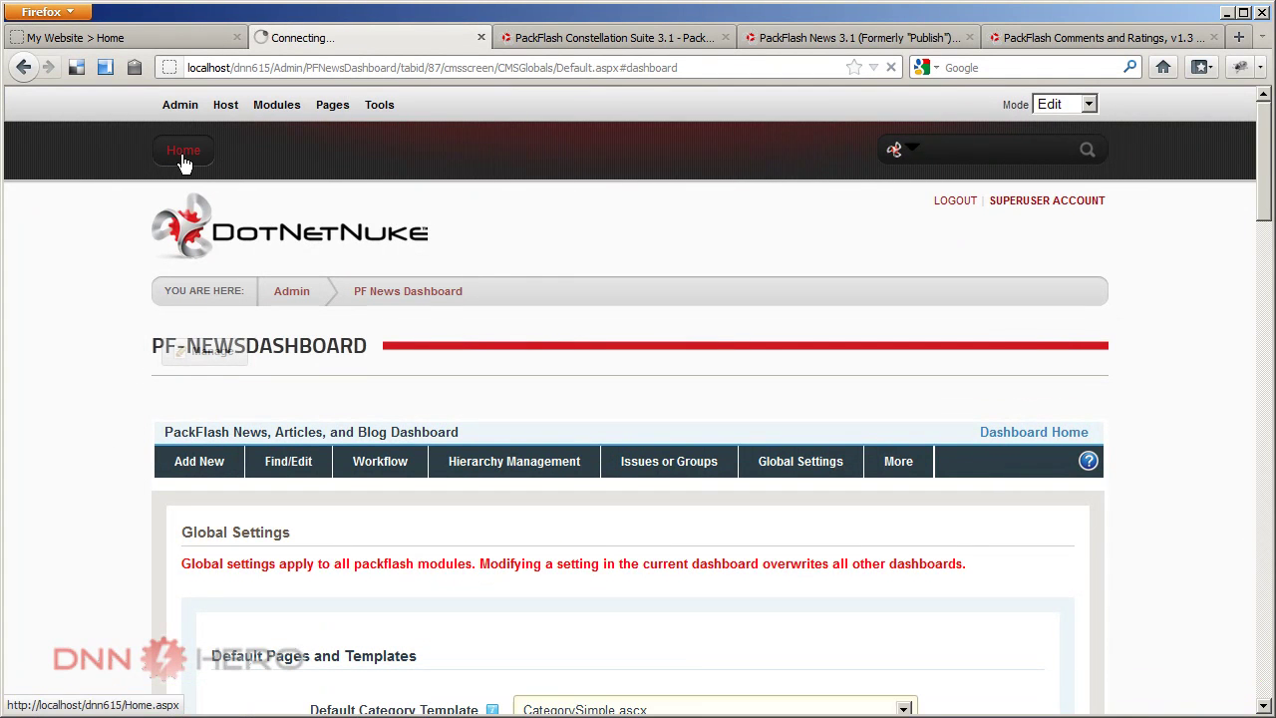
scroll(85, 499, down, 3)
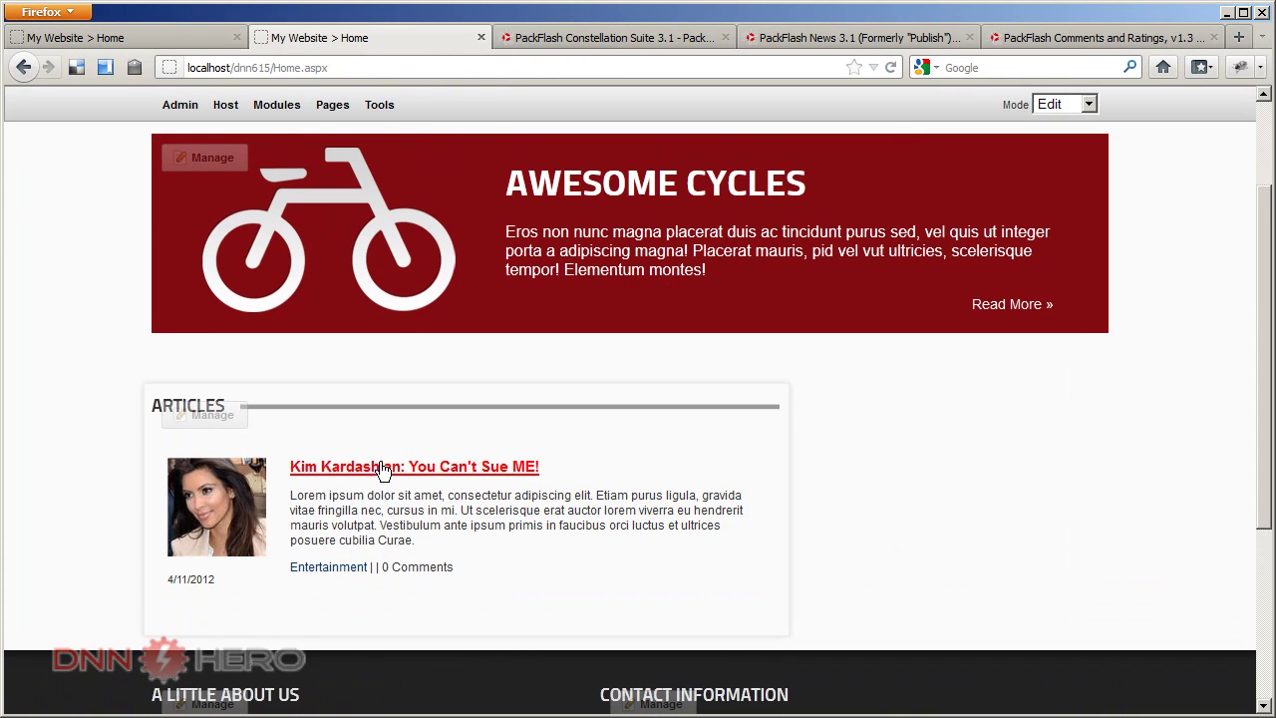
click(384, 469)
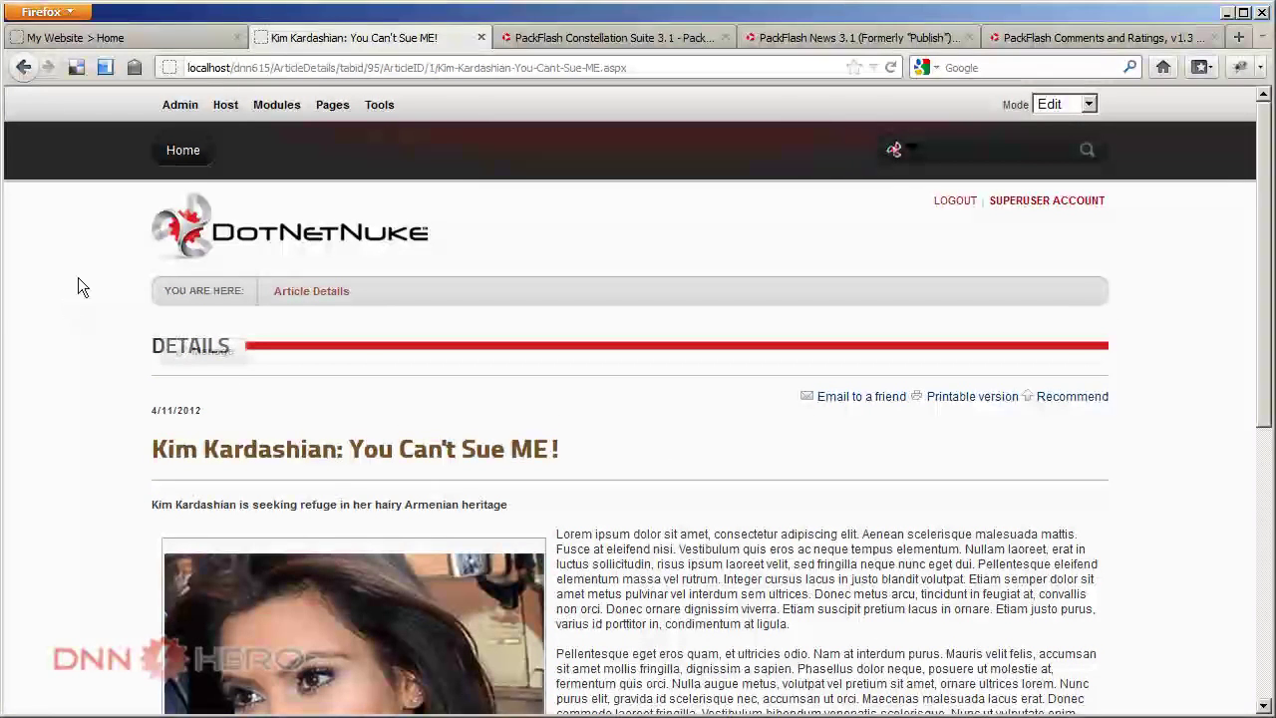
- Return to the home page and compare its layout with the reference site's home page at localhost/dotnetnuke
click(170, 166)
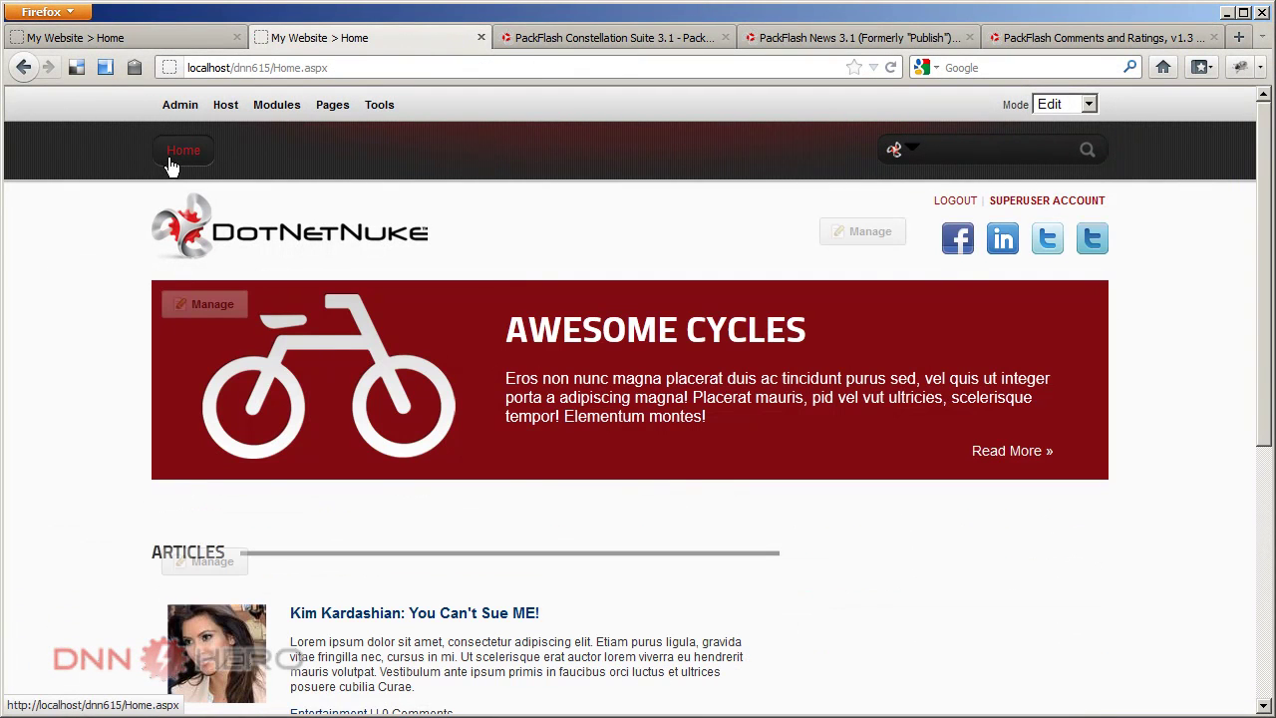
click(148, 34)
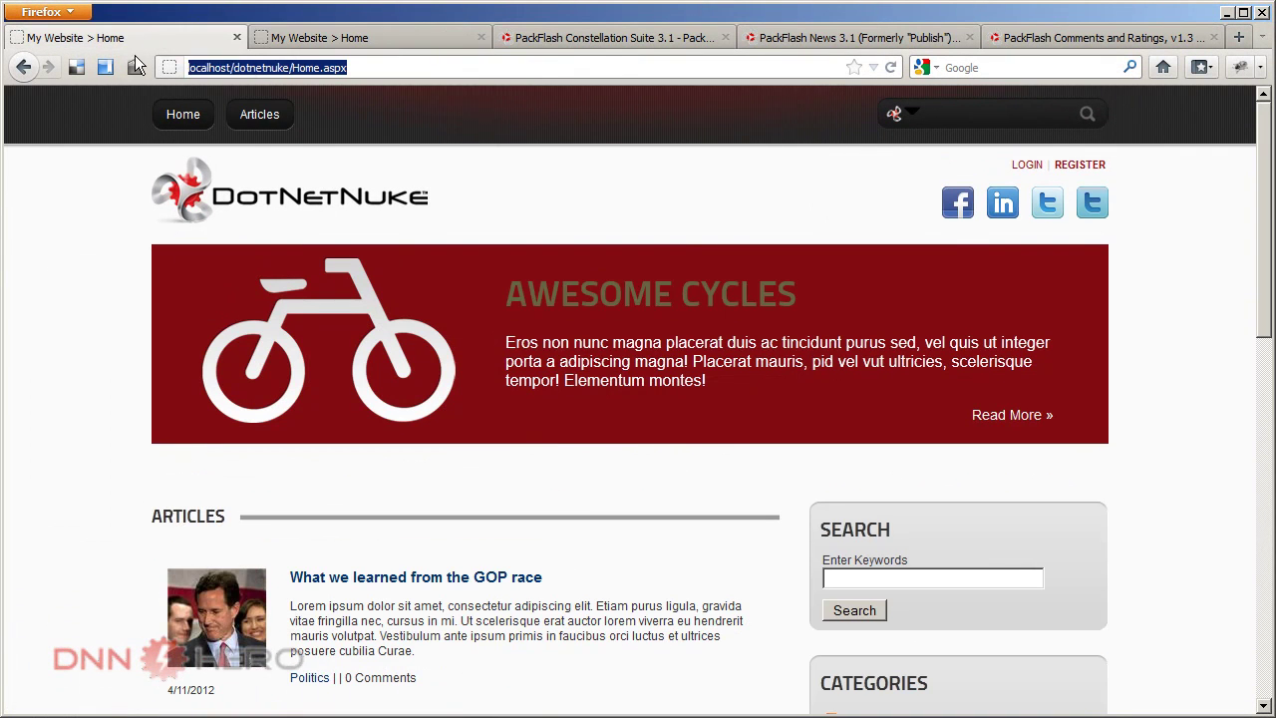
scroll(84, 458, down, 2)
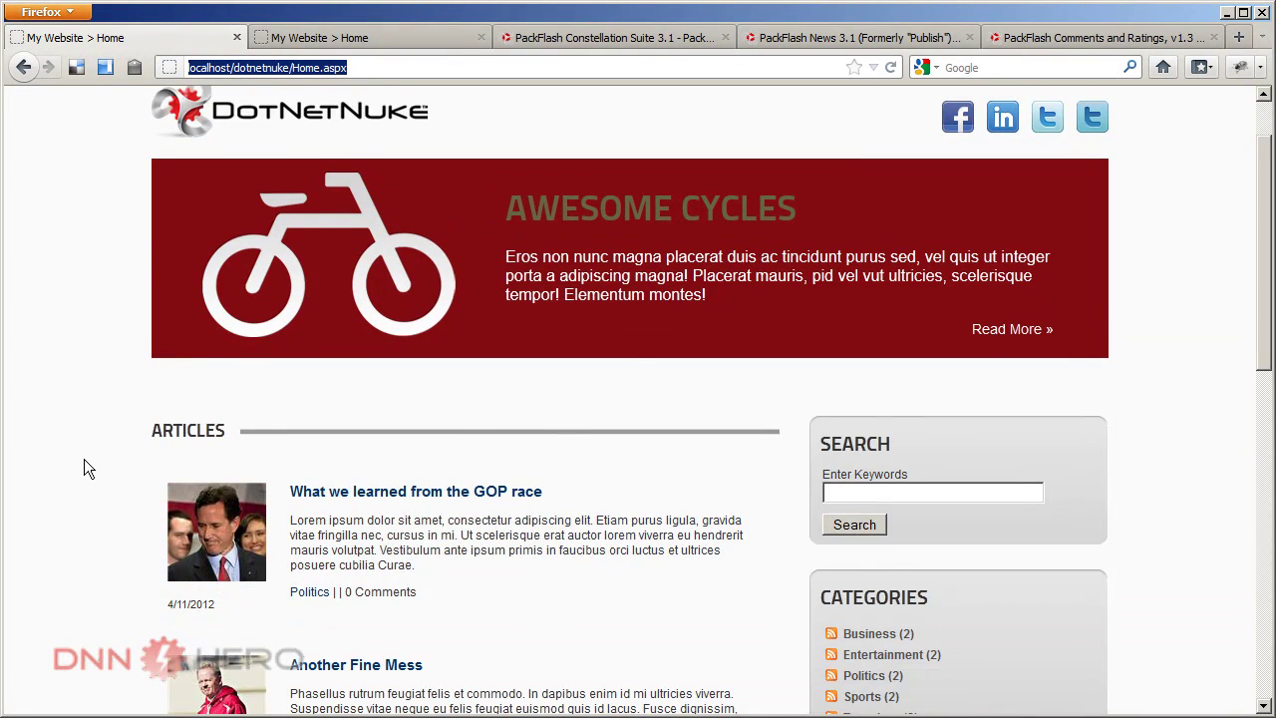
scroll(83, 458, down, 1)
scroll(84, 458, up, 3)
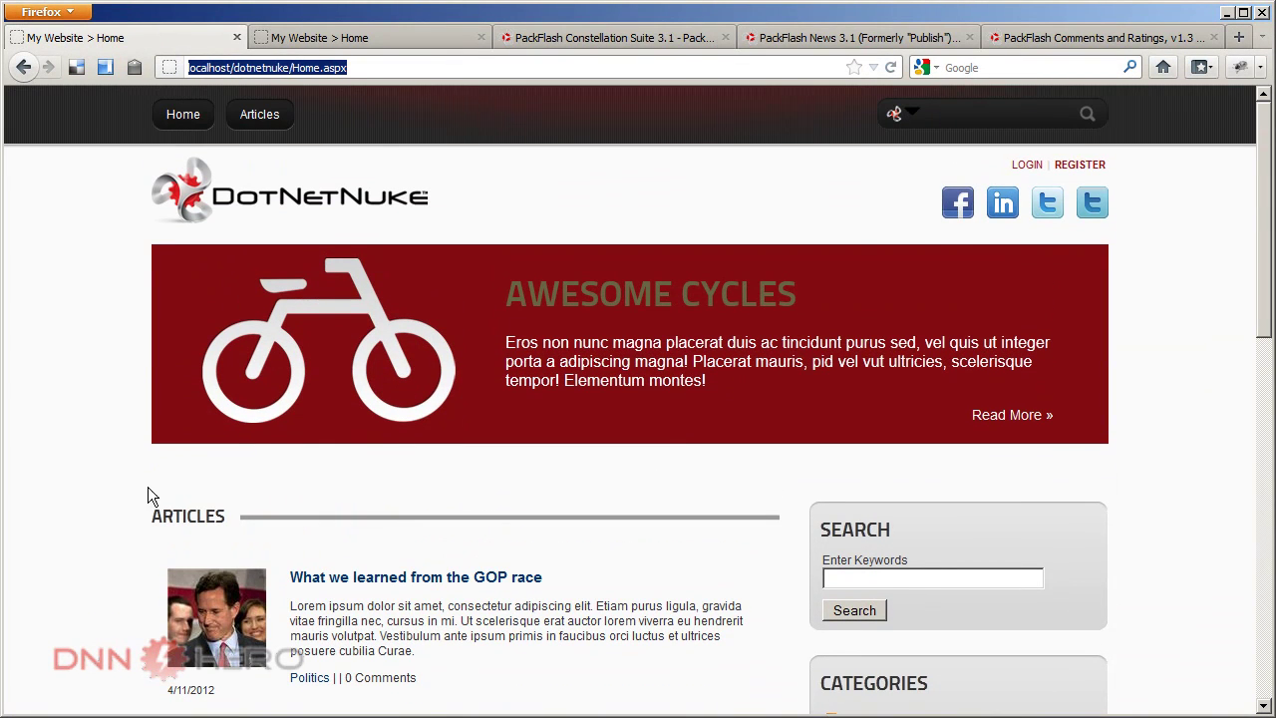
click(329, 37)
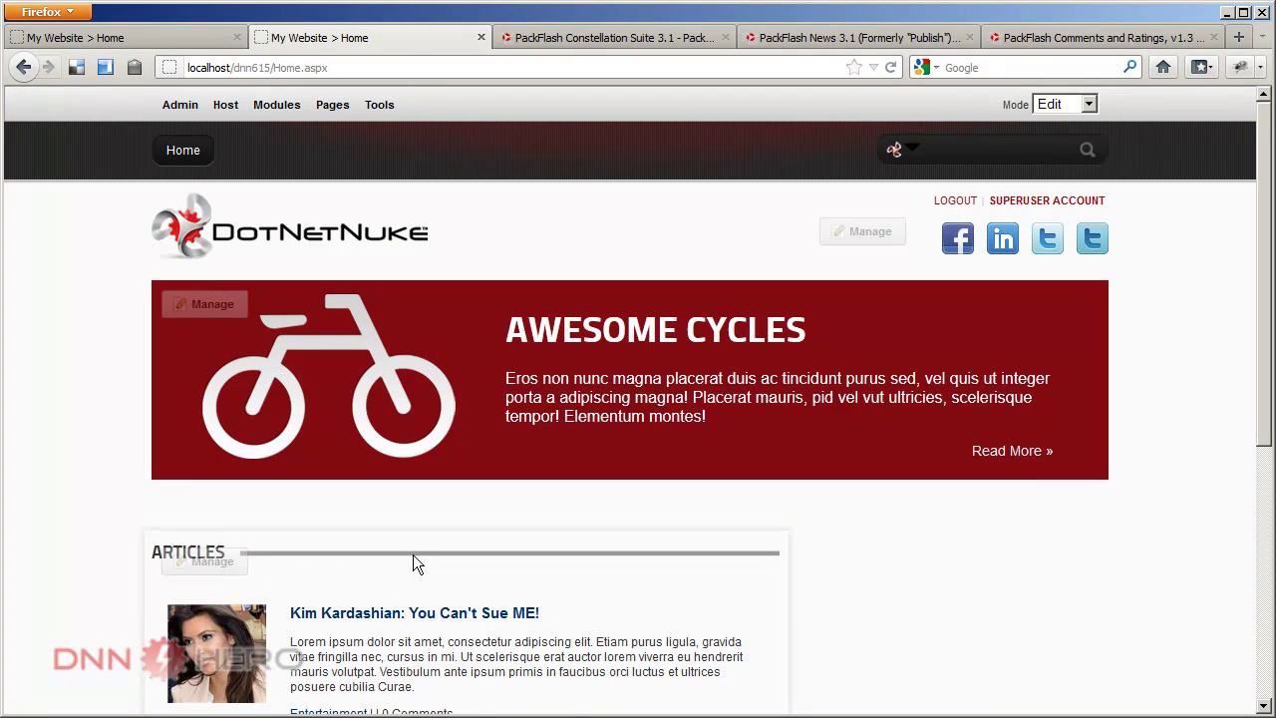
click(109, 39)
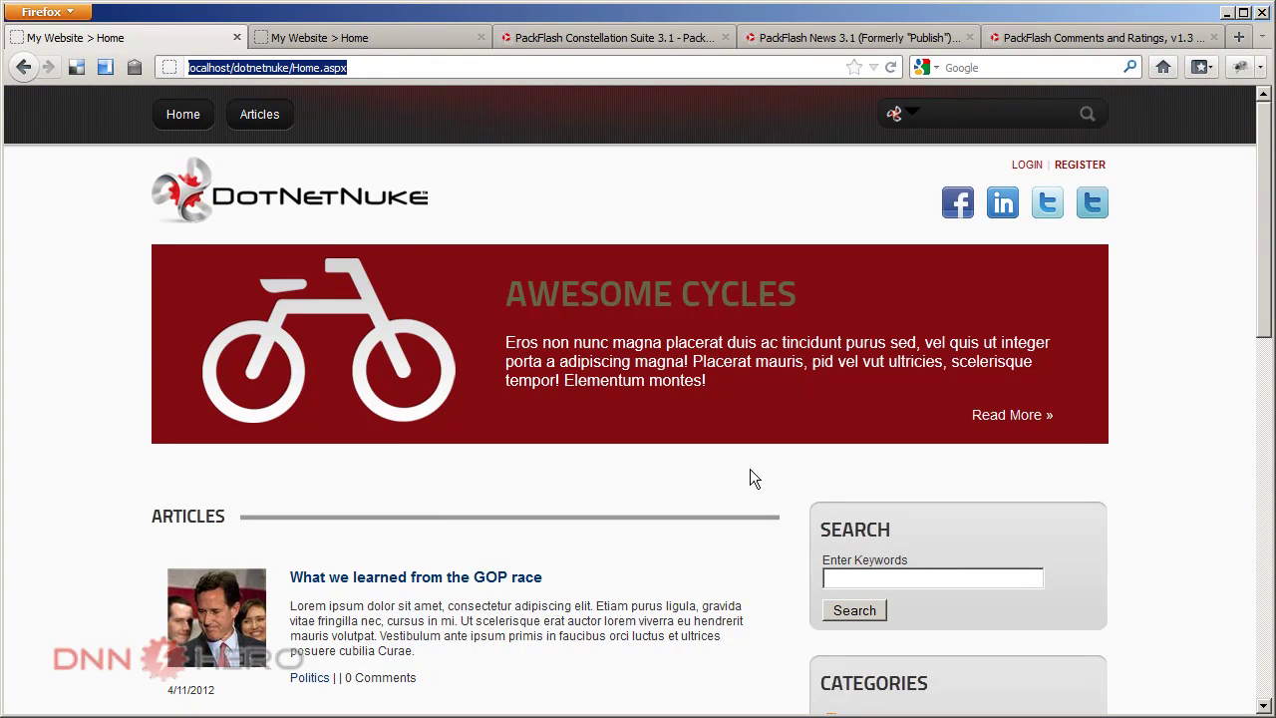
click(307, 38)
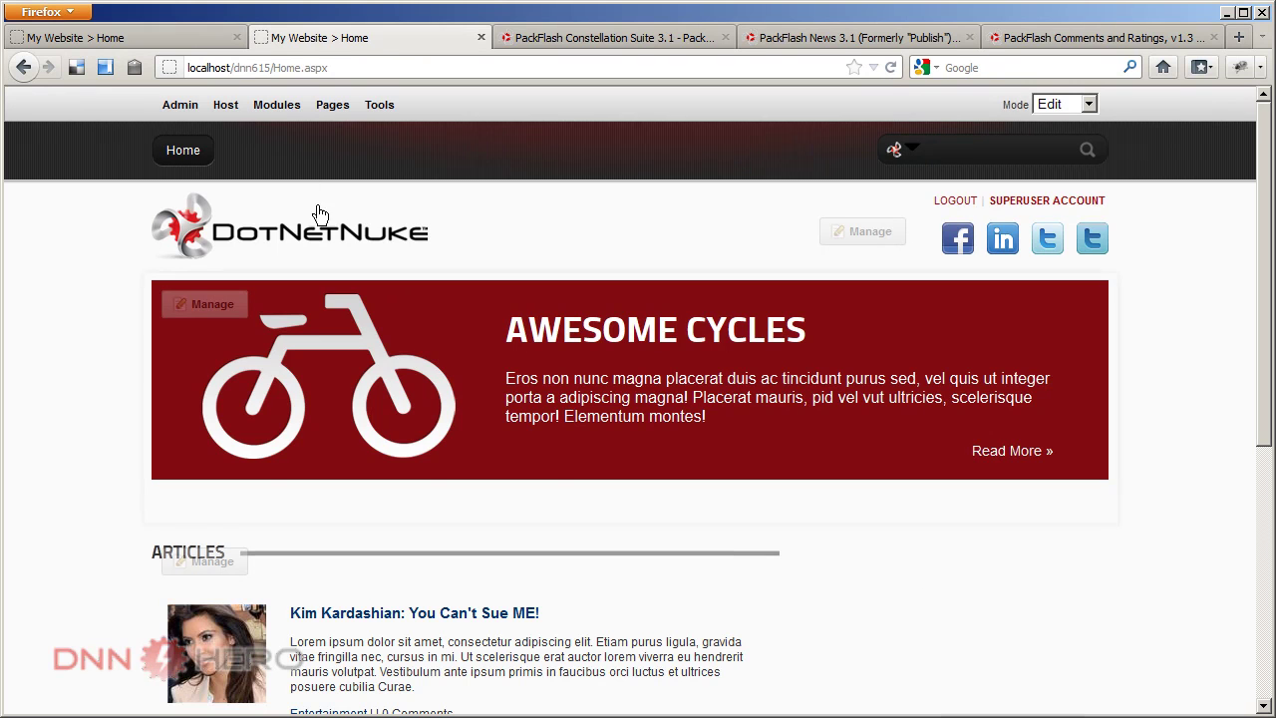
- Add a new PF-Search module from All Categories, titled "Search", to the bottom of the RightPane on the home page
mouse_move(283, 117)
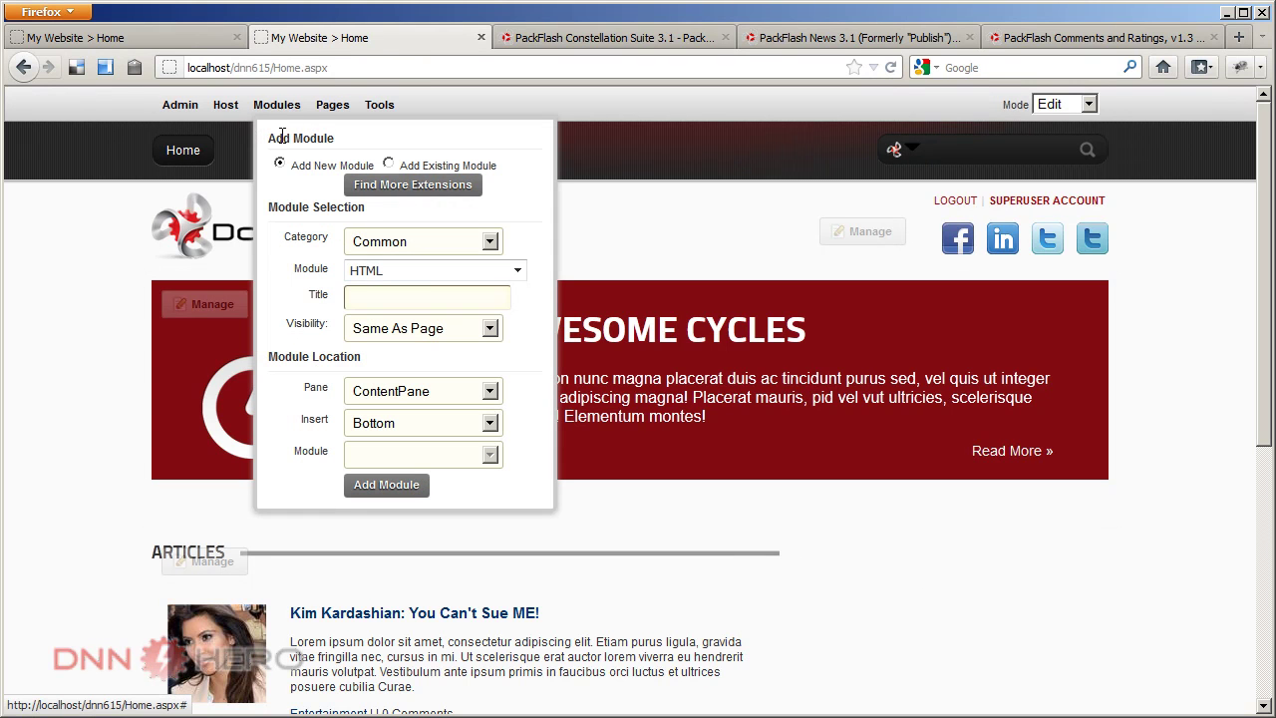
click(371, 243)
click(418, 297)
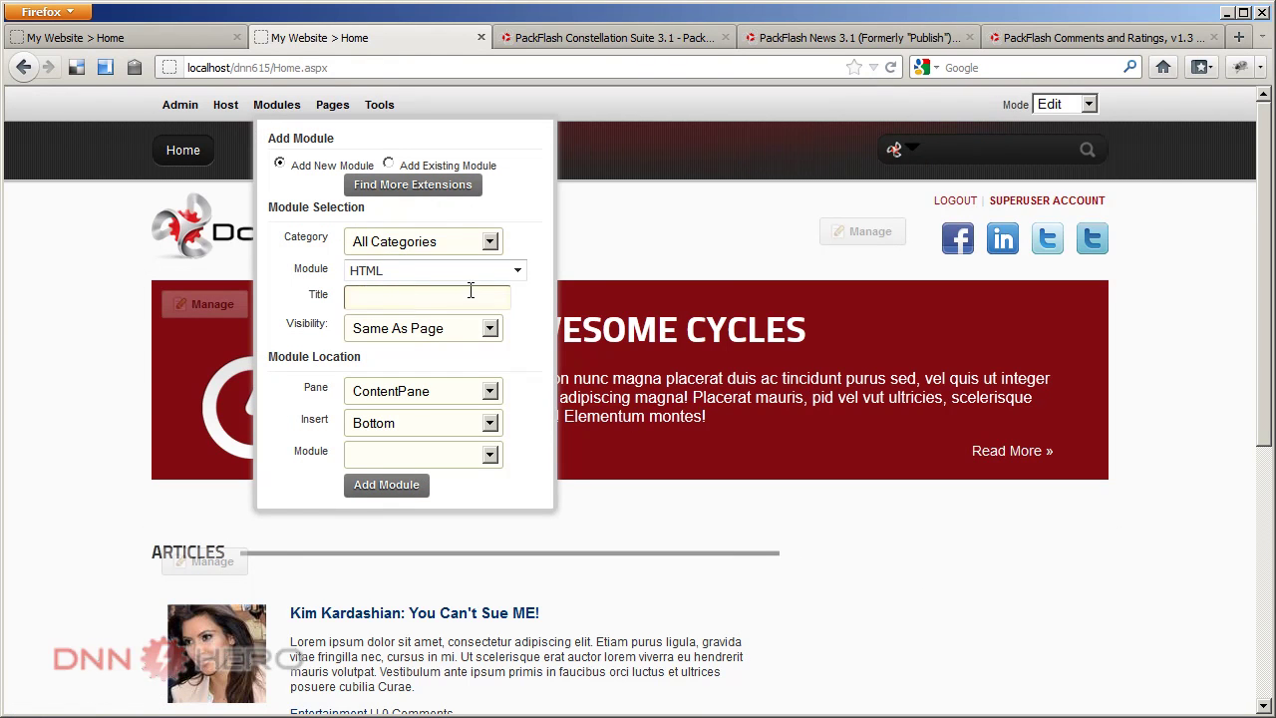
click(518, 270)
drag(514, 407, 510, 463)
click(443, 610)
click(385, 301)
text(Search)
click(432, 392)
click(430, 461)
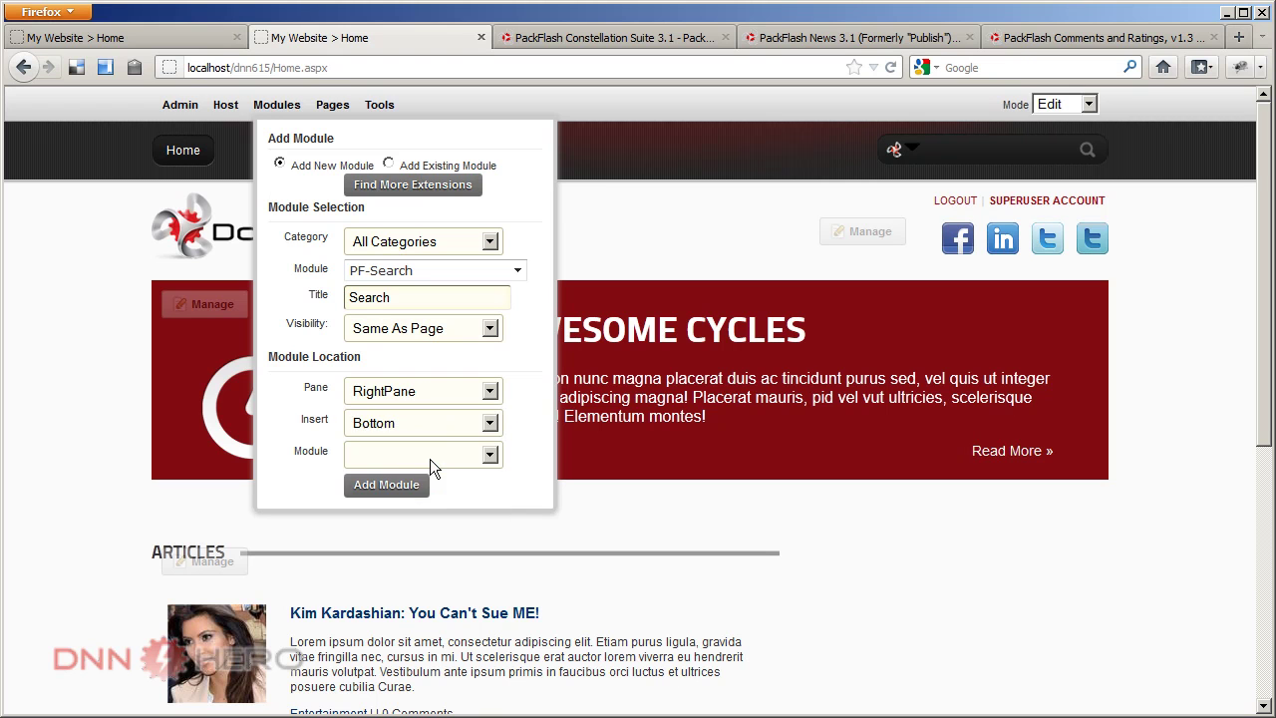
click(401, 484)
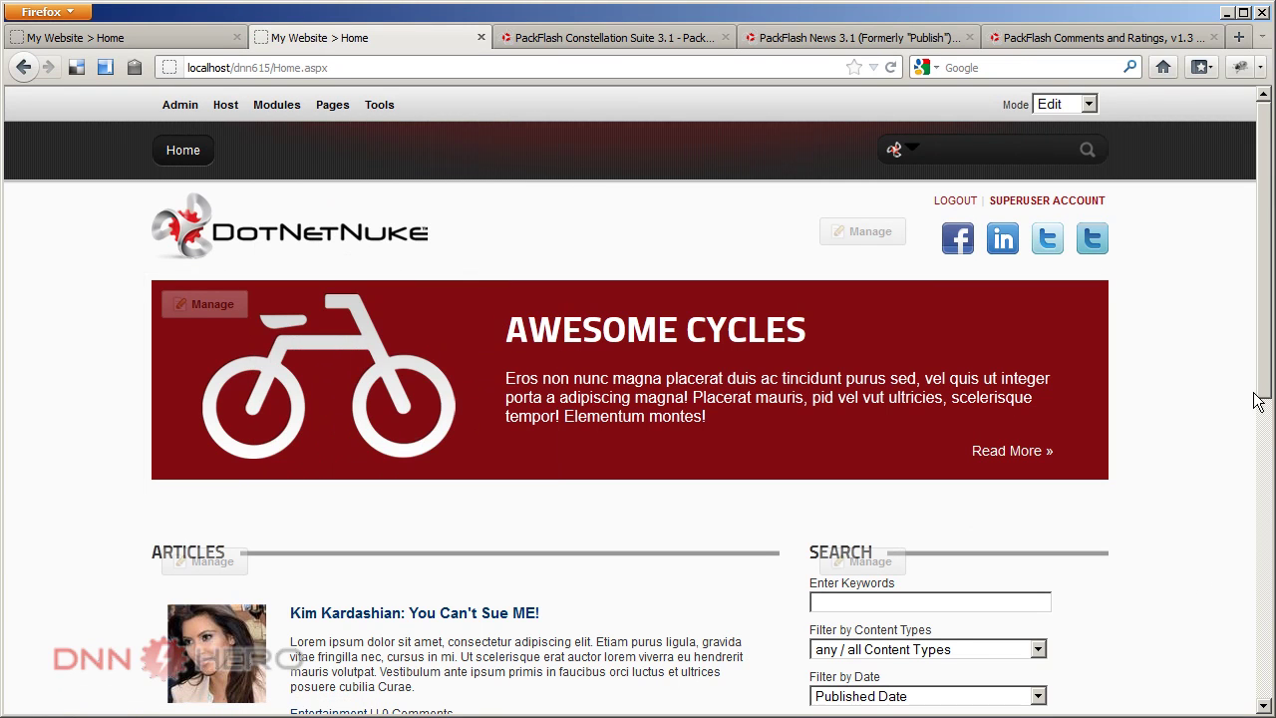
- Compare the search form with the reference site, and set the Search module's display option to Show keyword field only
drag(1264, 371, 1238, 508)
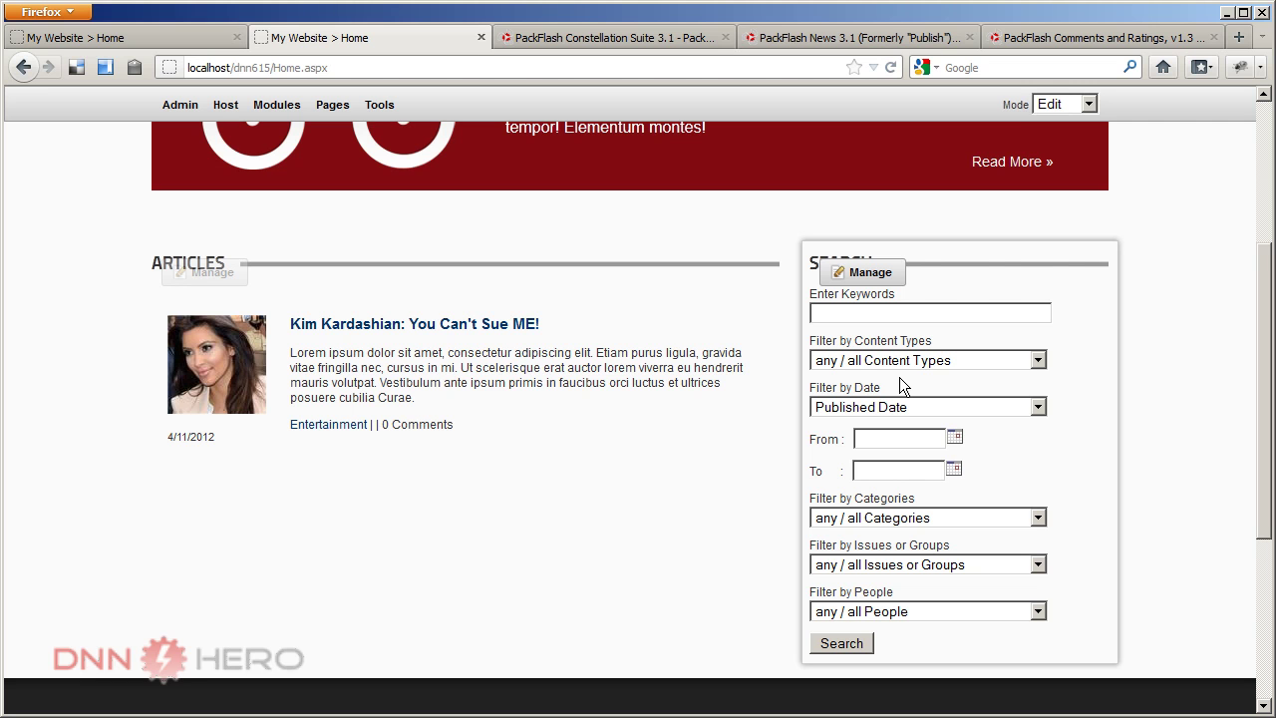
click(199, 38)
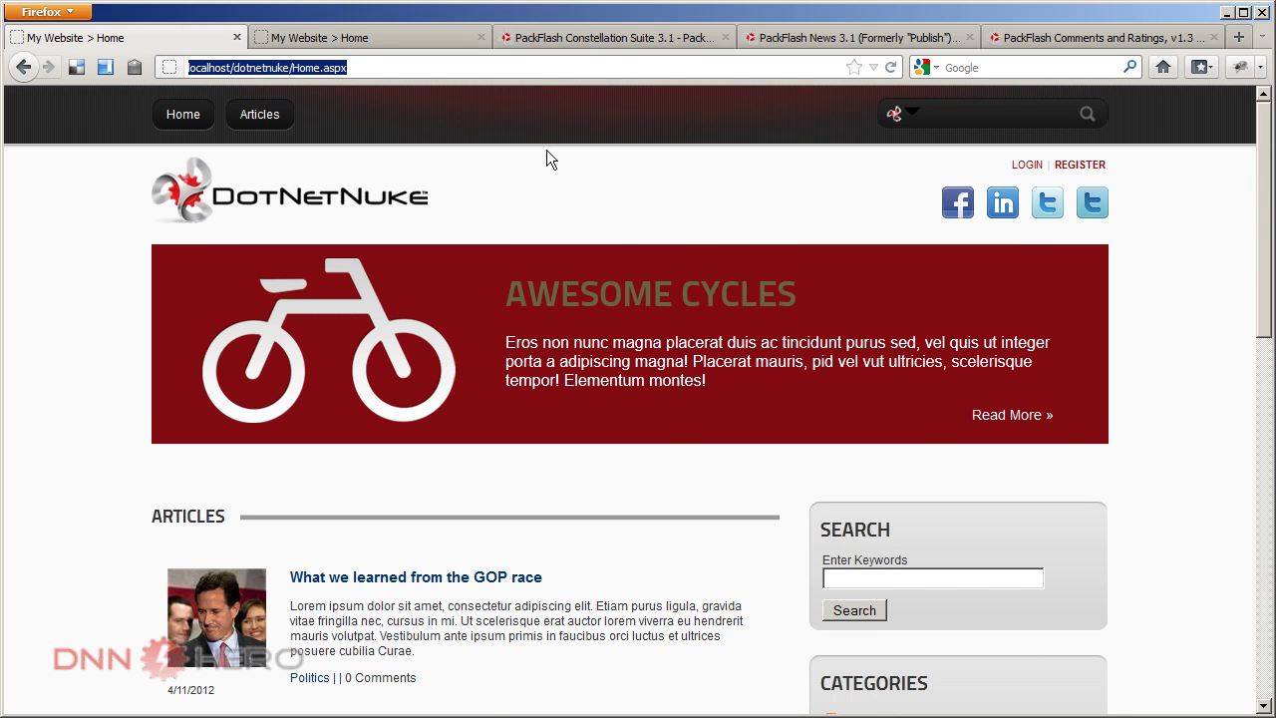
click(401, 35)
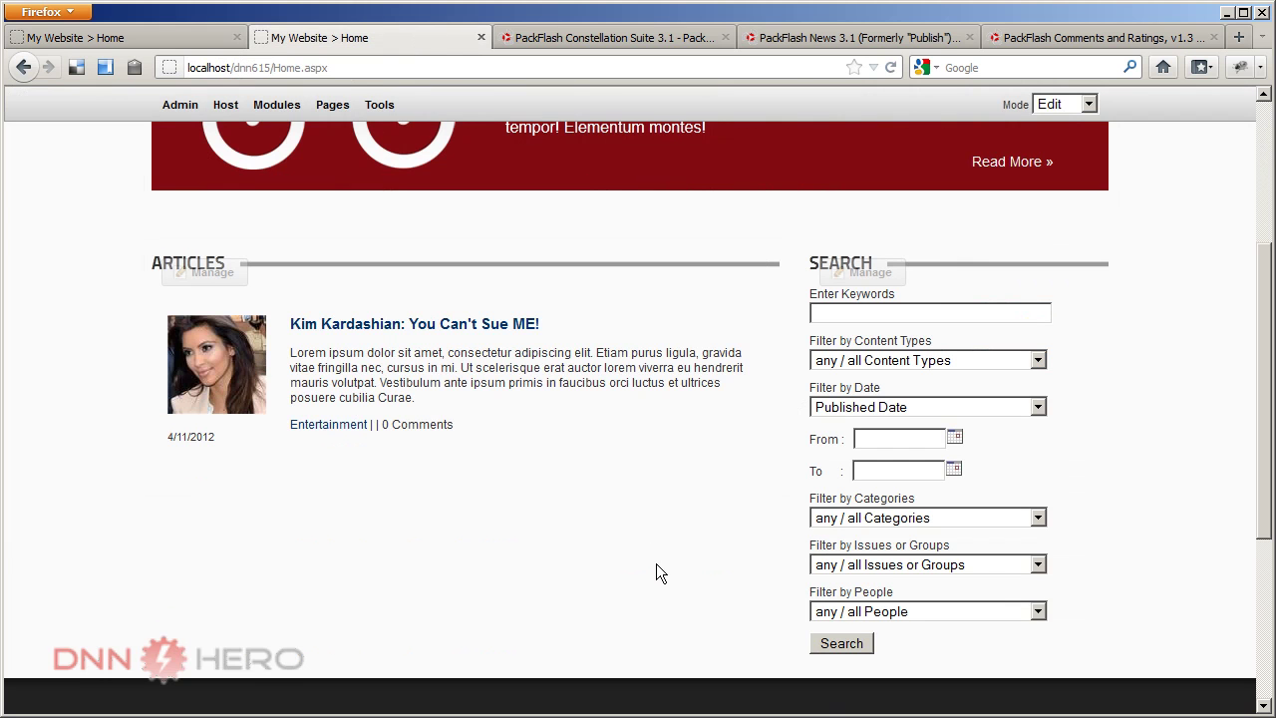
mouse_move(860, 272)
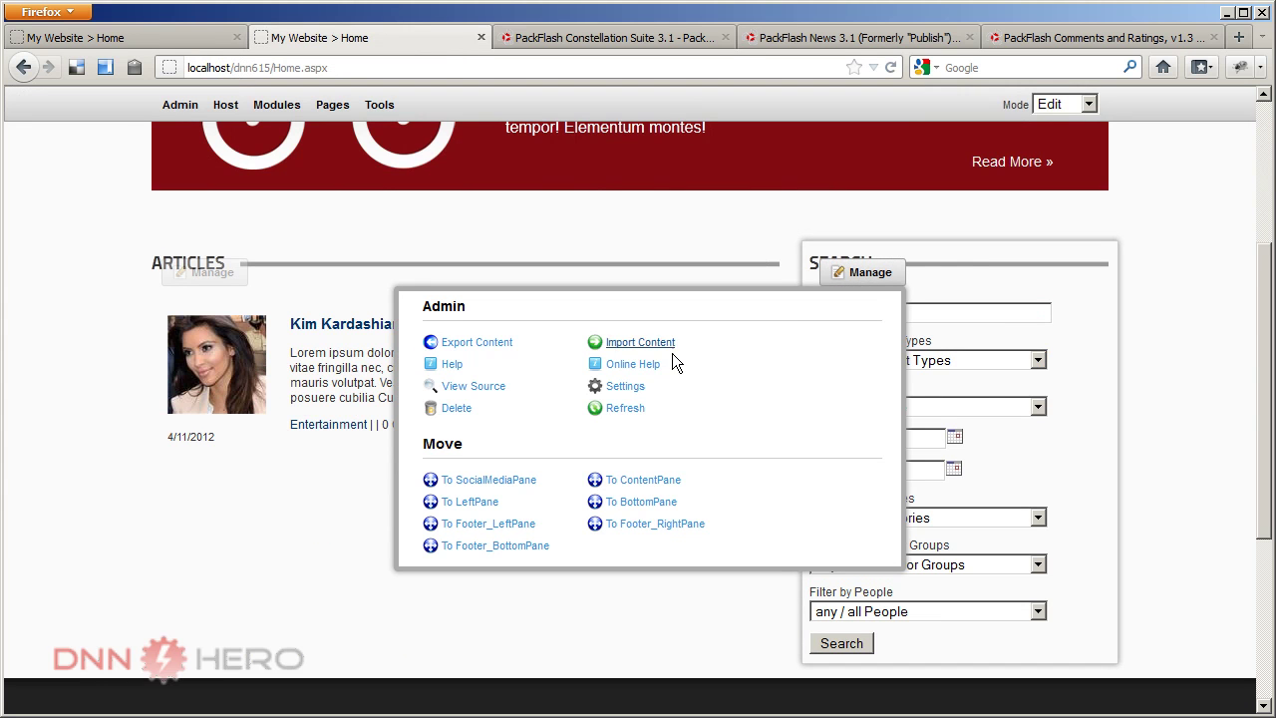
click(628, 387)
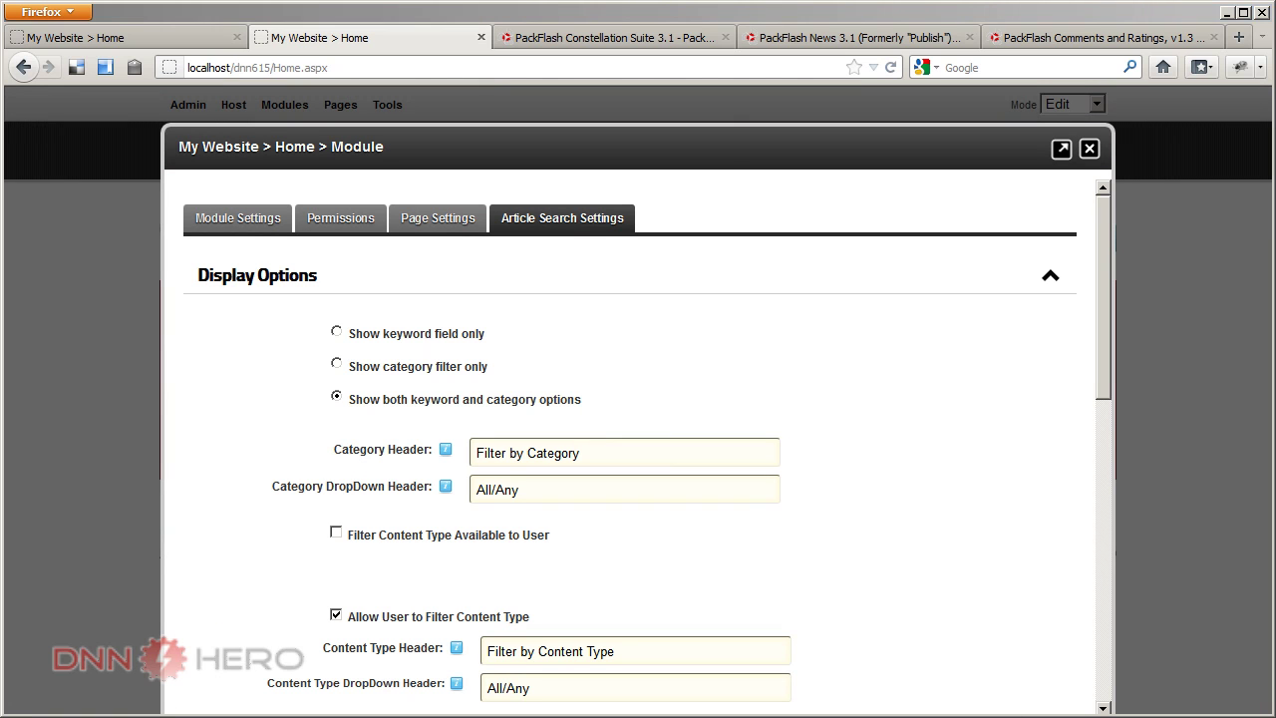
click(338, 333)
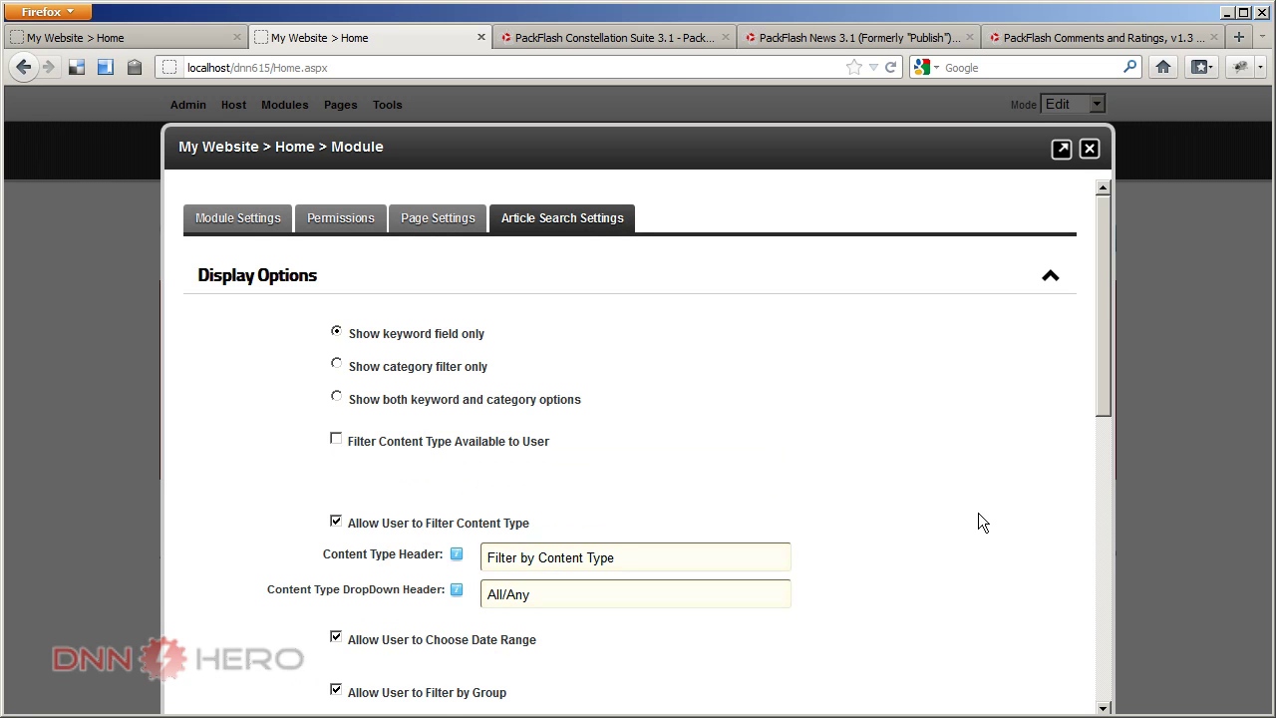
- Disable user filtering by content type, date range, group and people for the Search module, and save the settings
click(335, 523)
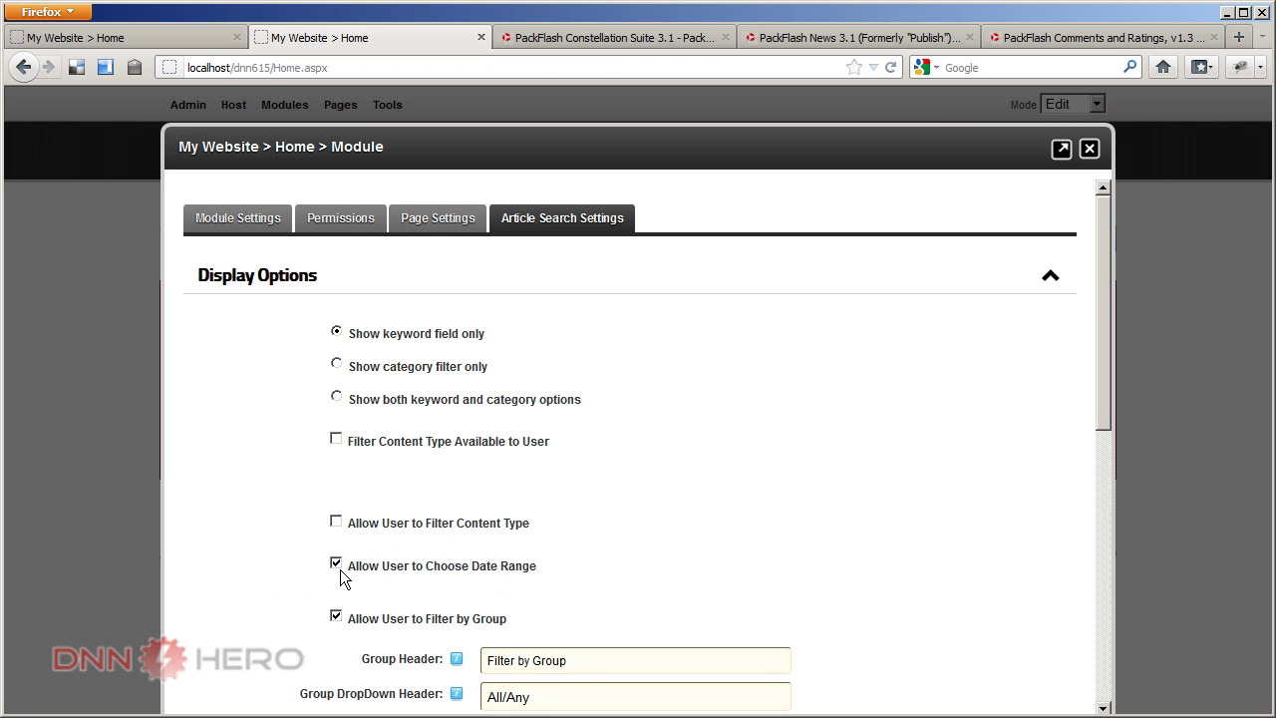
click(336, 564)
click(336, 616)
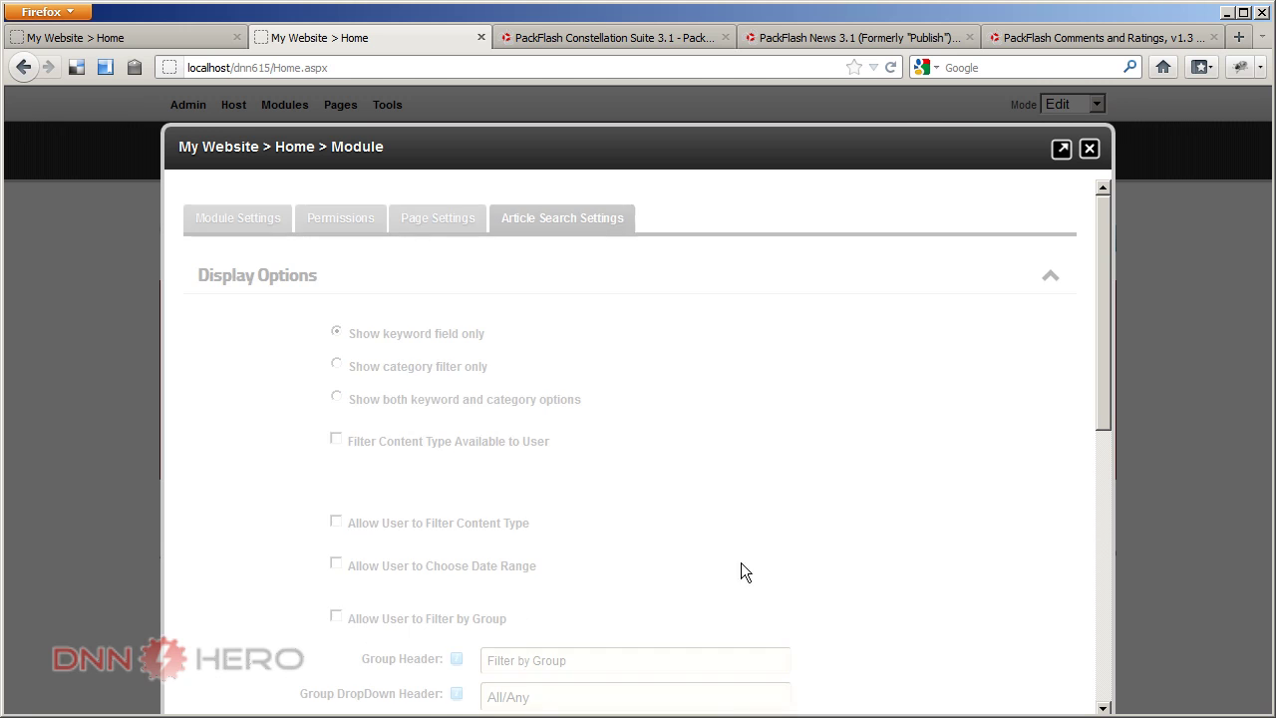
drag(1101, 365, 1075, 496)
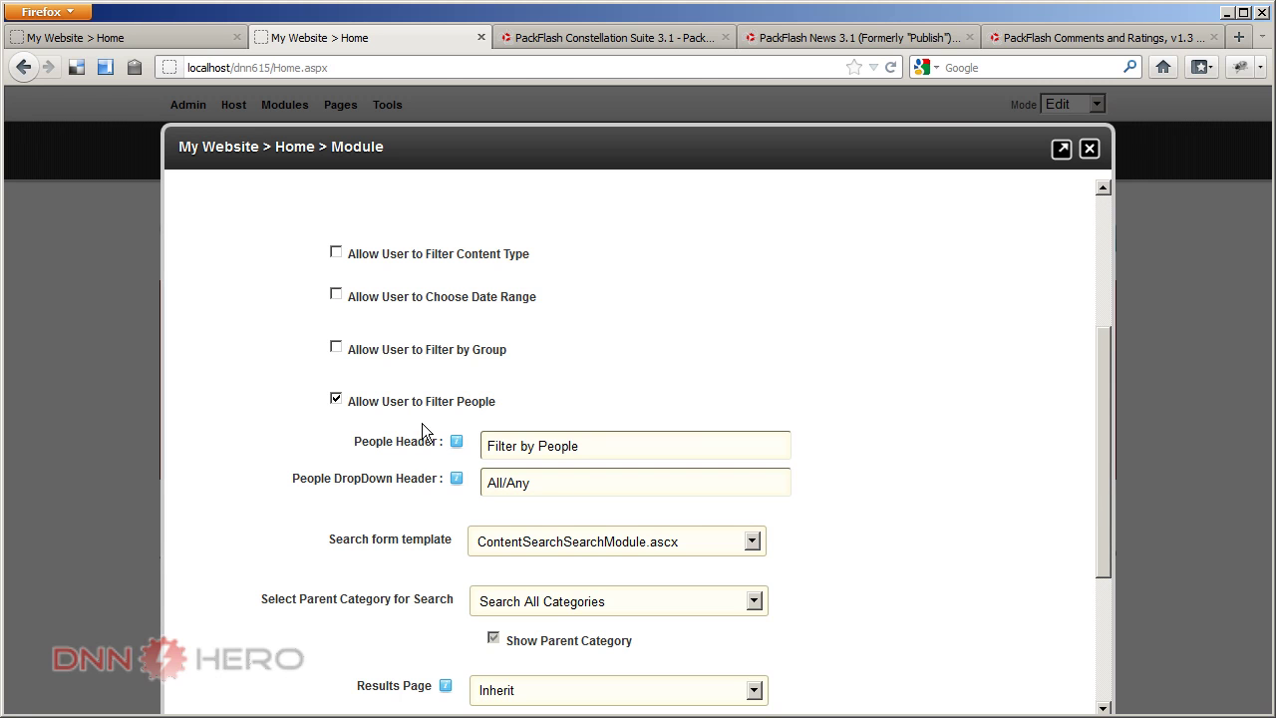
click(336, 398)
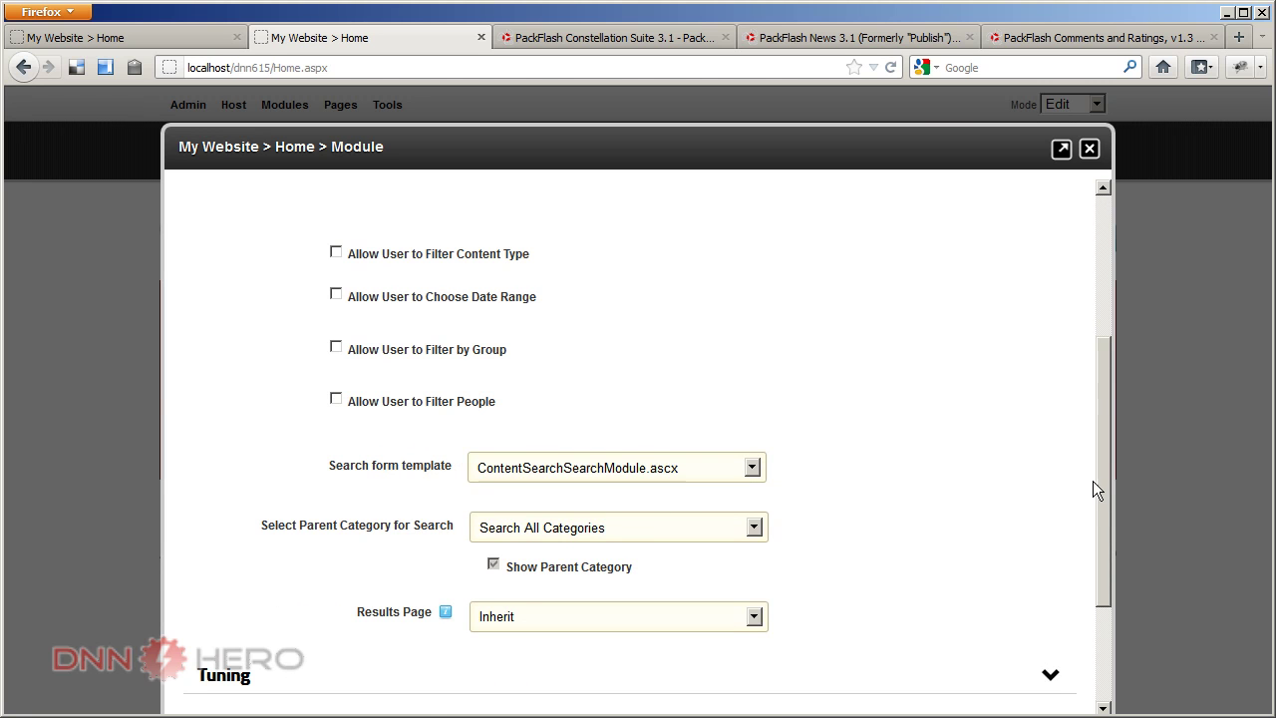
scroll(953, 519, down, 3)
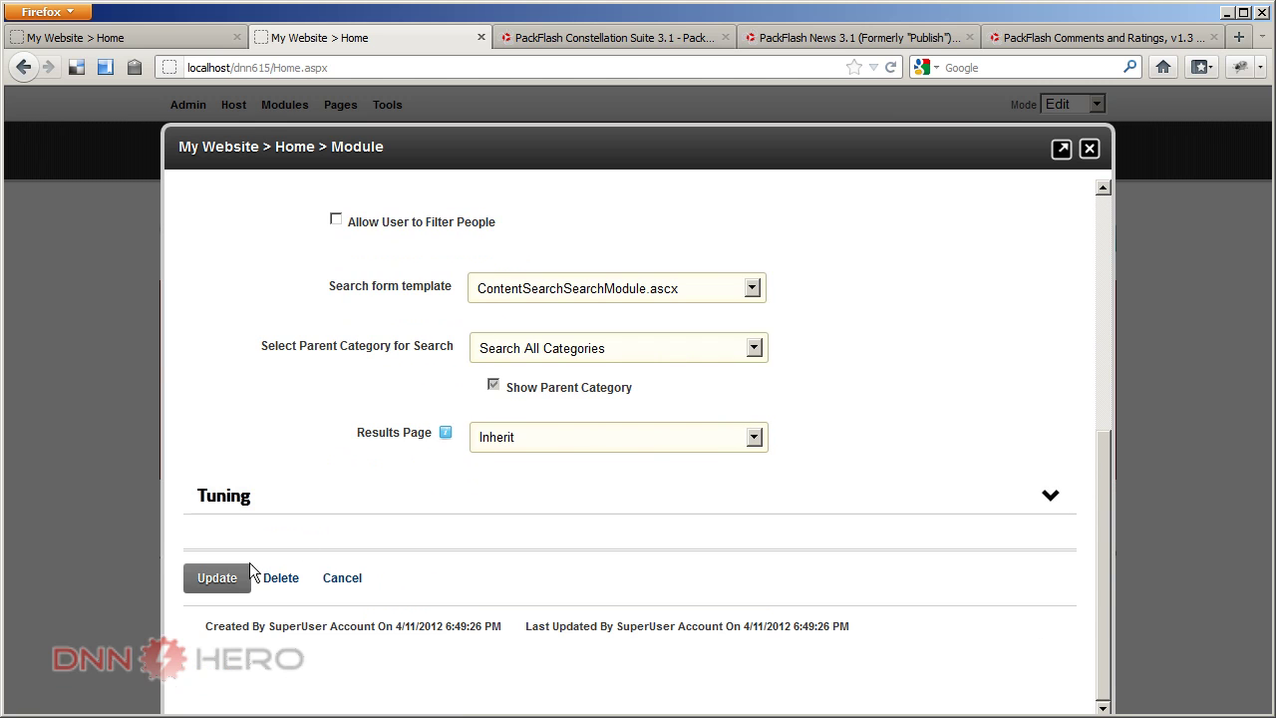
click(223, 577)
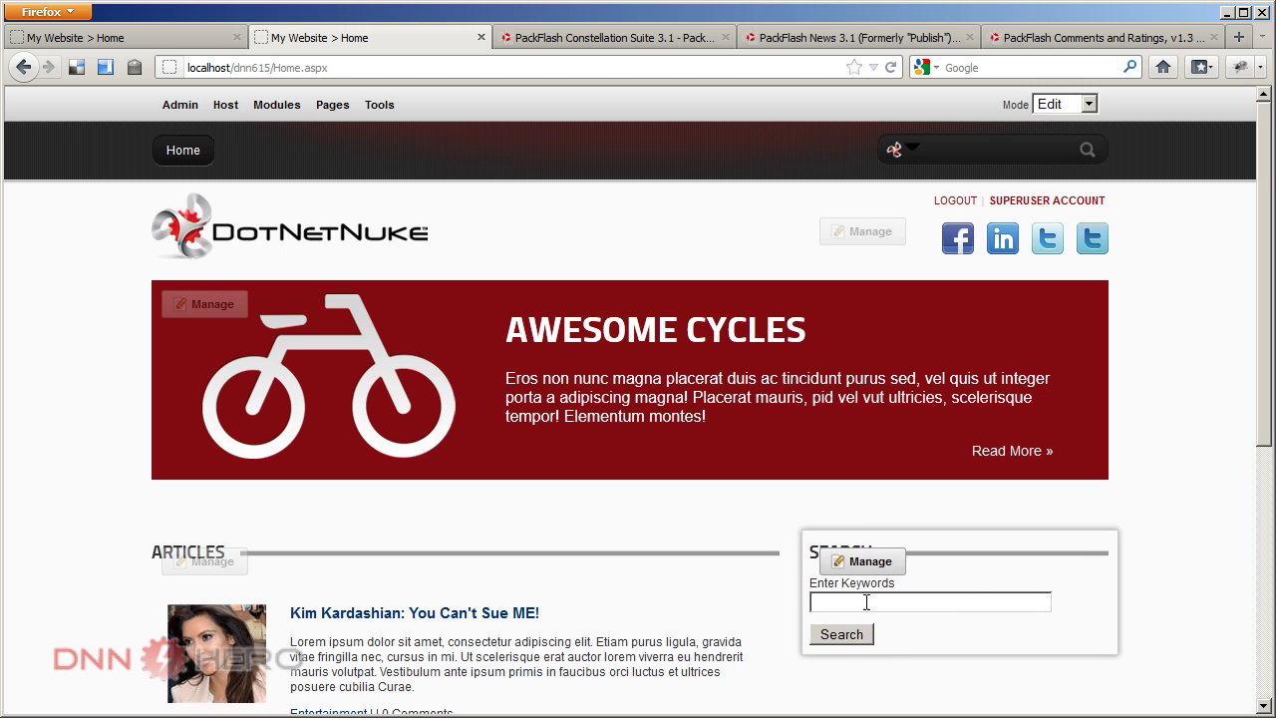
- Set the Search module's container to Host: DarkKnight - Aside_Title, matching the reference site's search box, and save the settings
click(154, 29)
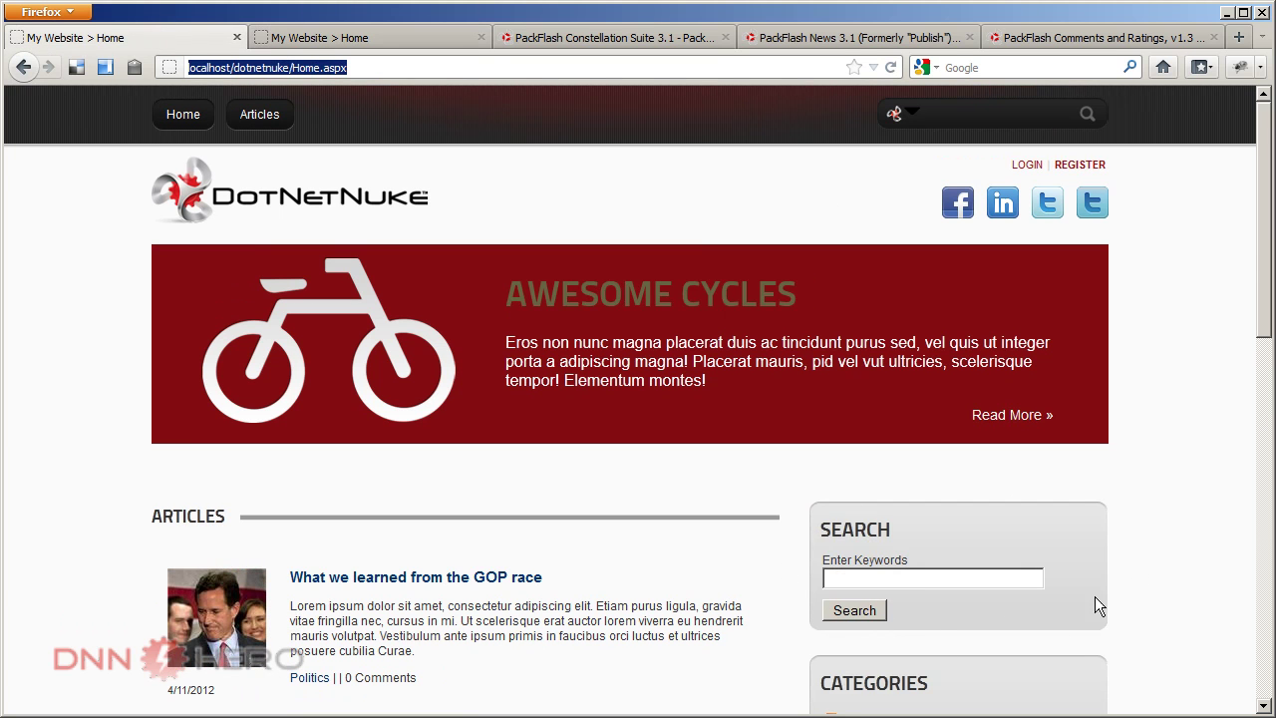
click(371, 36)
mouse_move(869, 563)
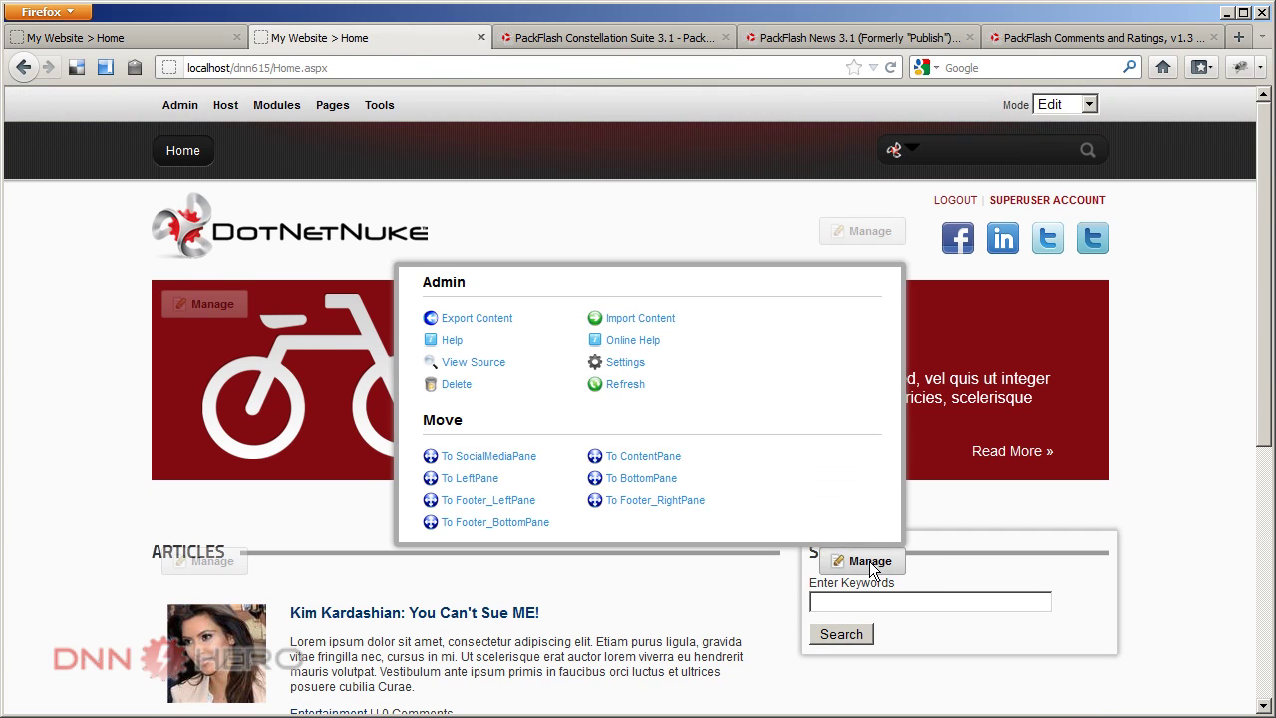
click(623, 363)
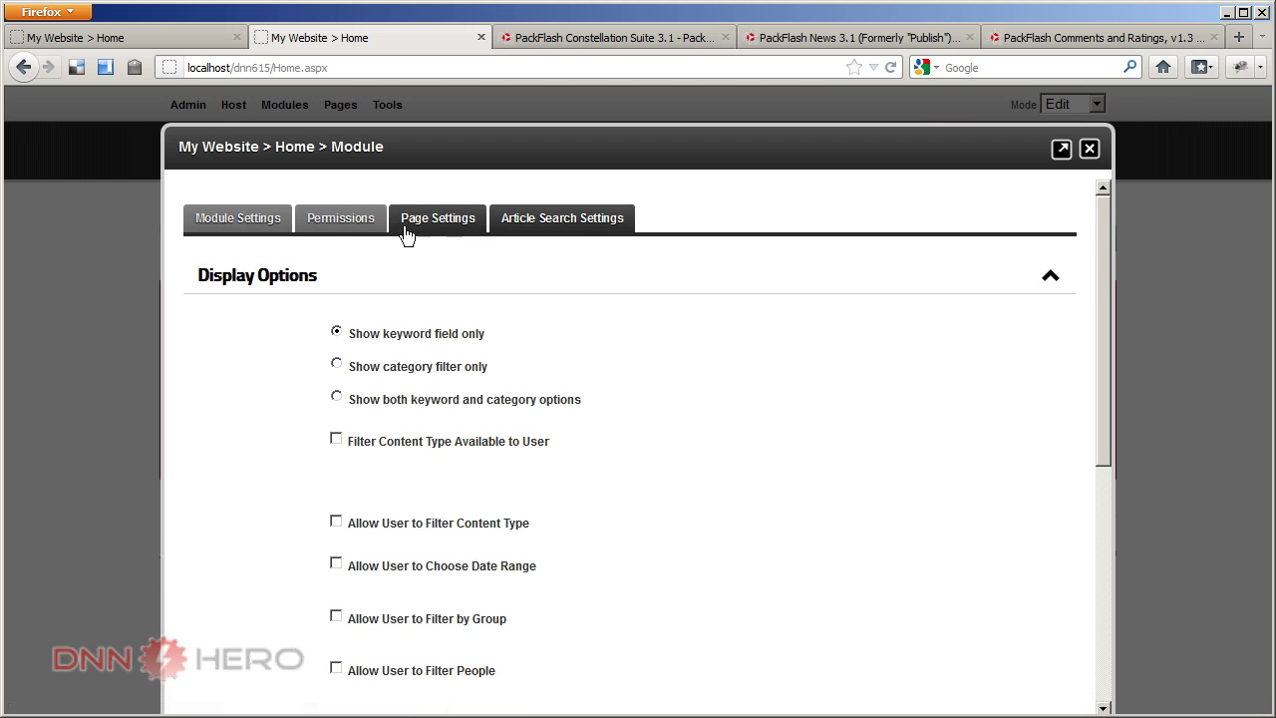
click(416, 229)
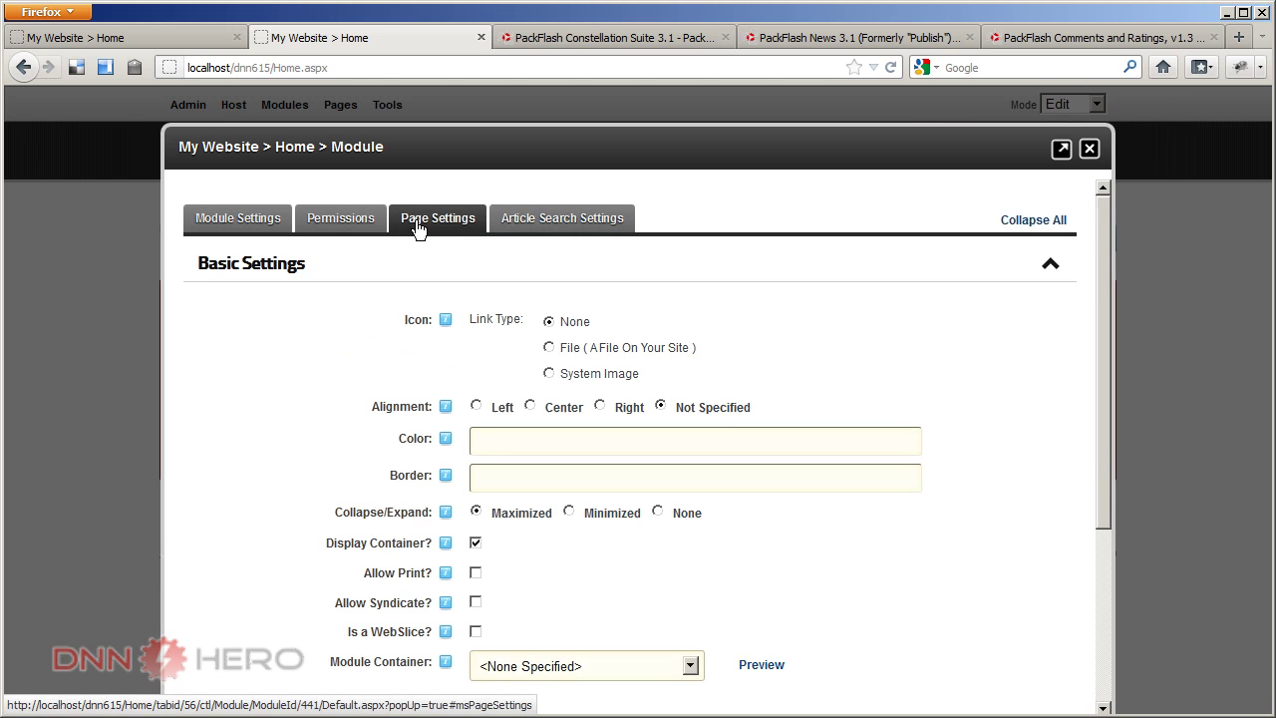
scroll(663, 570, down, 3)
click(654, 575)
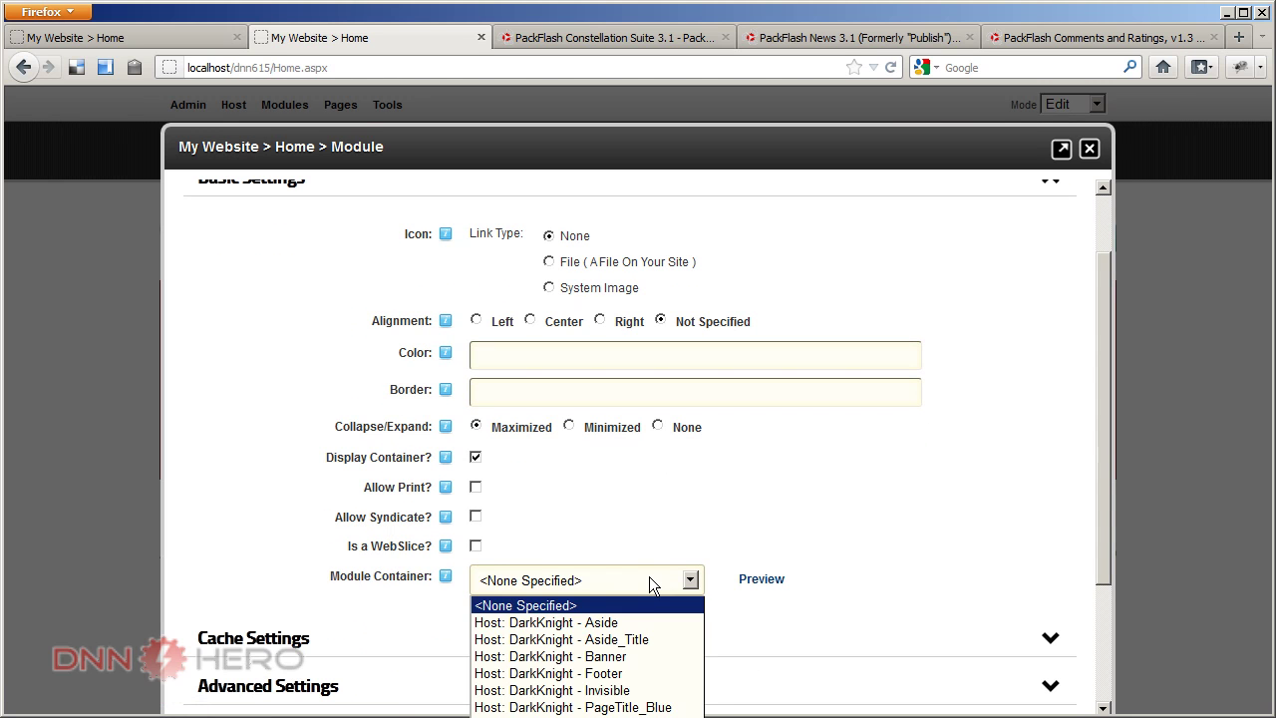
click(646, 638)
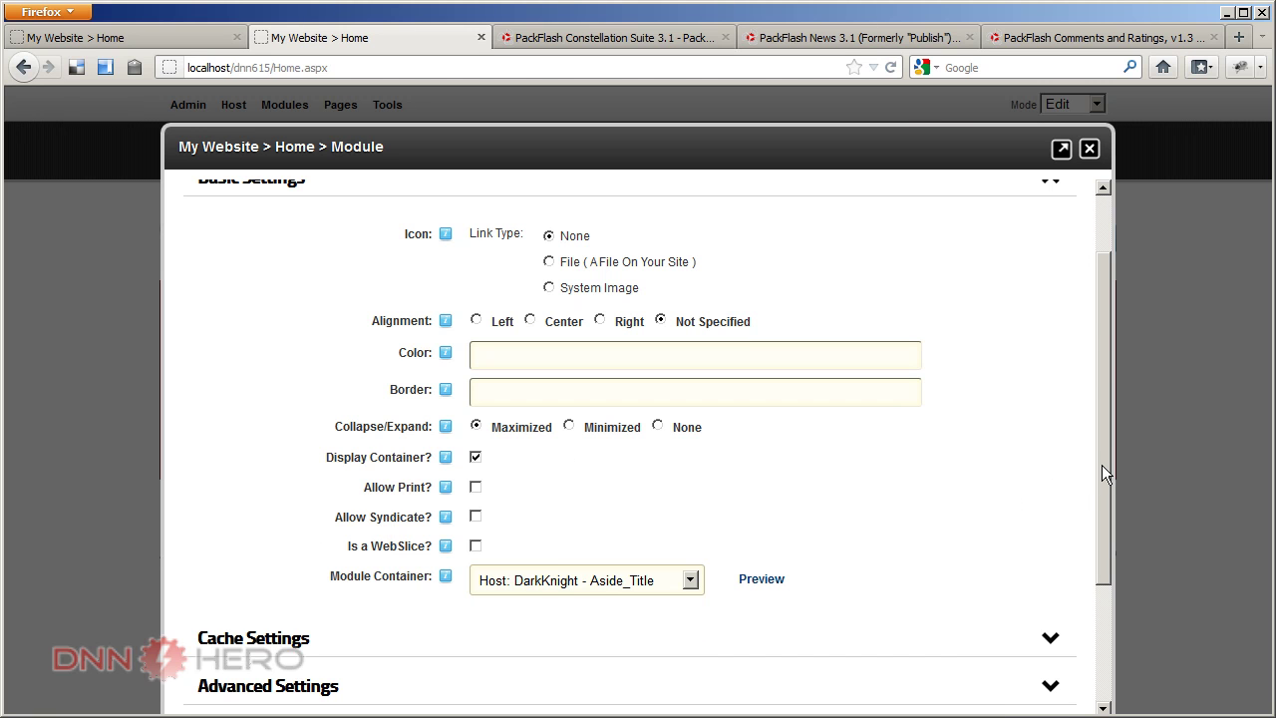
drag(1102, 465, 1096, 585)
click(221, 579)
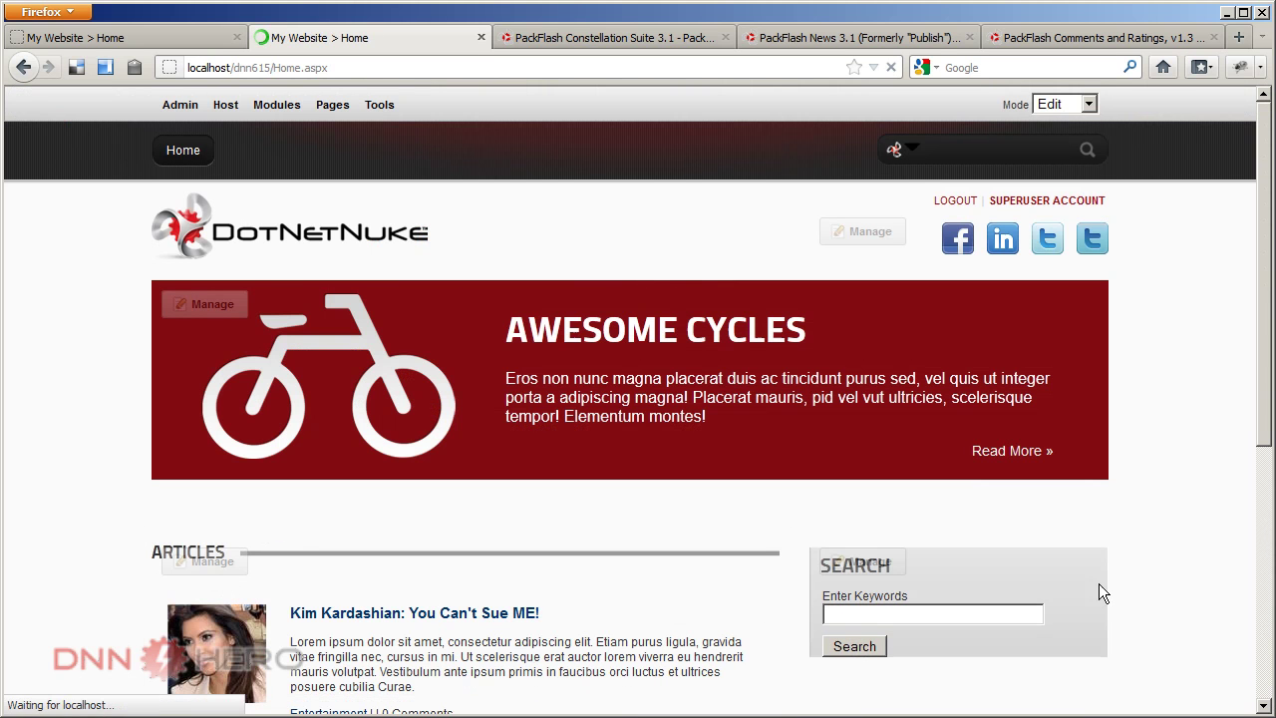
- Compare the restyled Search box and the rest of the home page with the reference site, including its Categories box
click(132, 35)
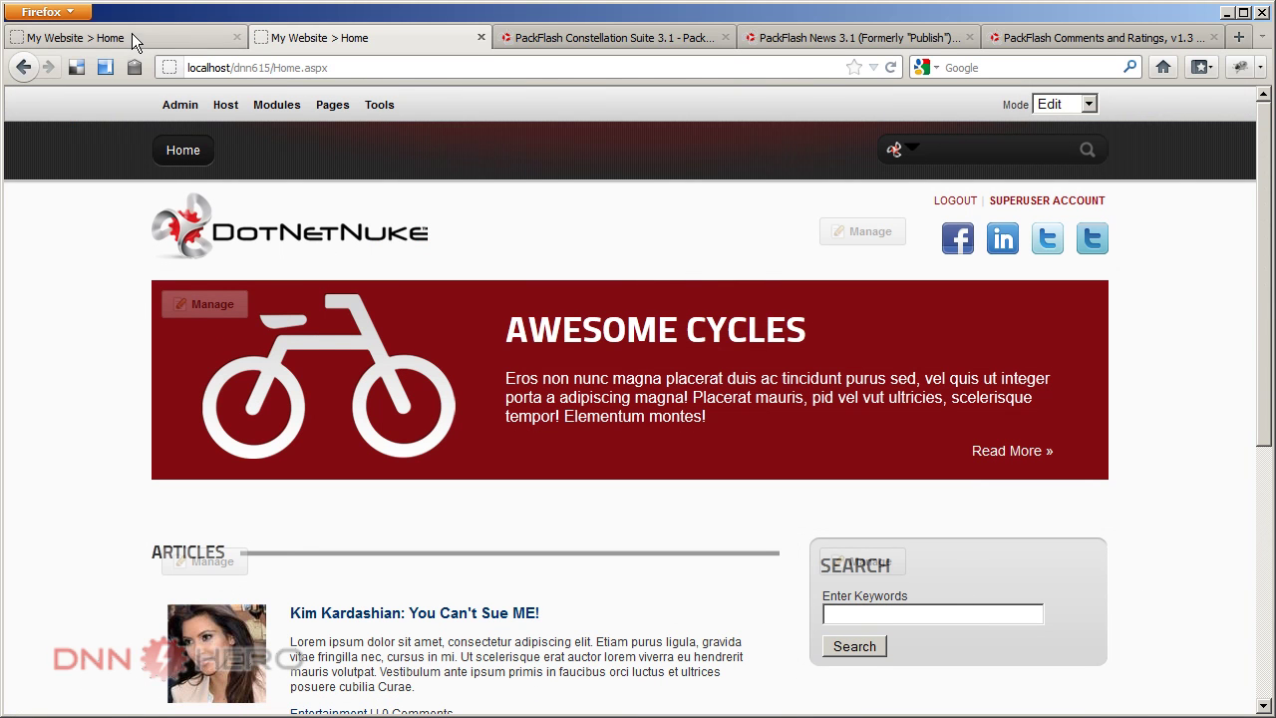
click(315, 44)
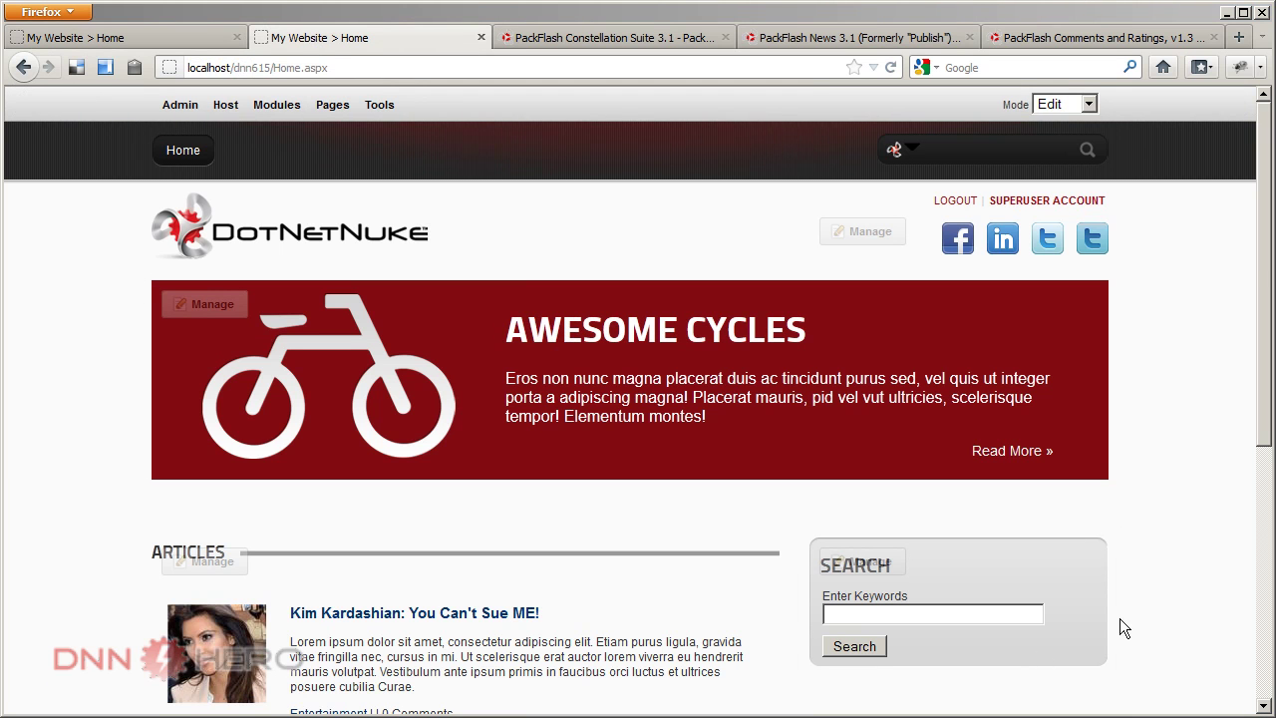
click(194, 42)
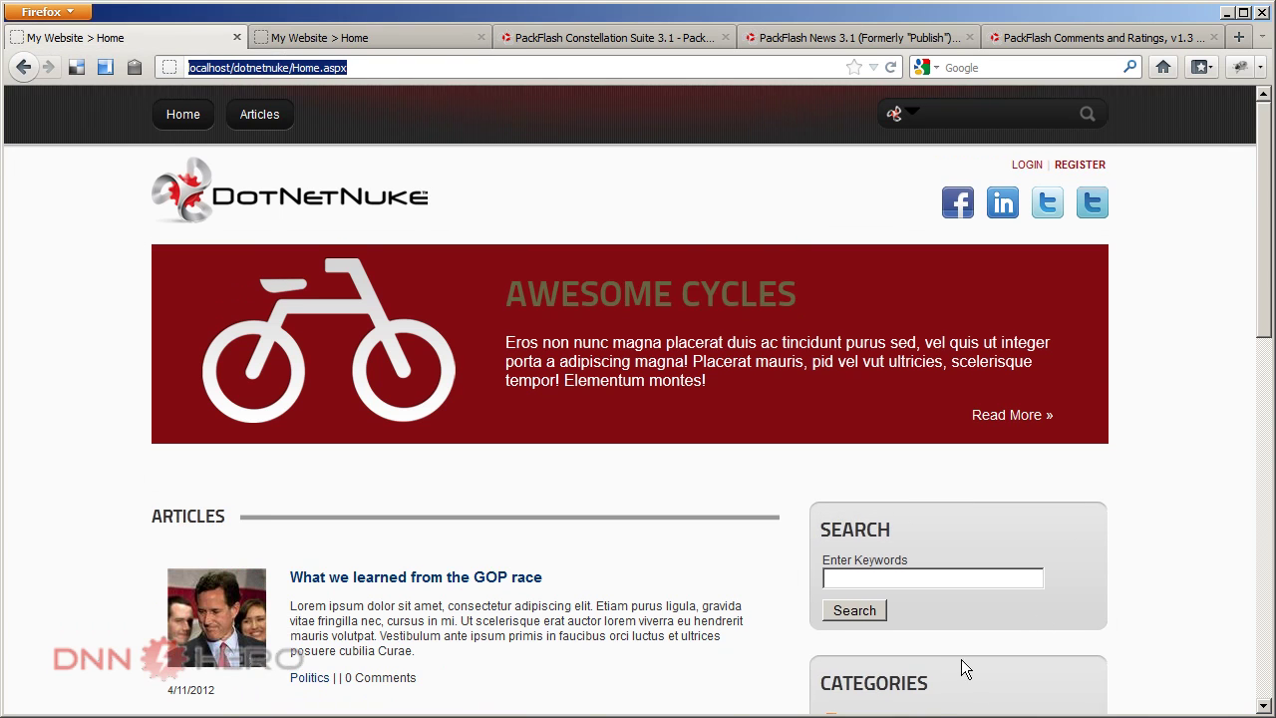
scroll(982, 690, down, 3)
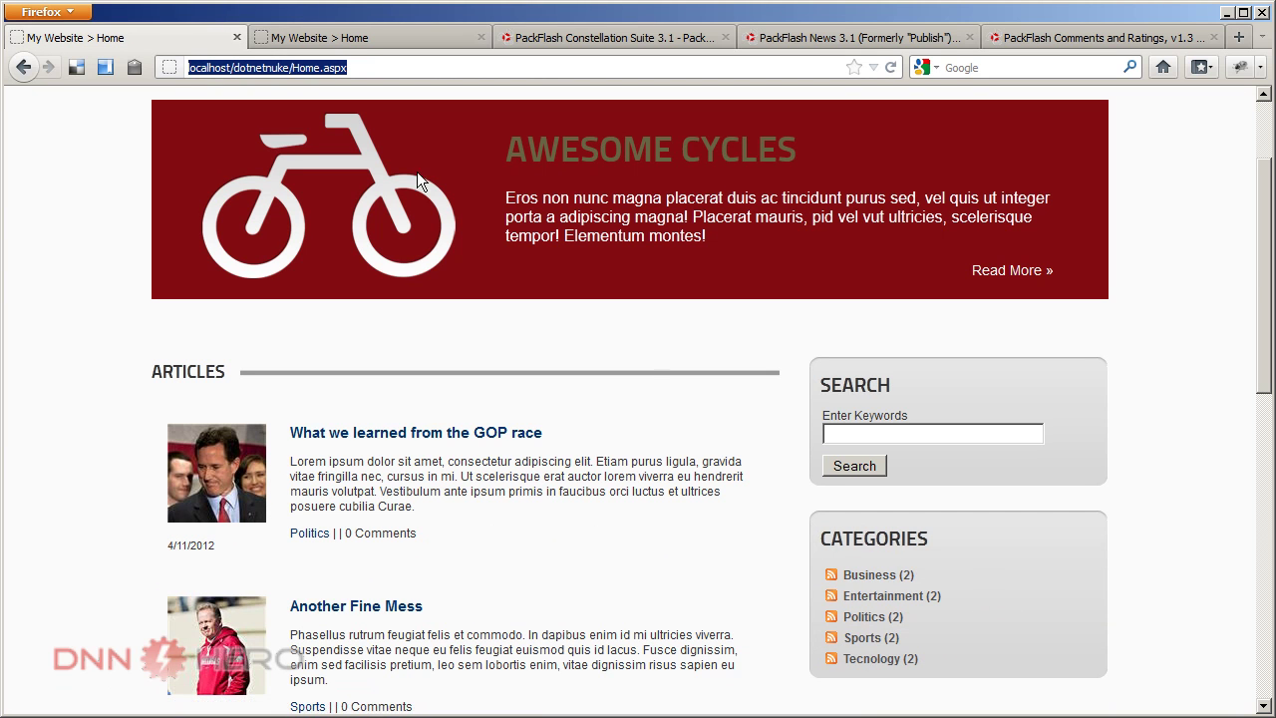
click(347, 40)
scroll(1131, 580, down, 3)
scroll(1126, 570, up, 3)
- Add a new PF-List module from All Categories, titled "Categories", to the bottom of the RightPane on the home page
mouse_move(263, 113)
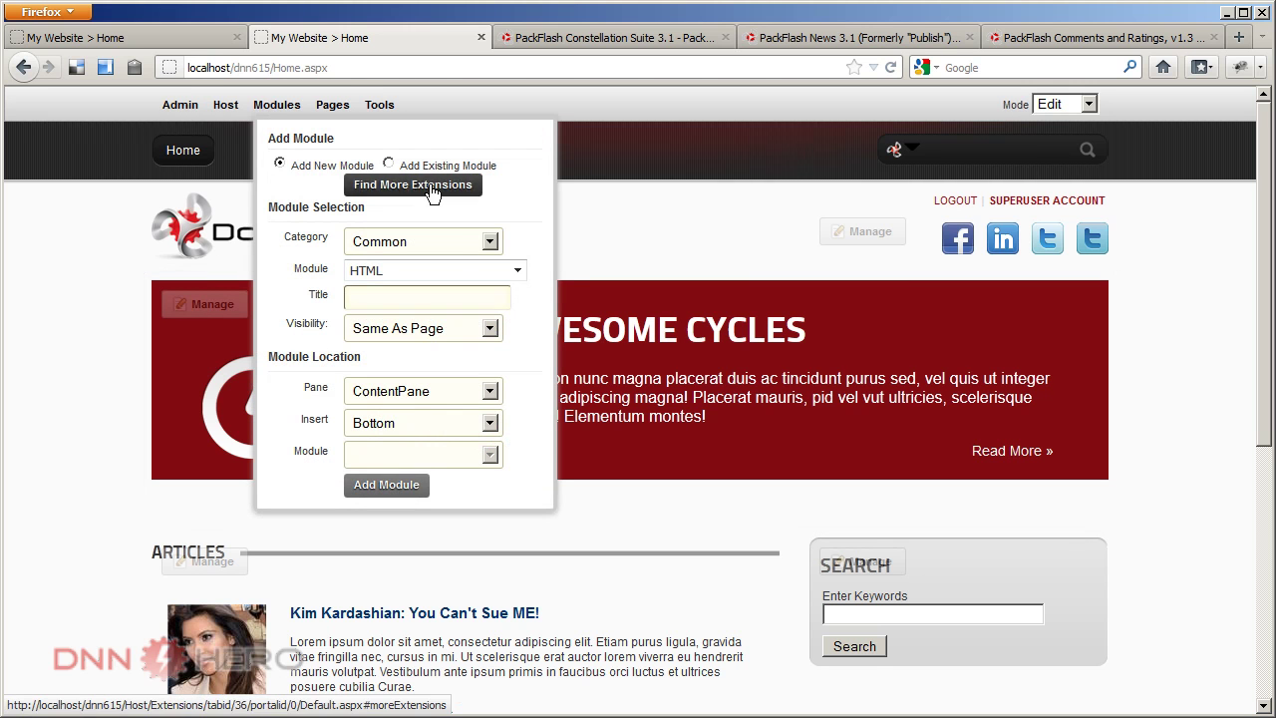
click(458, 242)
click(448, 291)
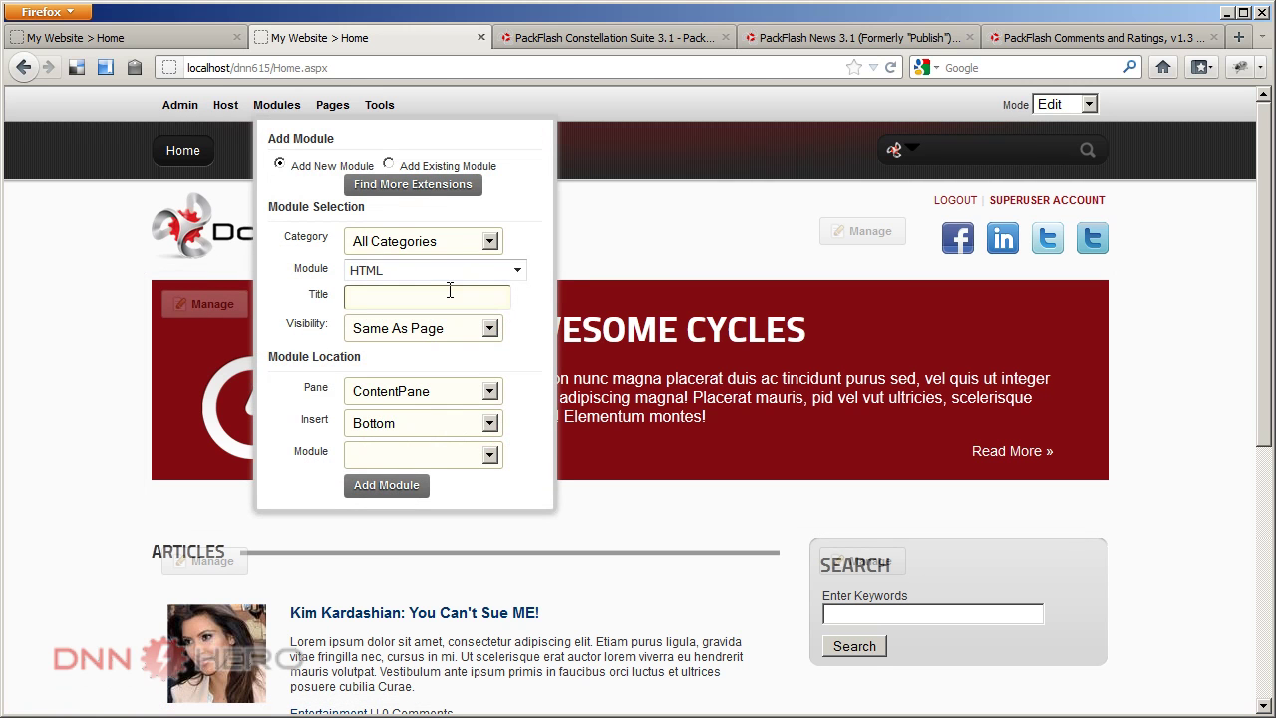
click(512, 271)
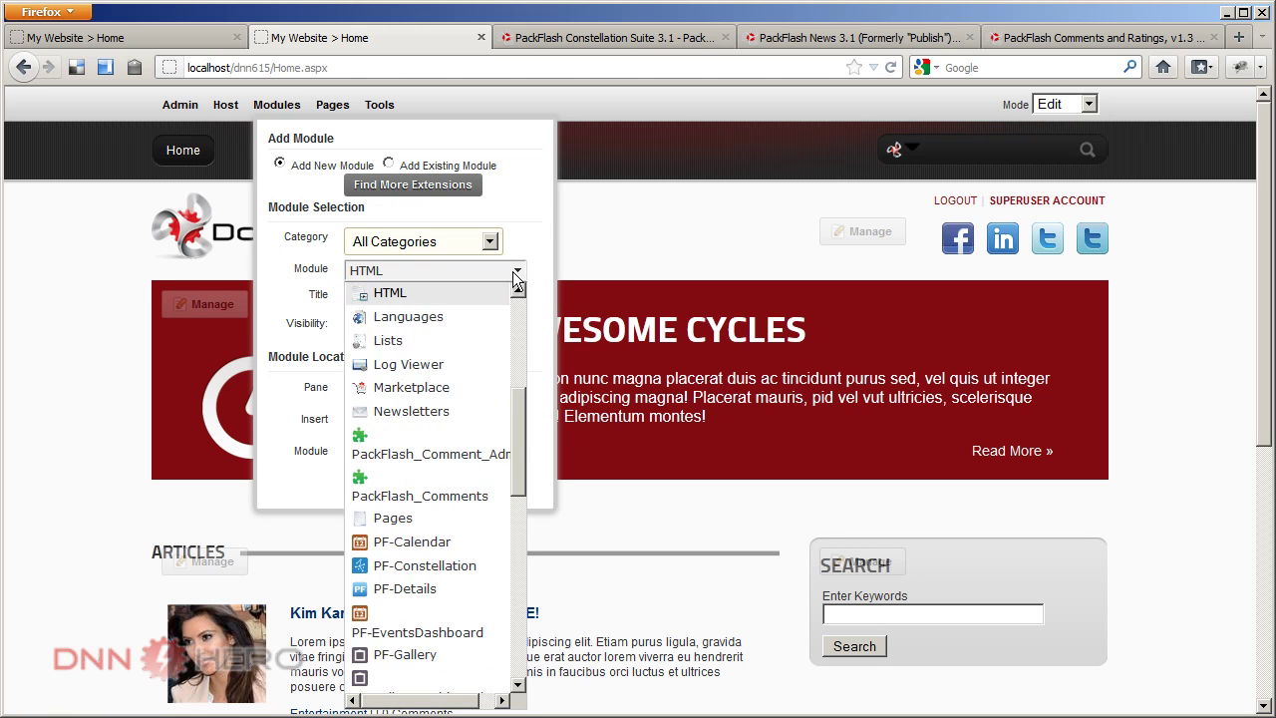
drag(515, 397, 511, 439)
click(456, 612)
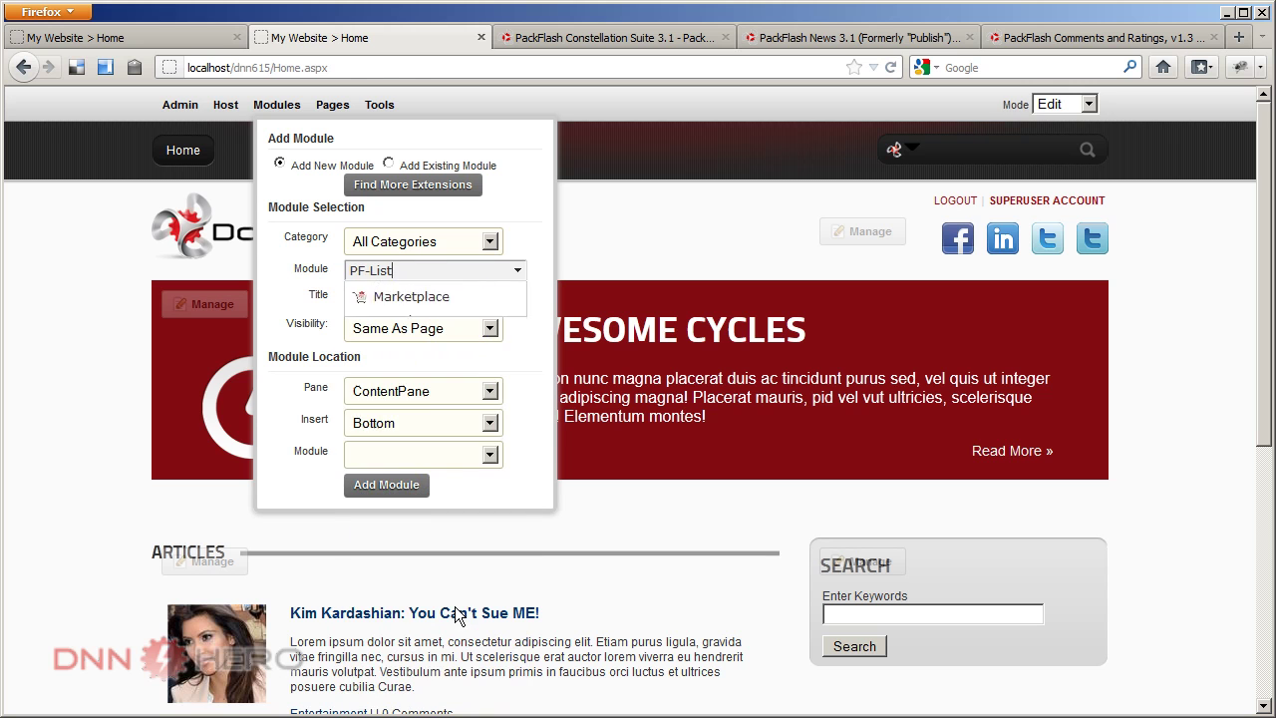
click(384, 294)
text(Categories)
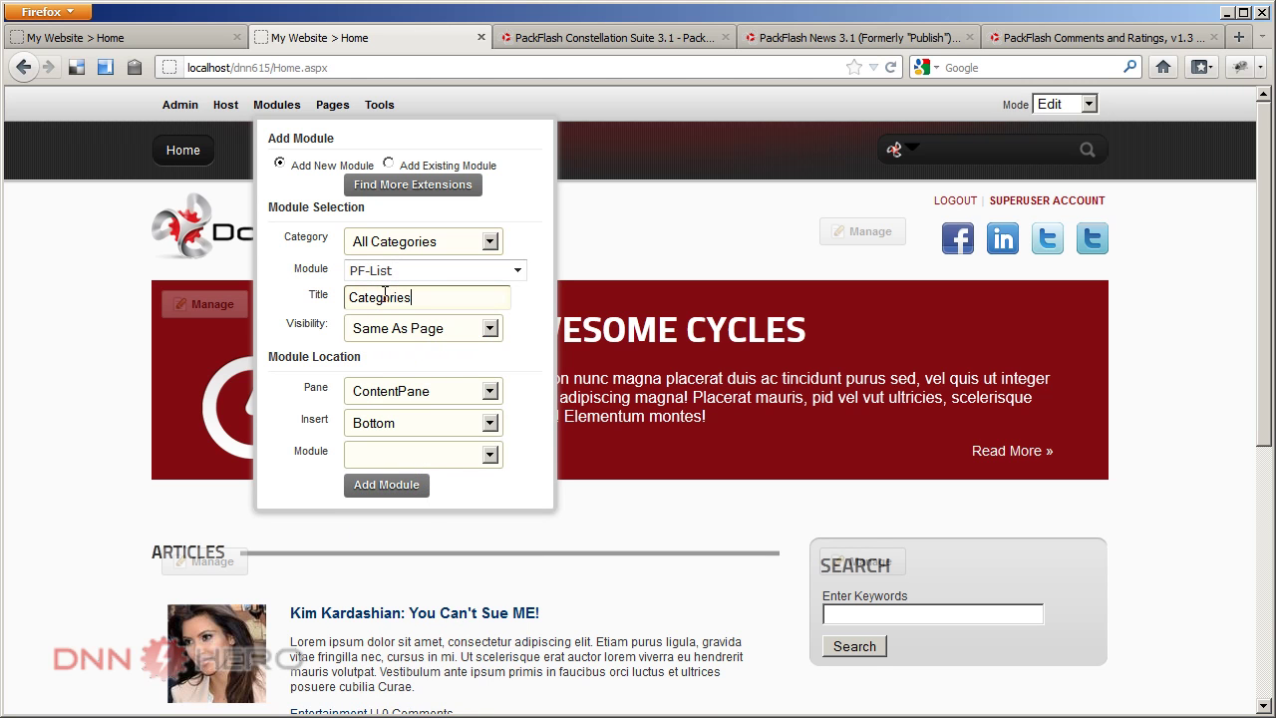
click(460, 391)
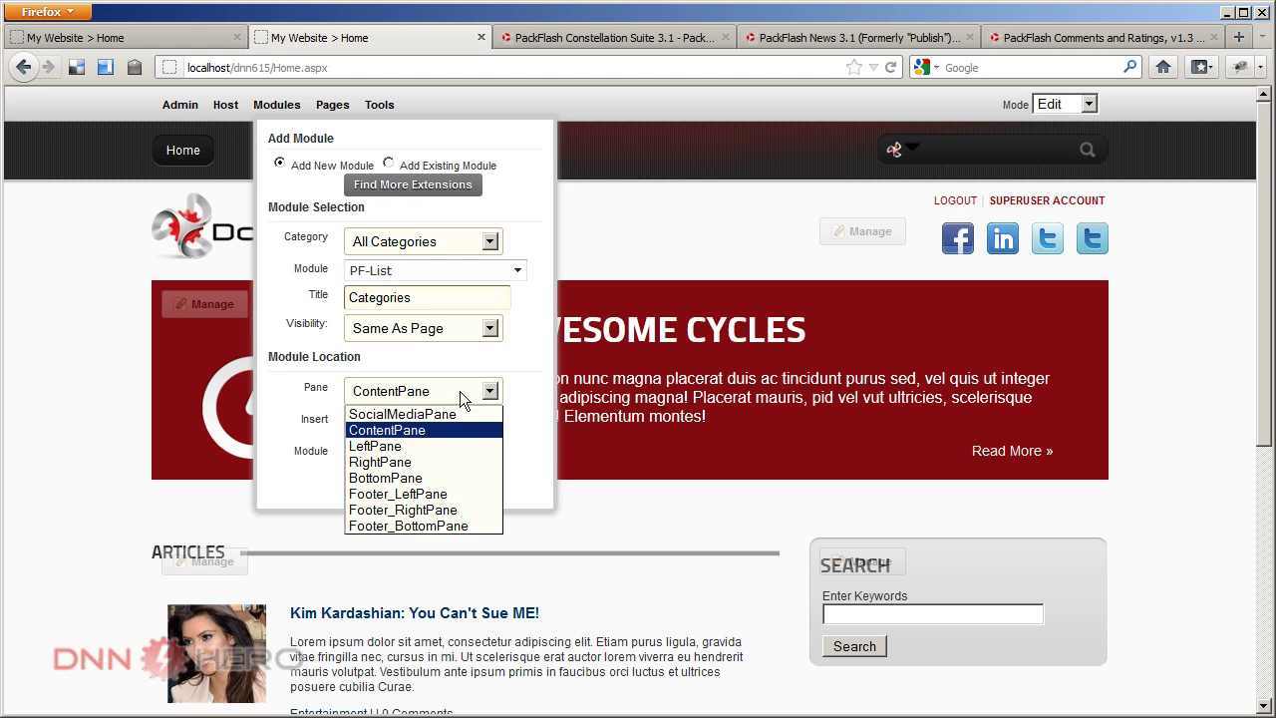
click(411, 461)
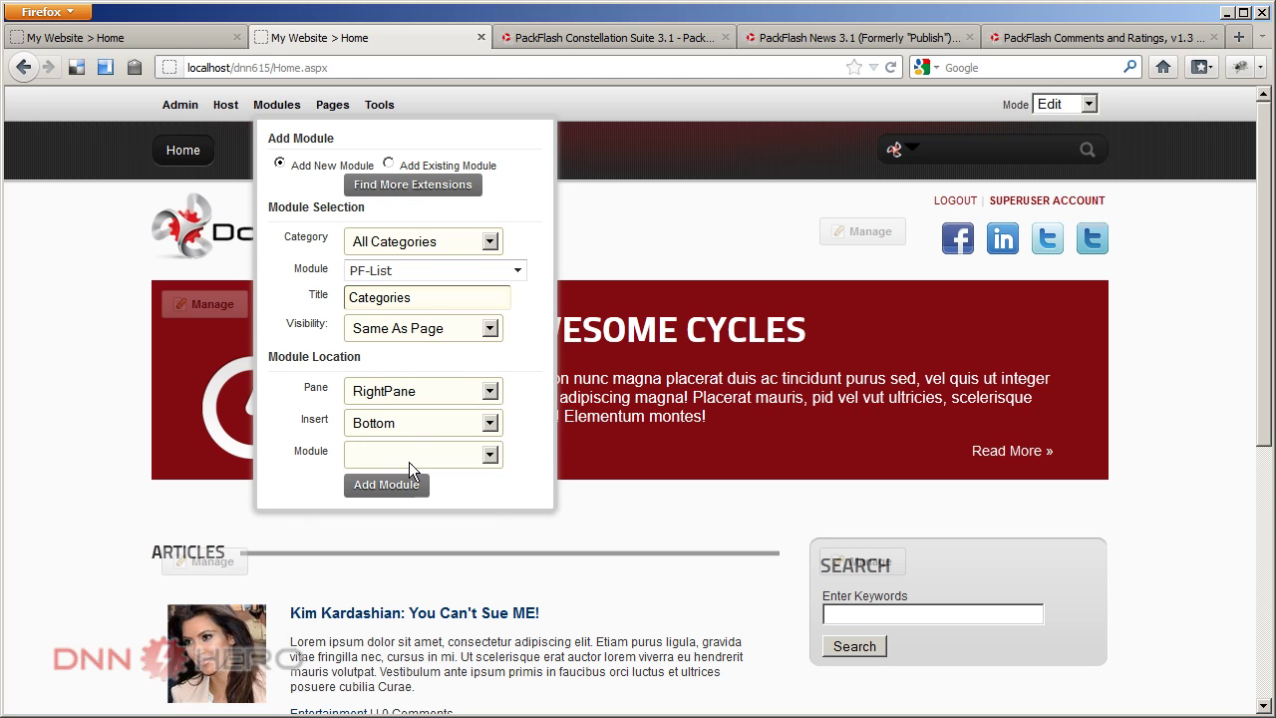
click(404, 491)
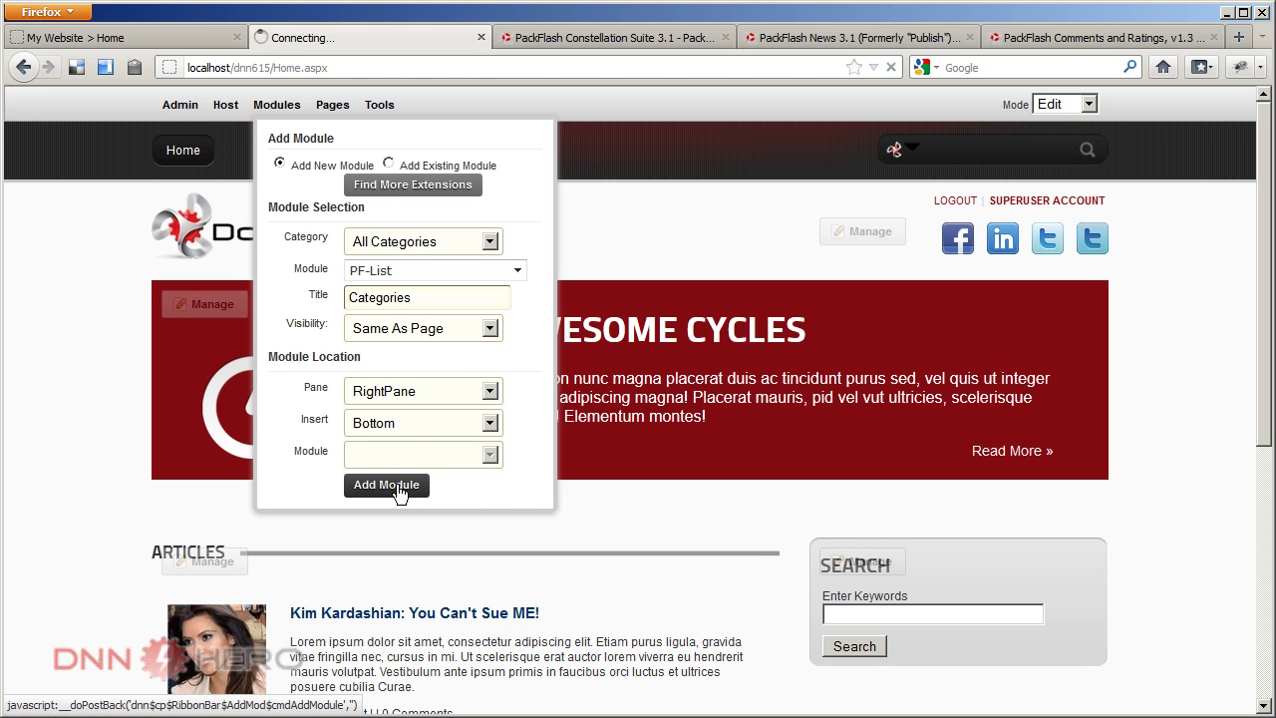
- Set the Categories module's List Options to Display a List for Navigation, and save the settings
drag(1262, 362, 1248, 479)
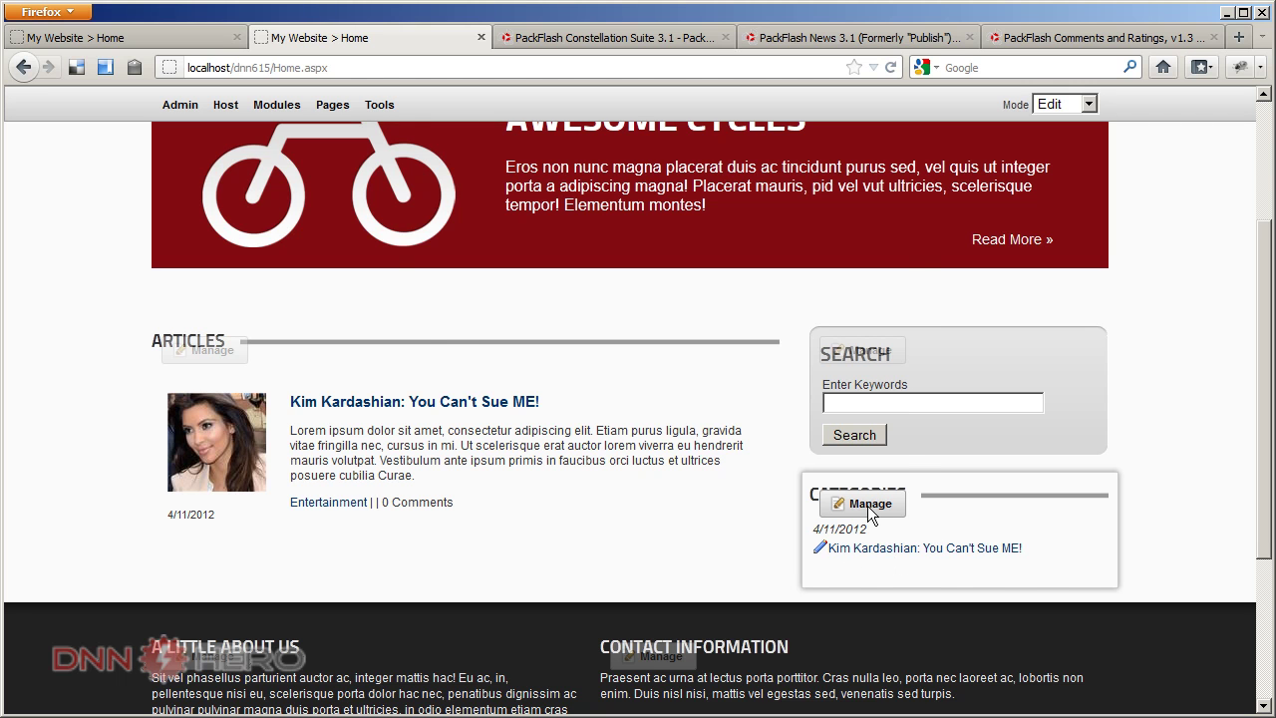
mouse_move(869, 512)
click(624, 283)
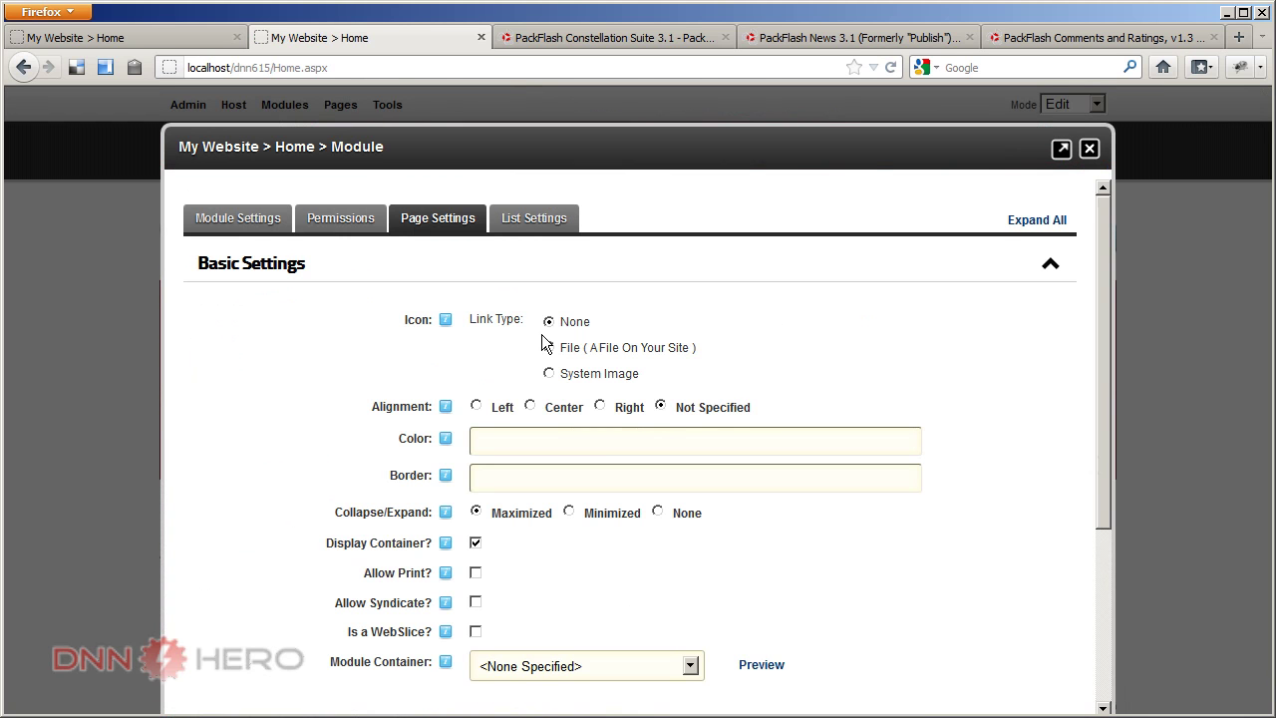
click(529, 232)
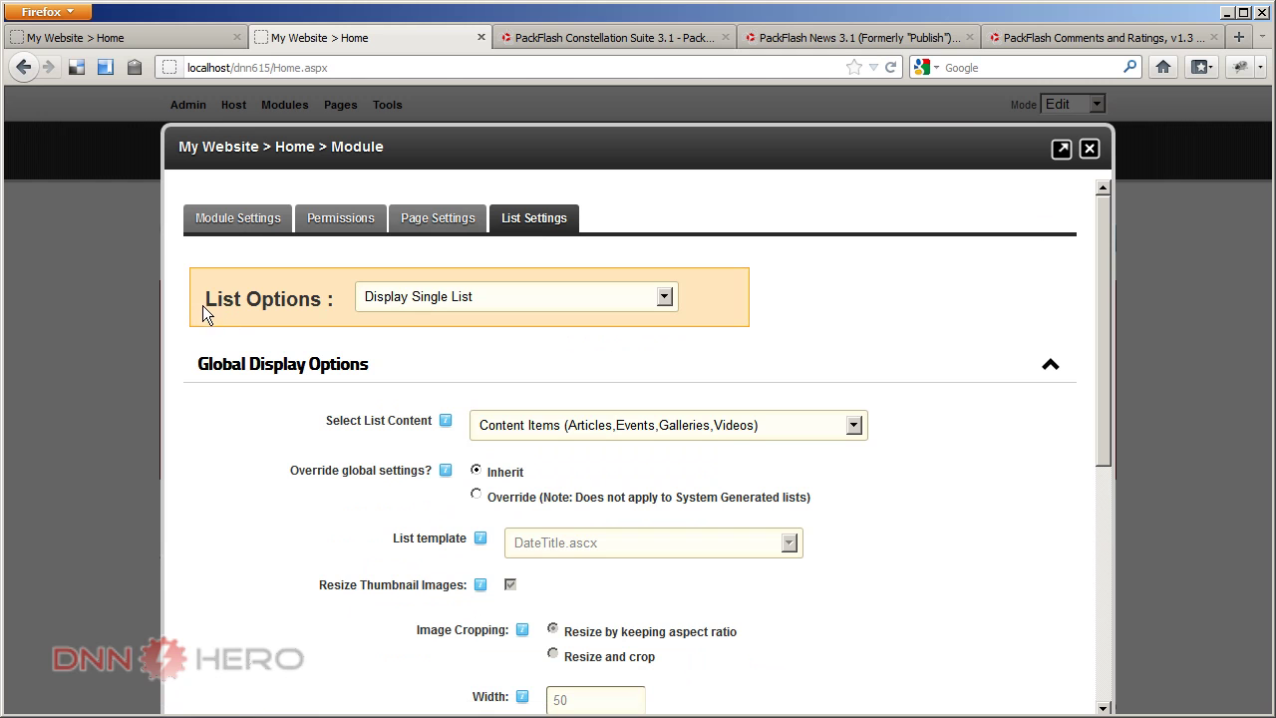
click(447, 299)
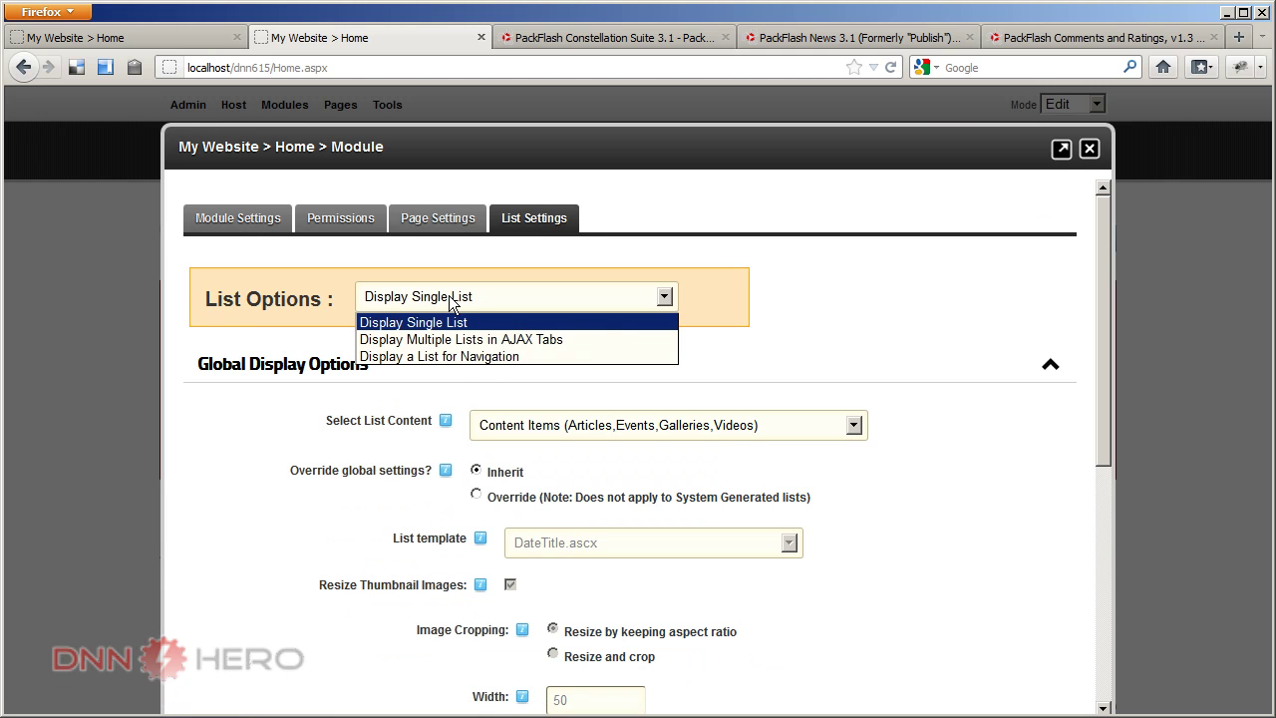
click(413, 357)
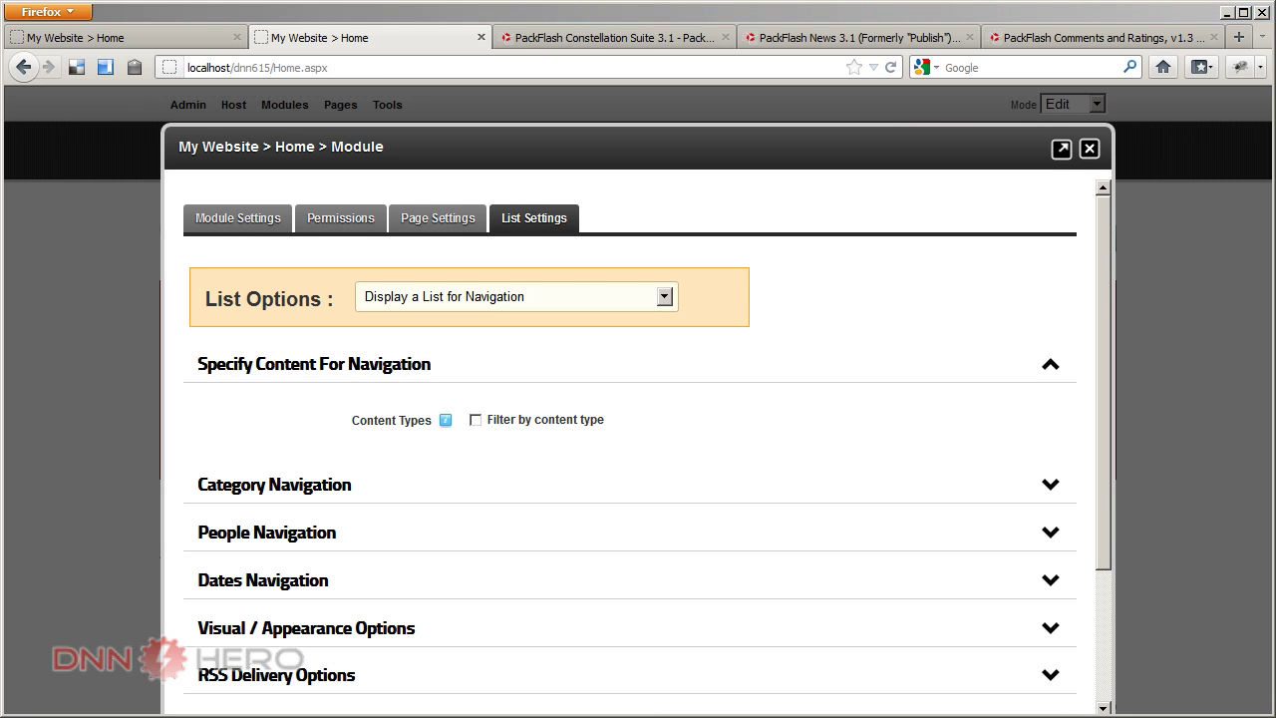
drag(1098, 424, 1087, 584)
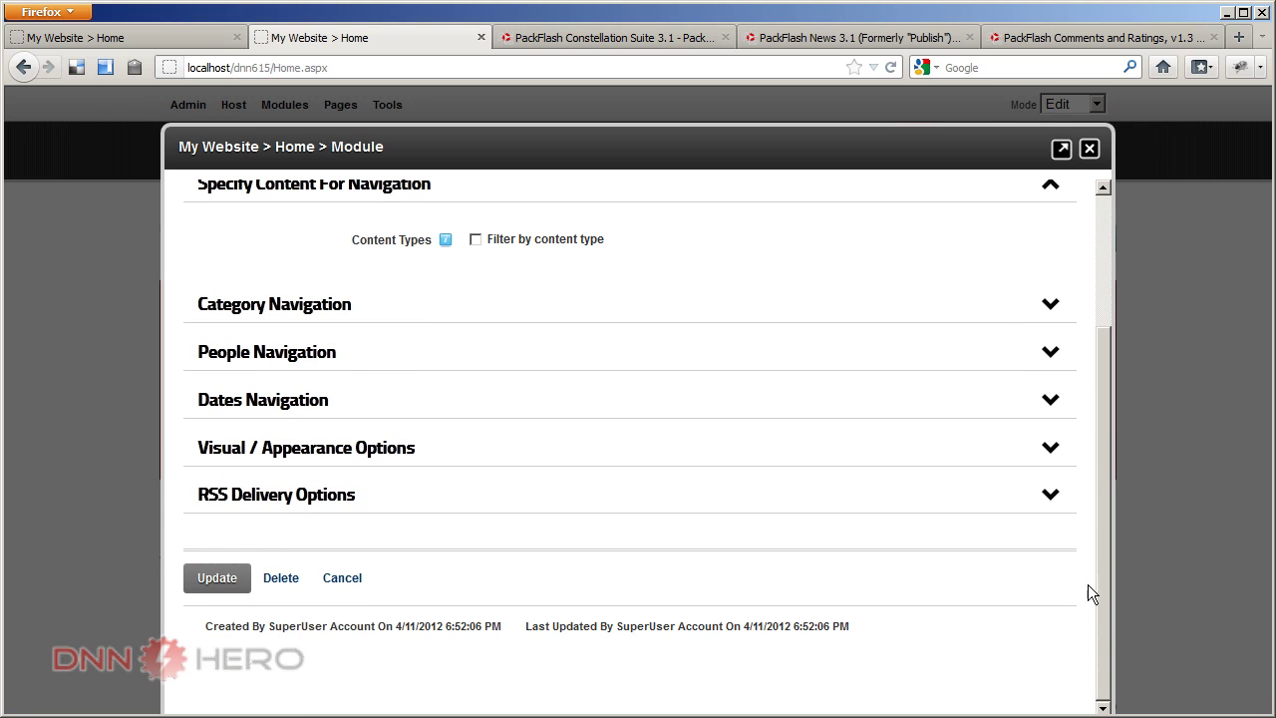
click(219, 579)
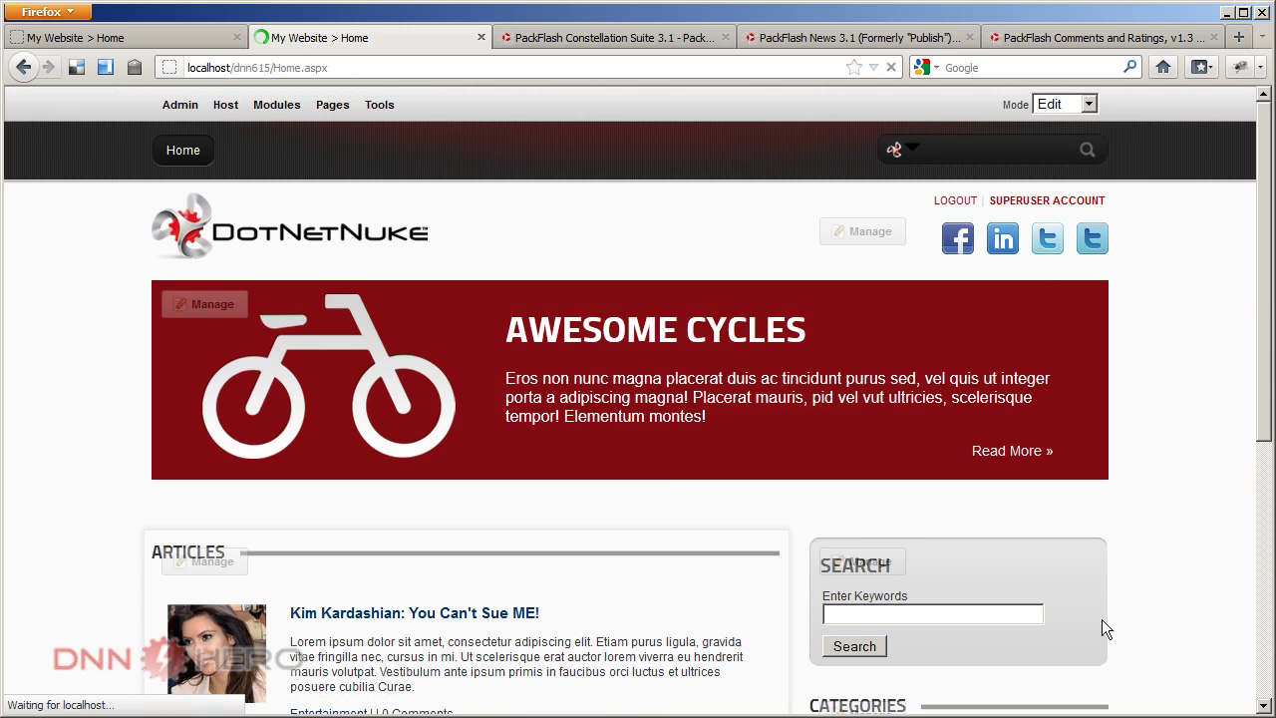
- Compare the sections of the Categories module with the Categories box on the reference site's home page
scroll(1112, 609, down, 5)
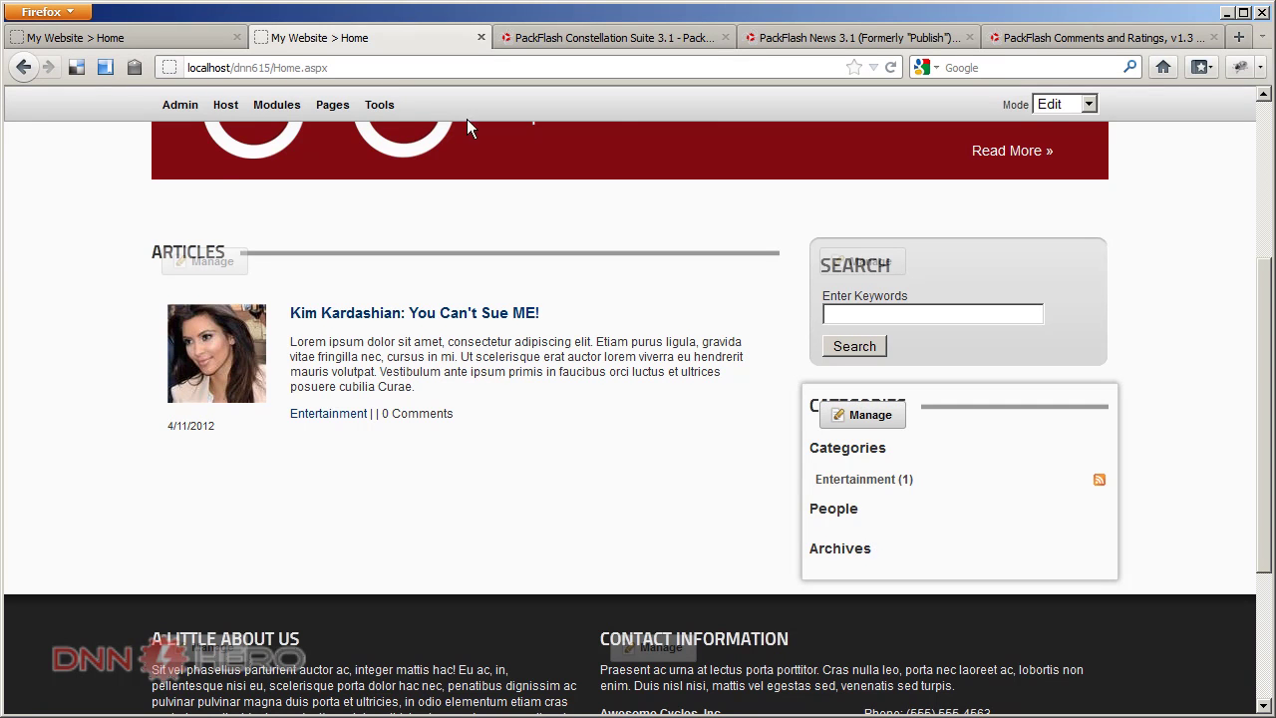
click(204, 39)
scroll(973, 616, down, 1)
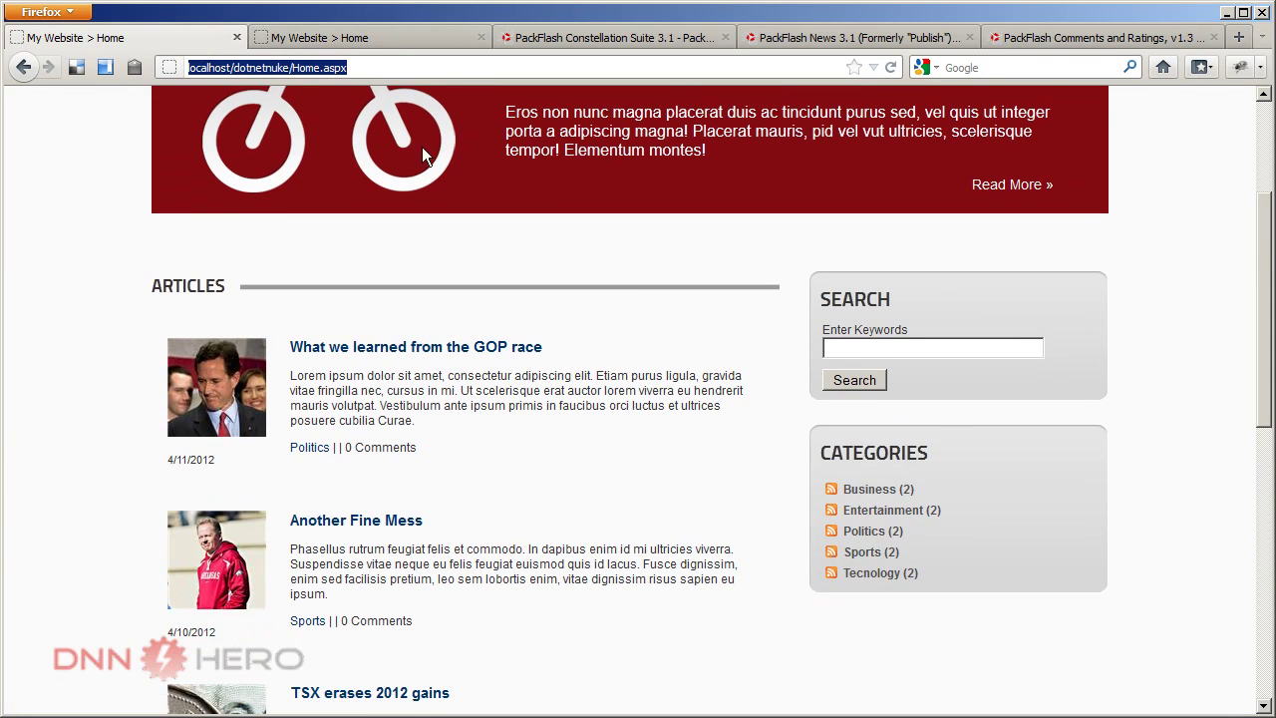
click(255, 36)
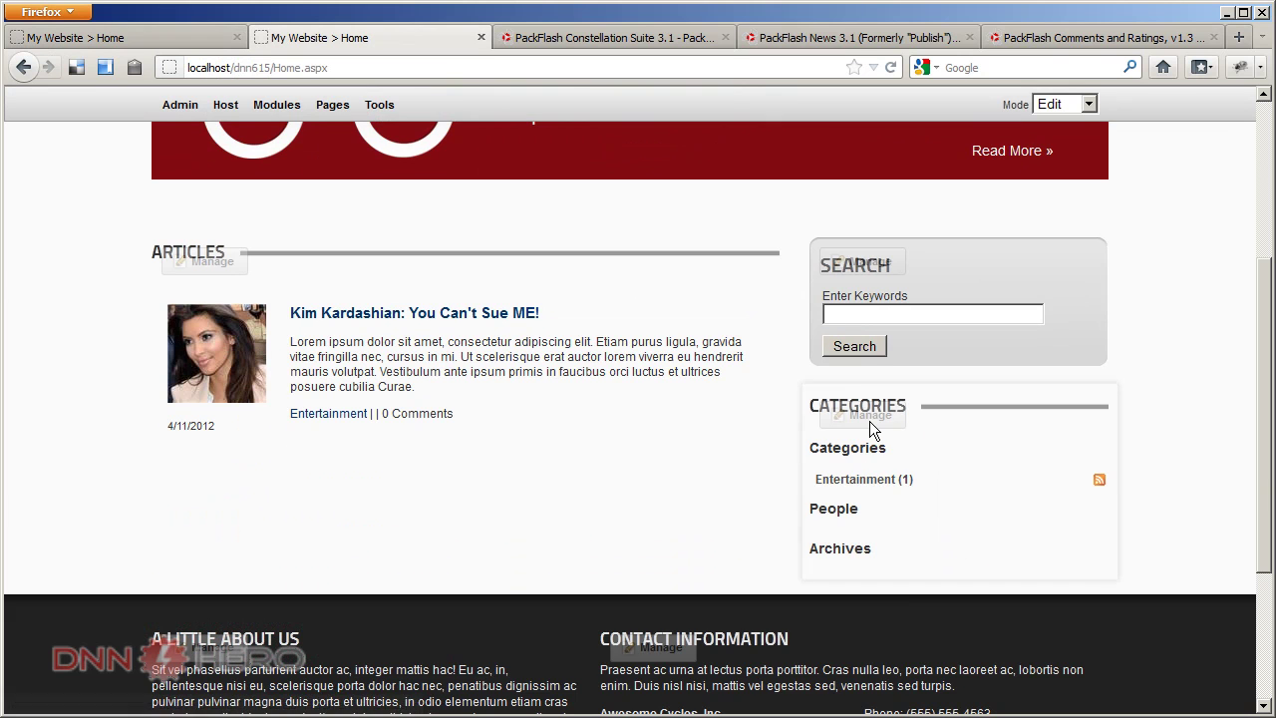
- Reopen the Categories module's list settings, examine the Category Navigation options, and disable Show People under People Navigation
mouse_move(869, 423)
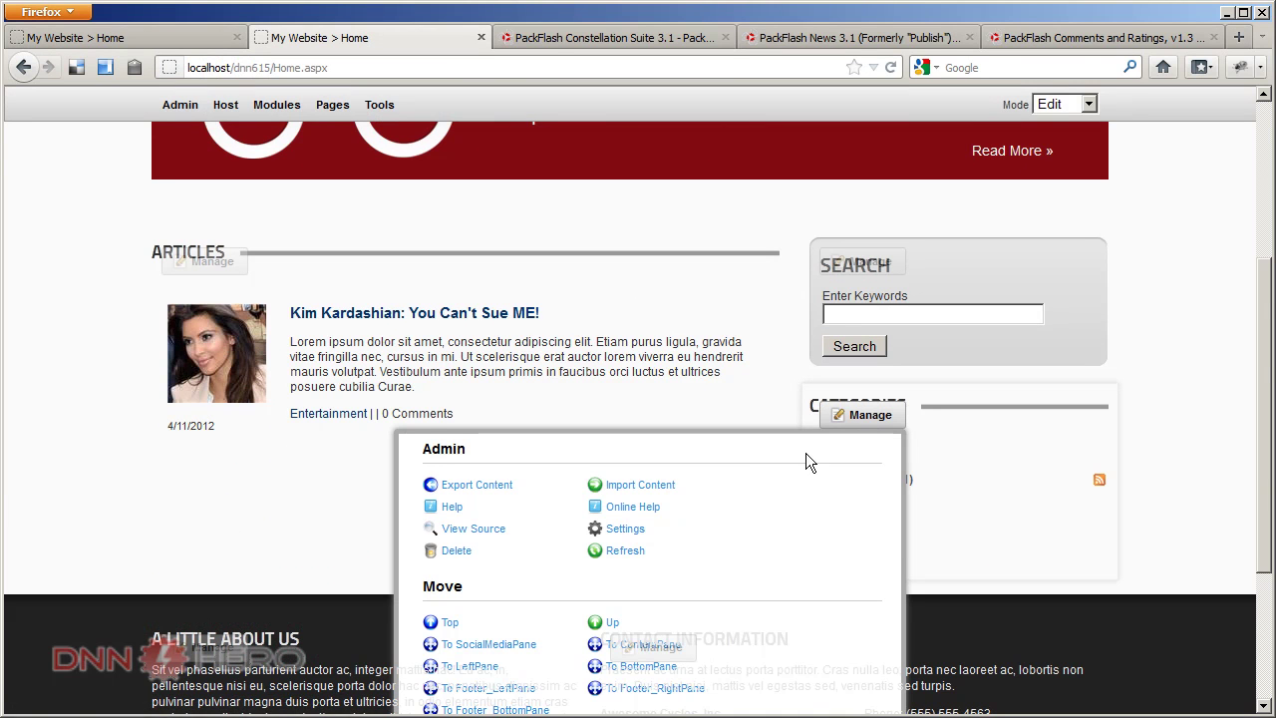
click(626, 531)
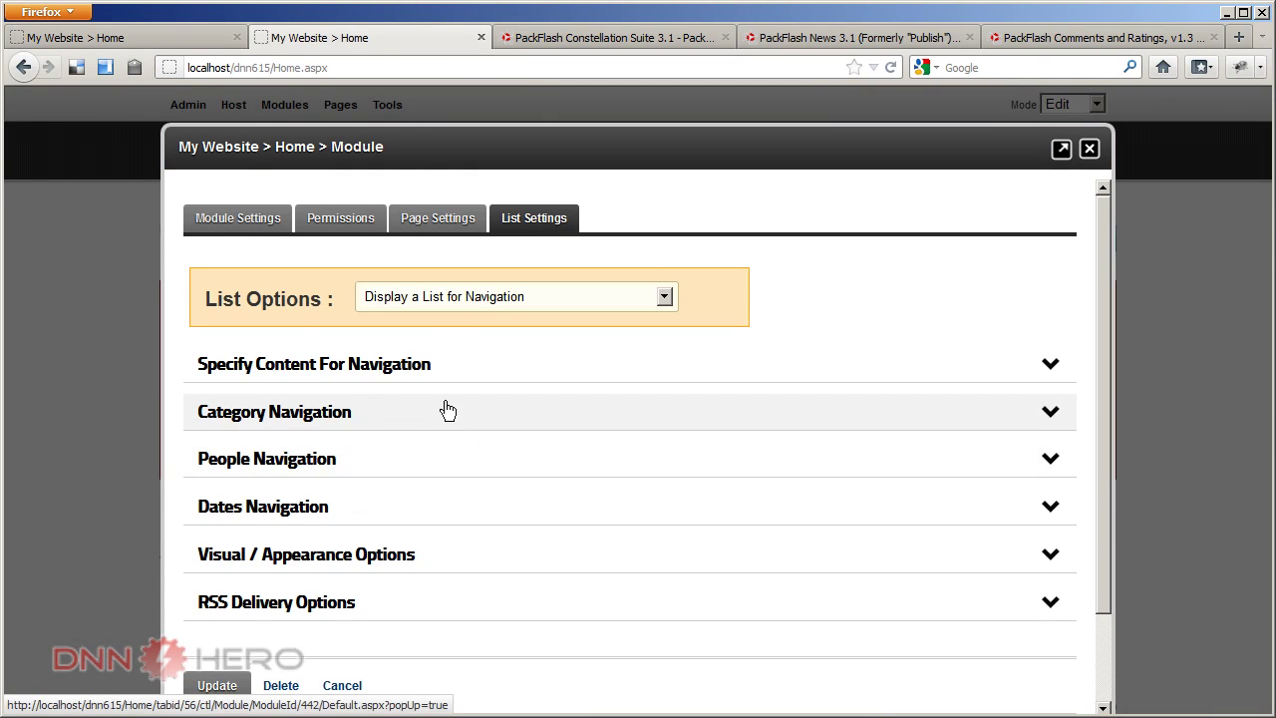
click(342, 425)
scroll(487, 467, down, 2)
scroll(488, 476, down, 5)
click(317, 432)
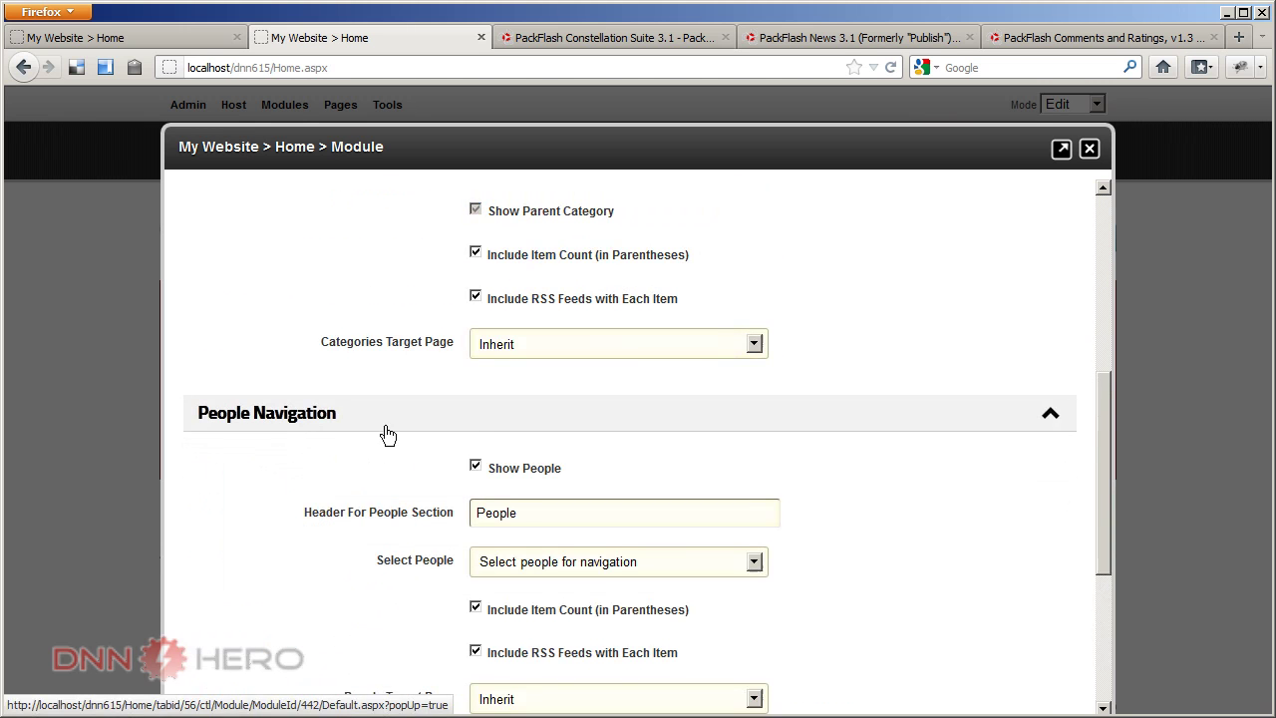
click(477, 468)
- Disable Show Dates Grouped By Month Year in the Dates Navigation options of the Categories module
scroll(408, 482, down, 5)
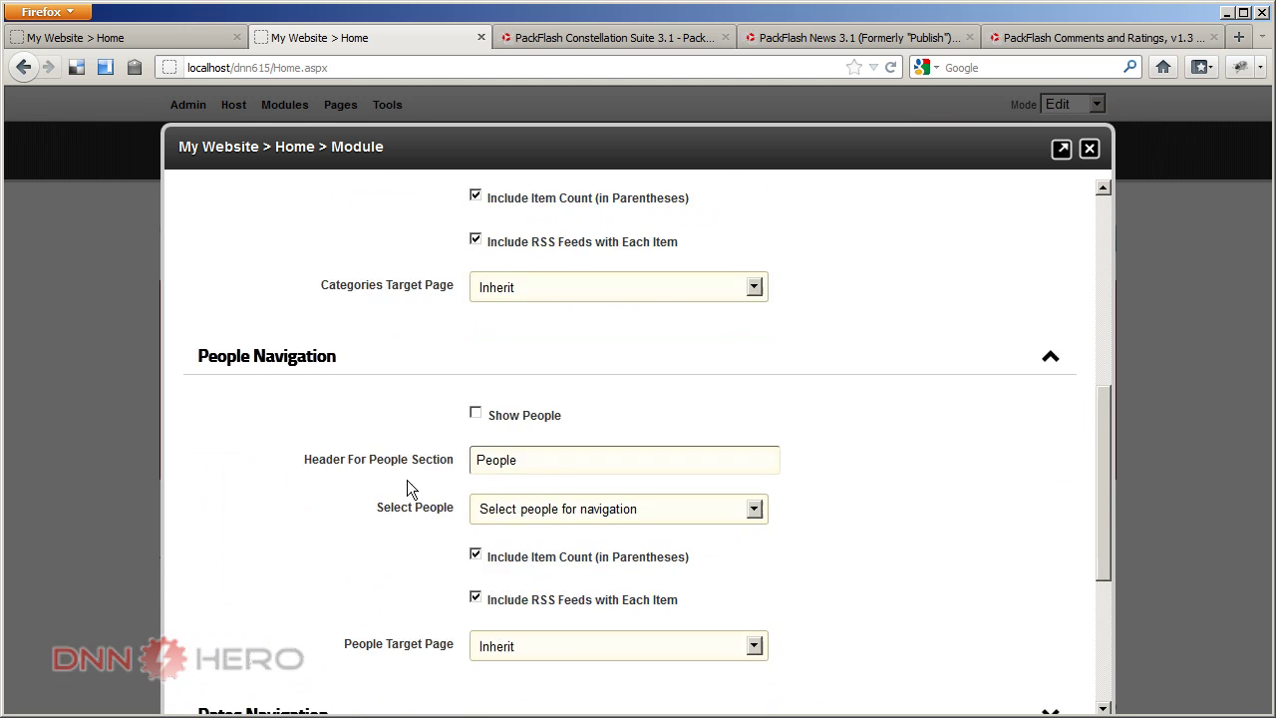
click(421, 490)
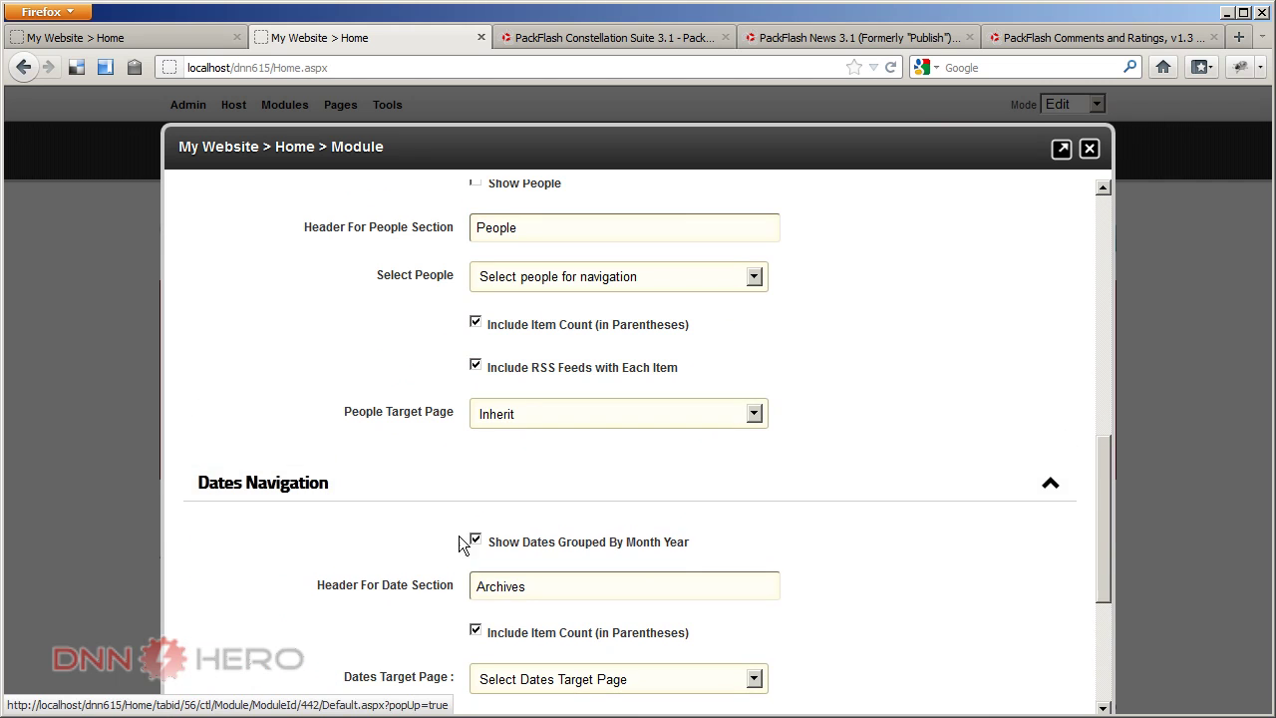
scroll(441, 524, down, 3)
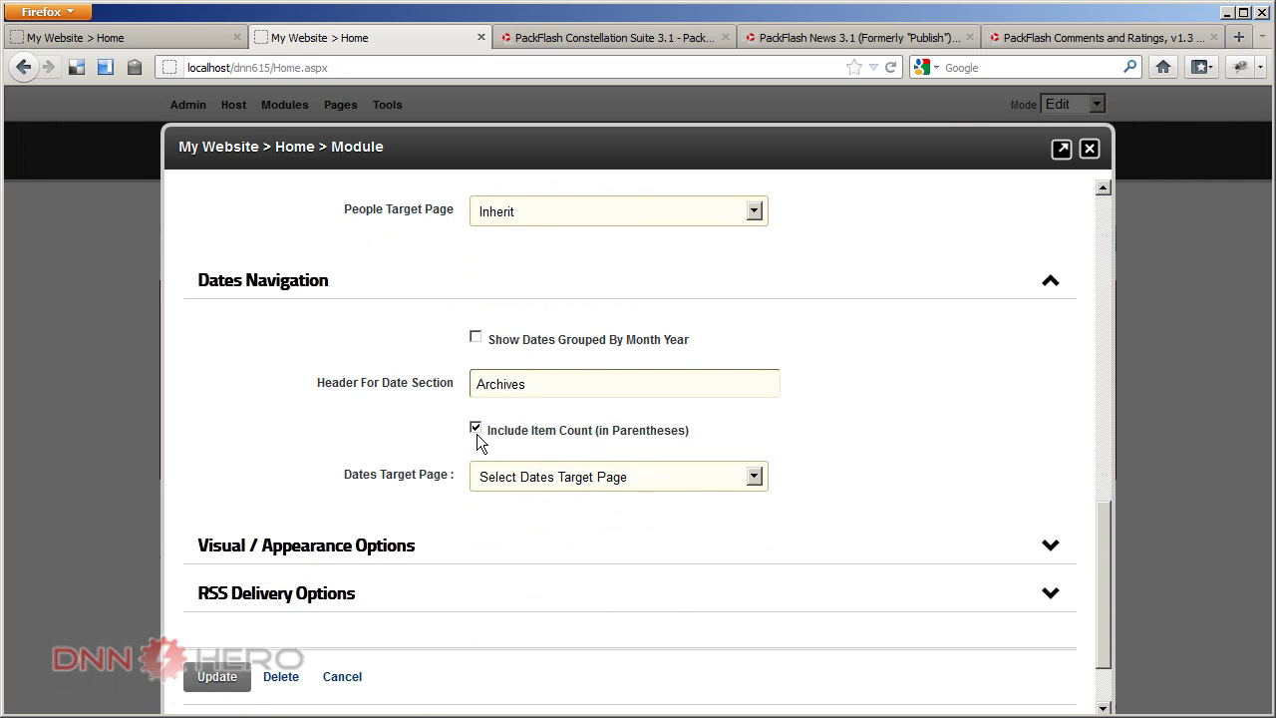
- Set the Categories module's theme to PF_Vertical_Sample2 in the Visual / Appearance Options and save the settings
click(454, 543)
scroll(465, 518, down, 4)
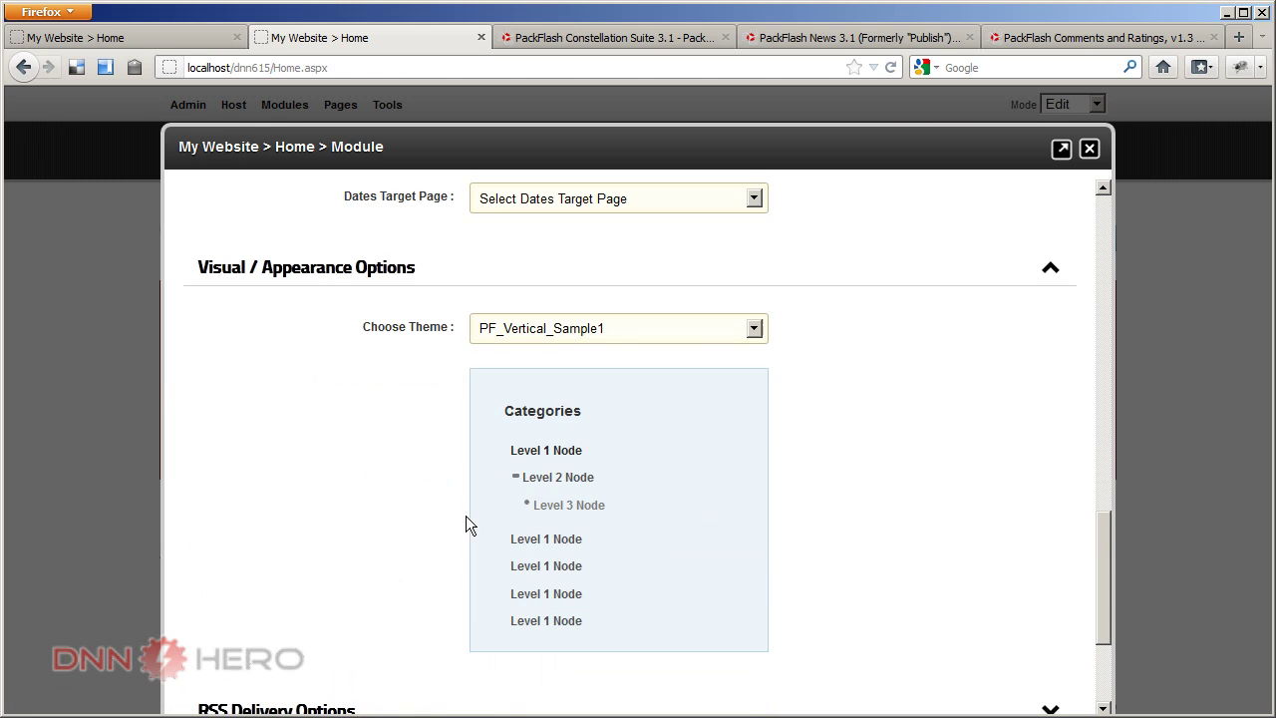
click(558, 330)
click(572, 370)
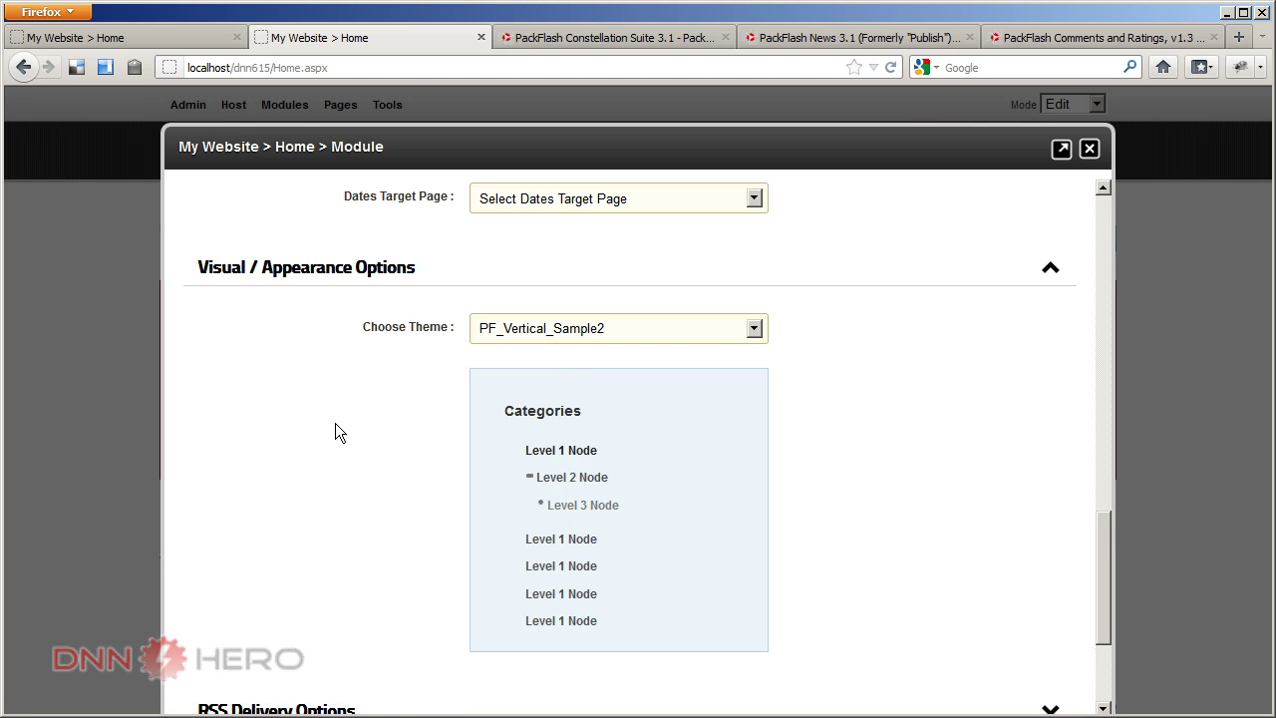
click(574, 330)
click(574, 330)
scroll(340, 483, down, 3)
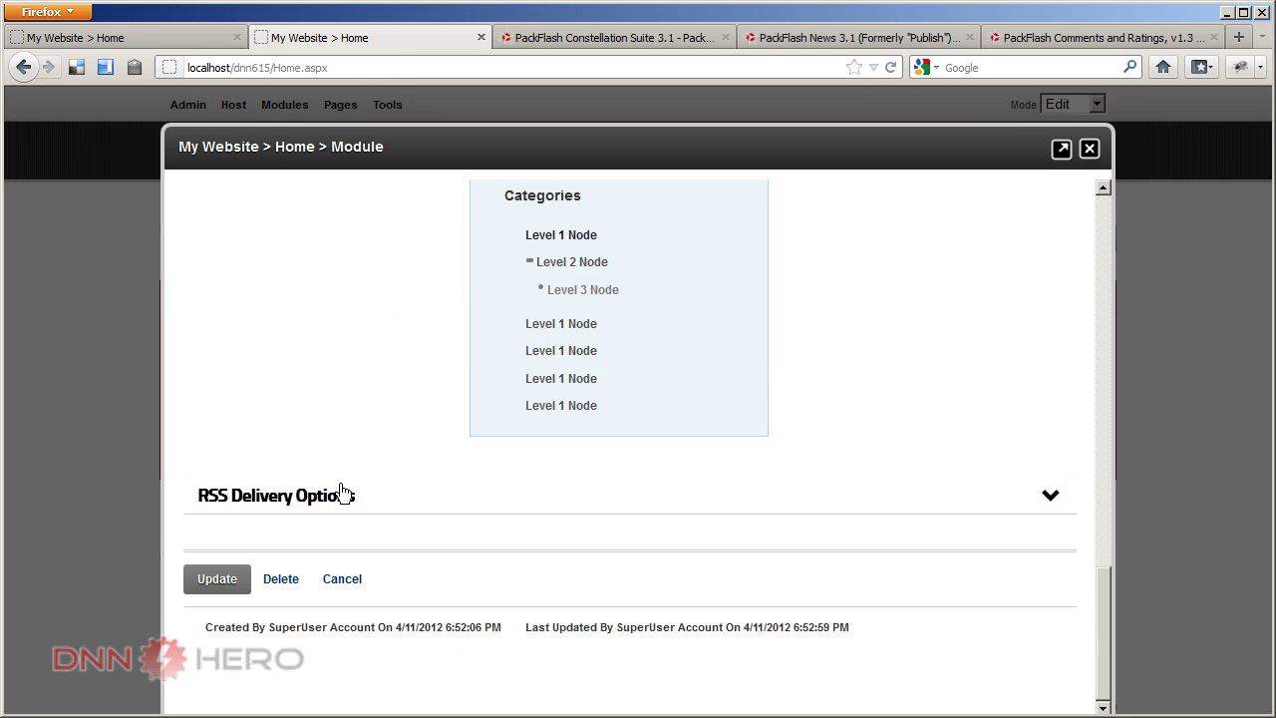
click(224, 582)
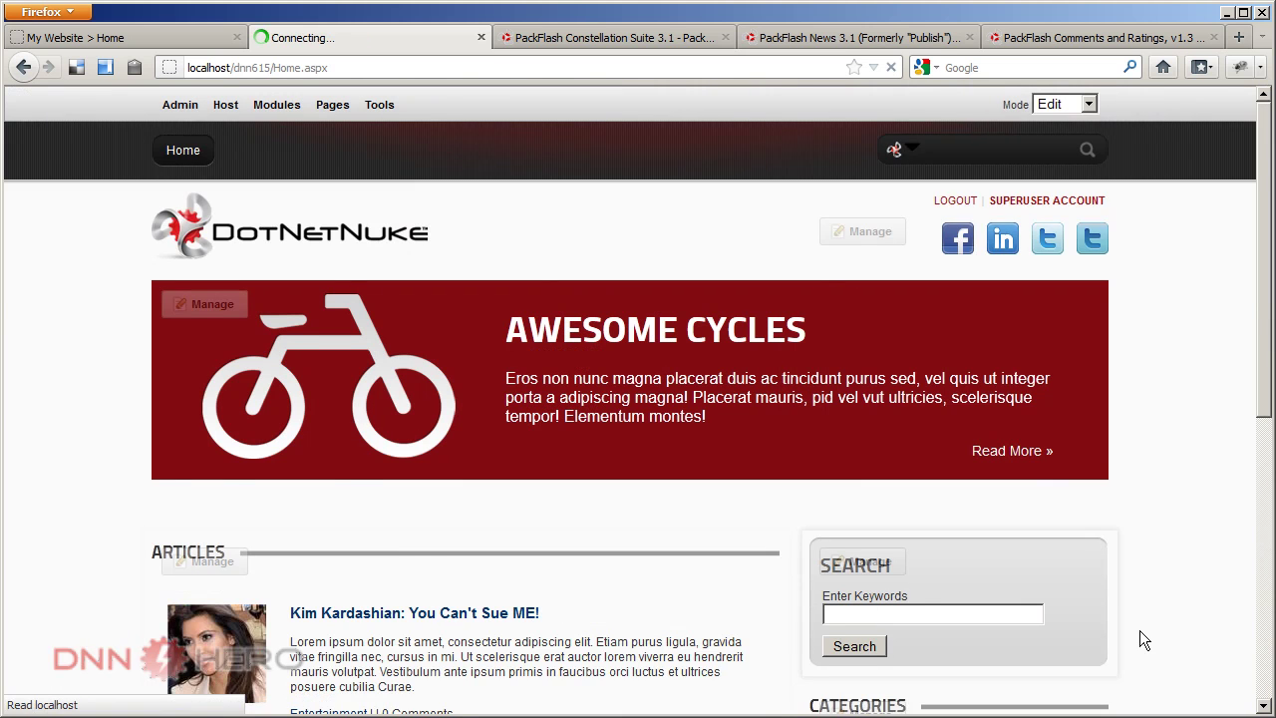
- Compare the header and container style of the Categories module with the Categories box on the reference site
scroll(1139, 628, down, 3)
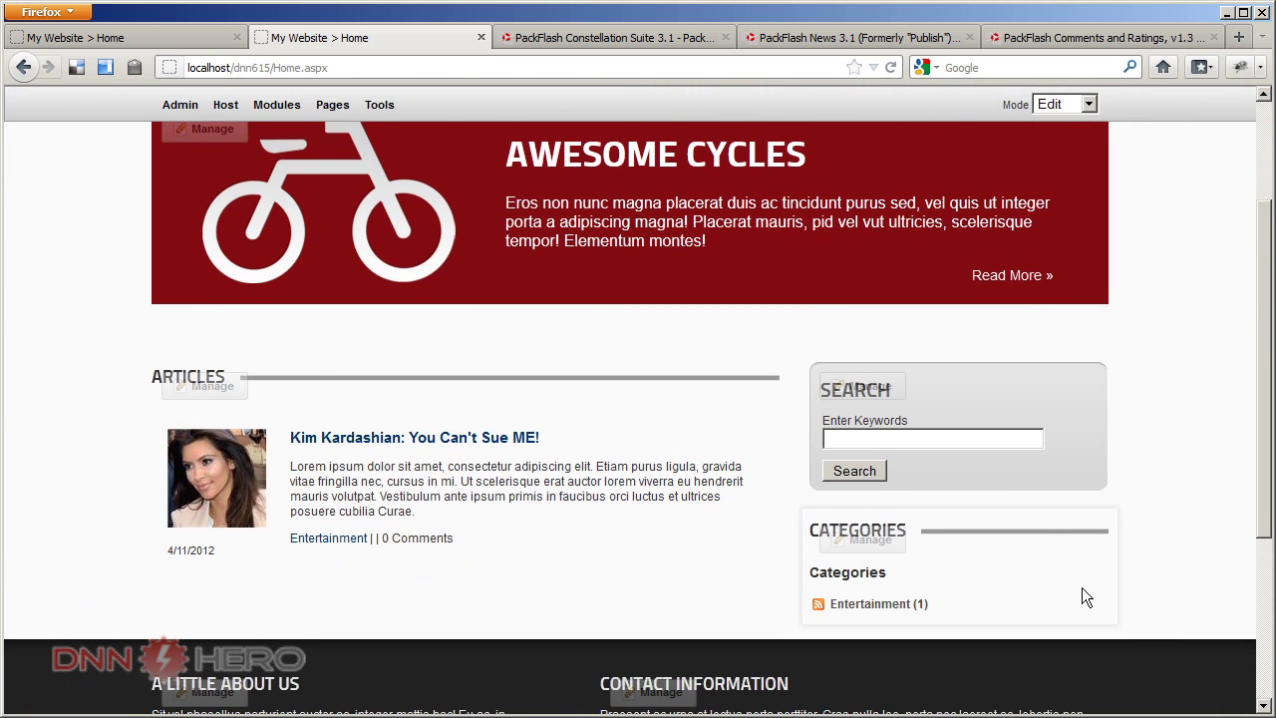
click(107, 37)
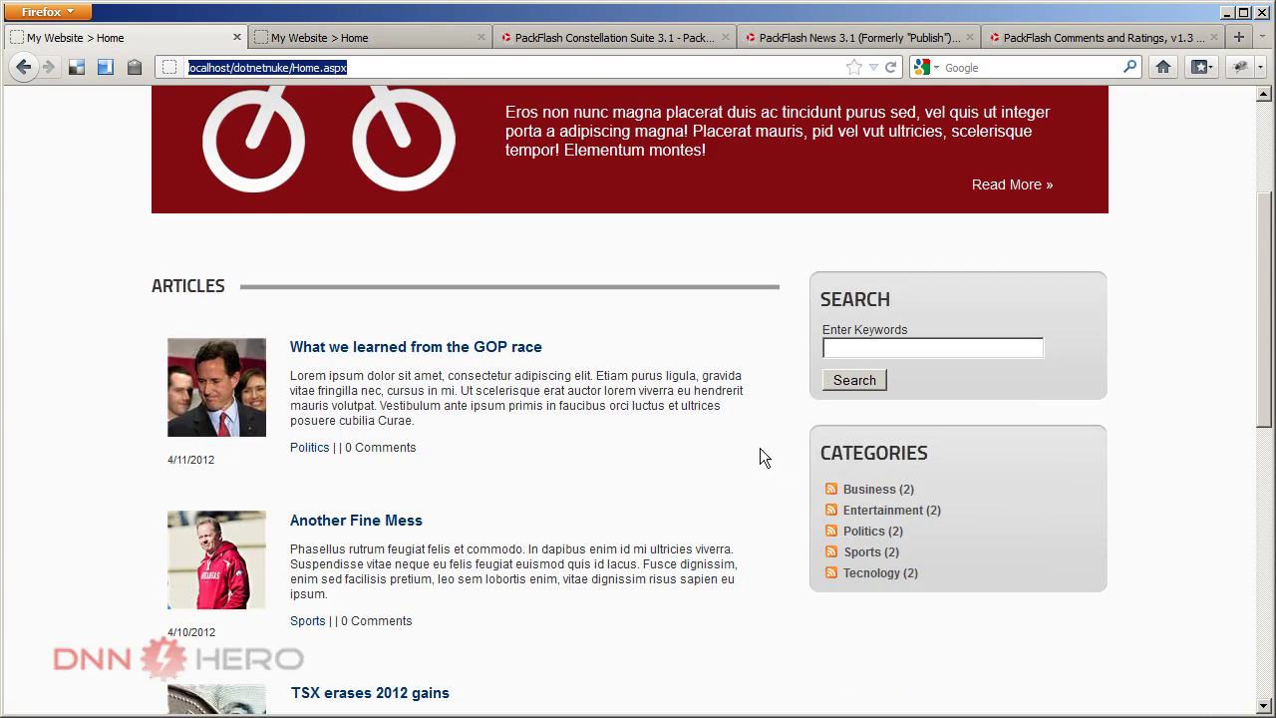
click(357, 35)
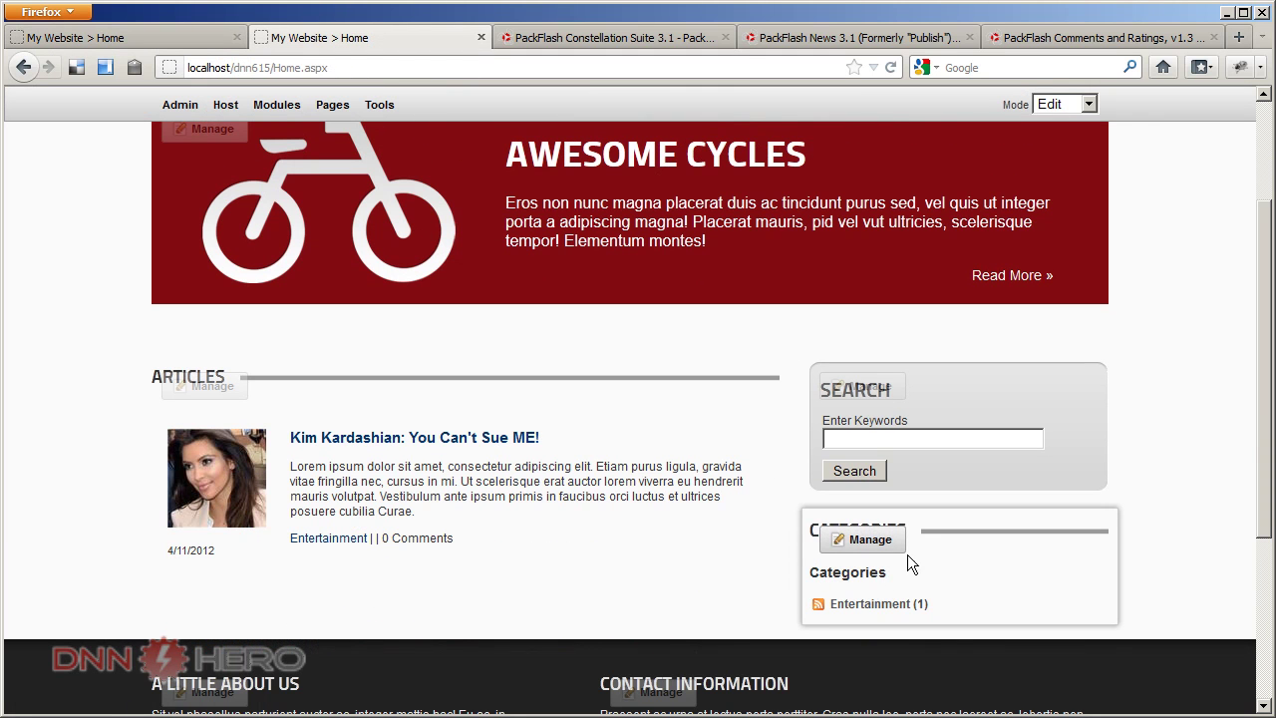
click(161, 37)
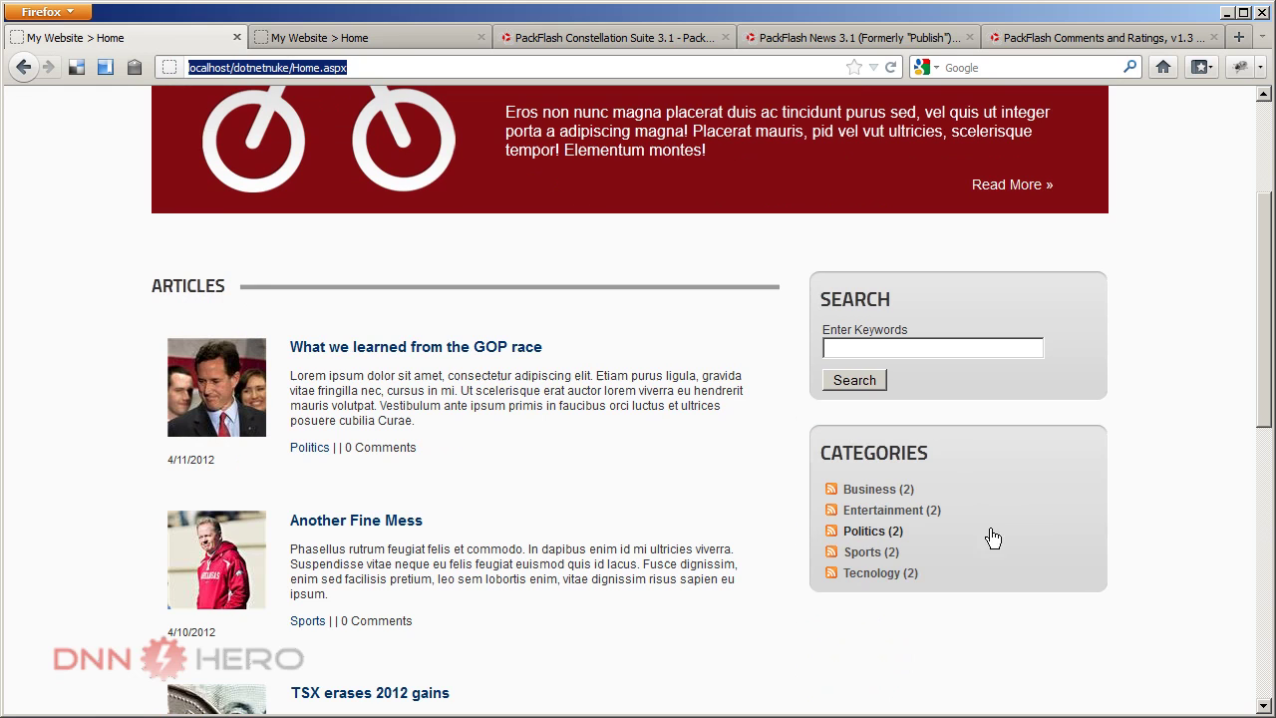
click(309, 37)
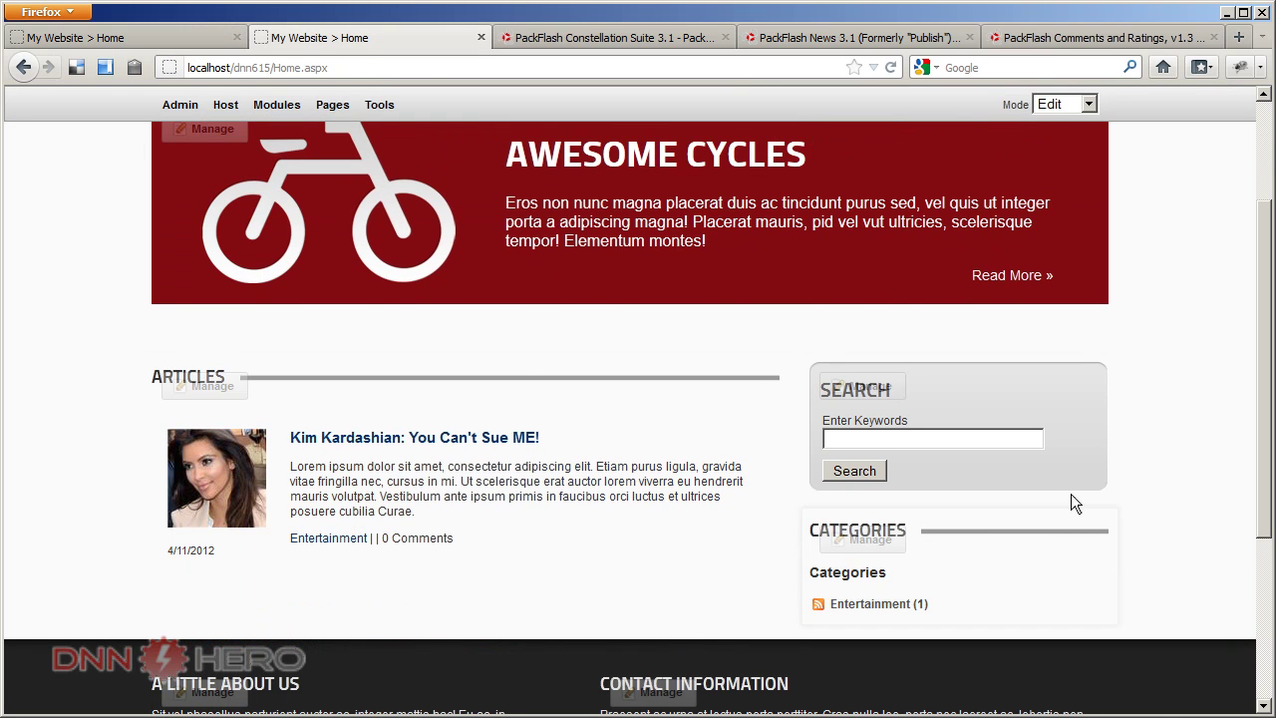
- Reopen the Categories module's settings and clear the Header For Category Section text
mouse_move(852, 540)
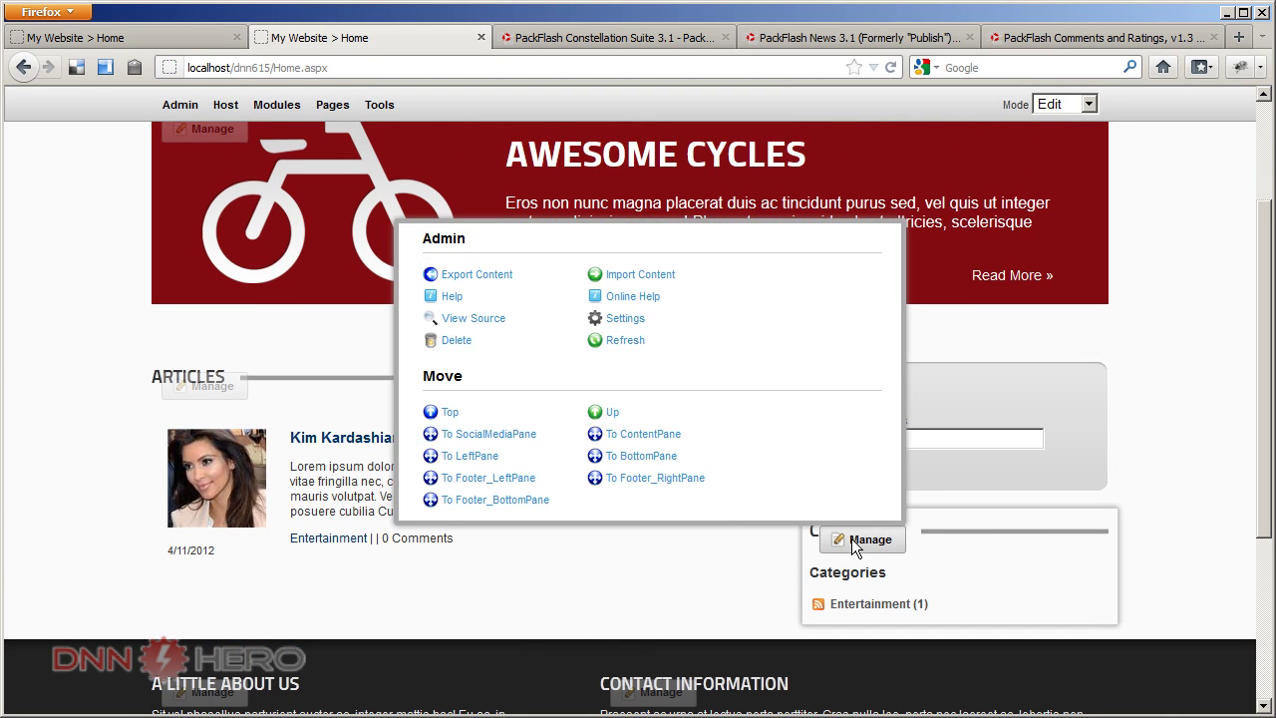
click(628, 318)
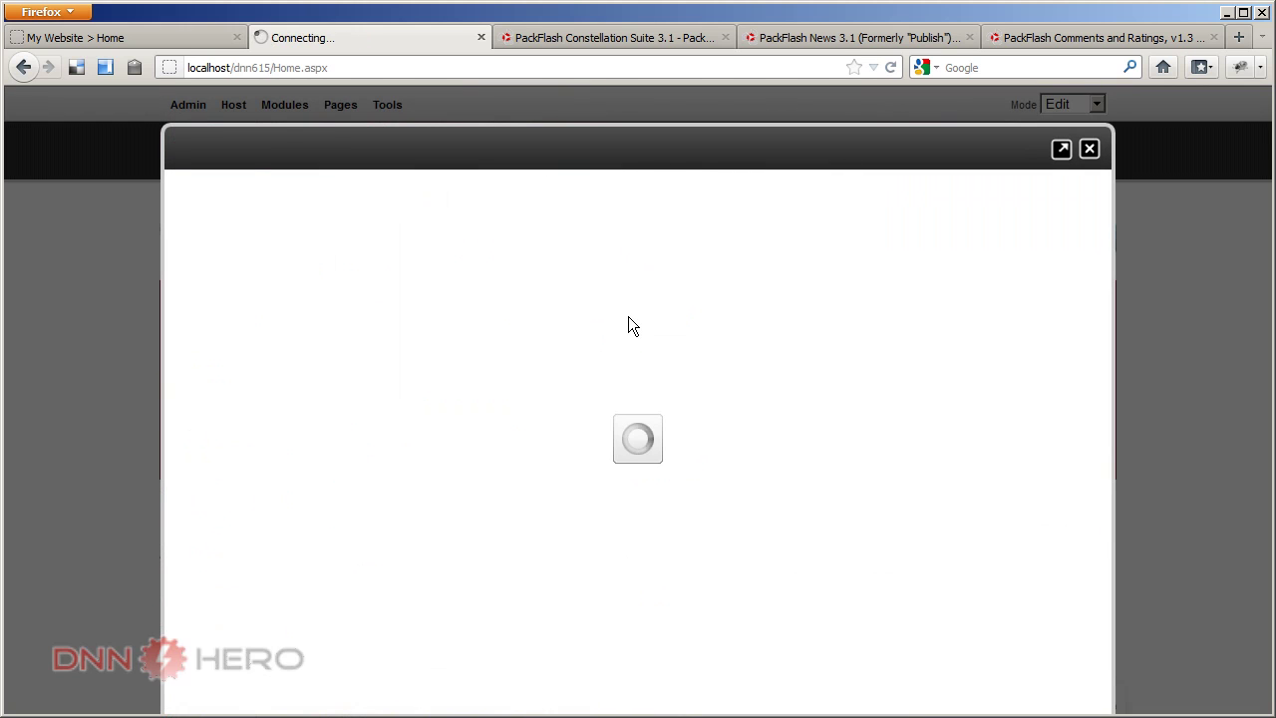
scroll(638, 479, down, 4)
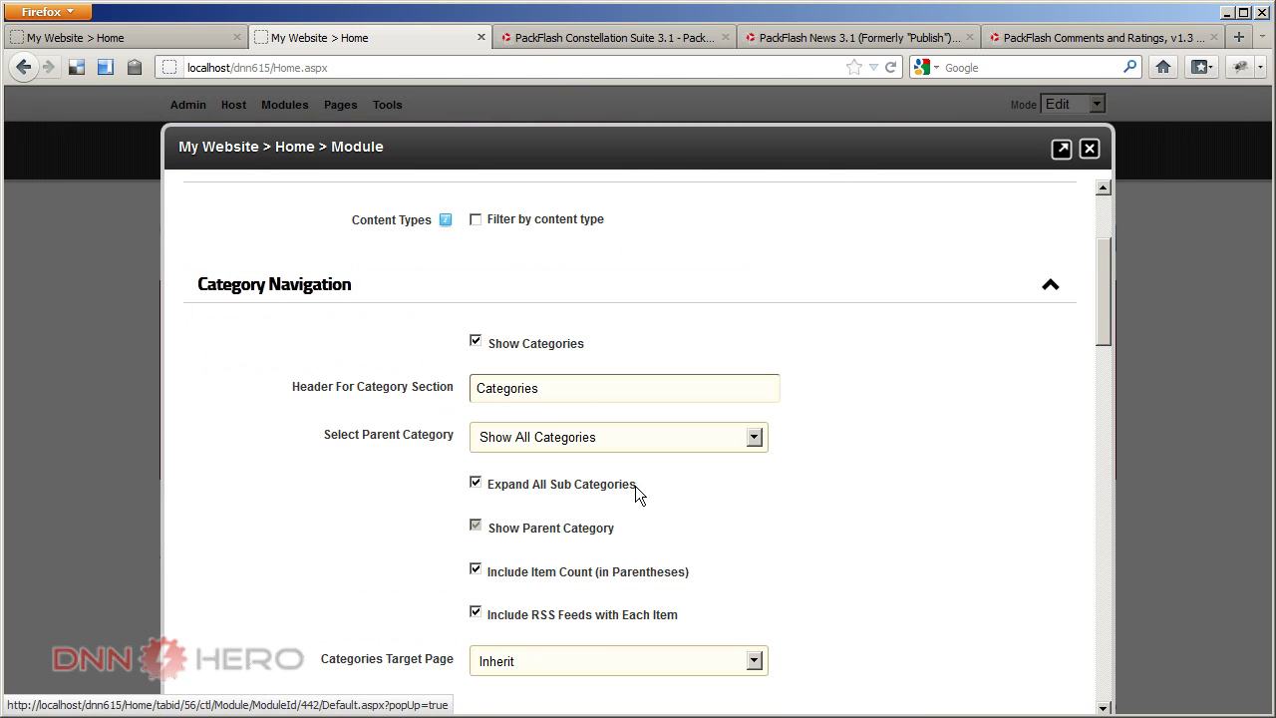
drag(590, 391, 222, 386)
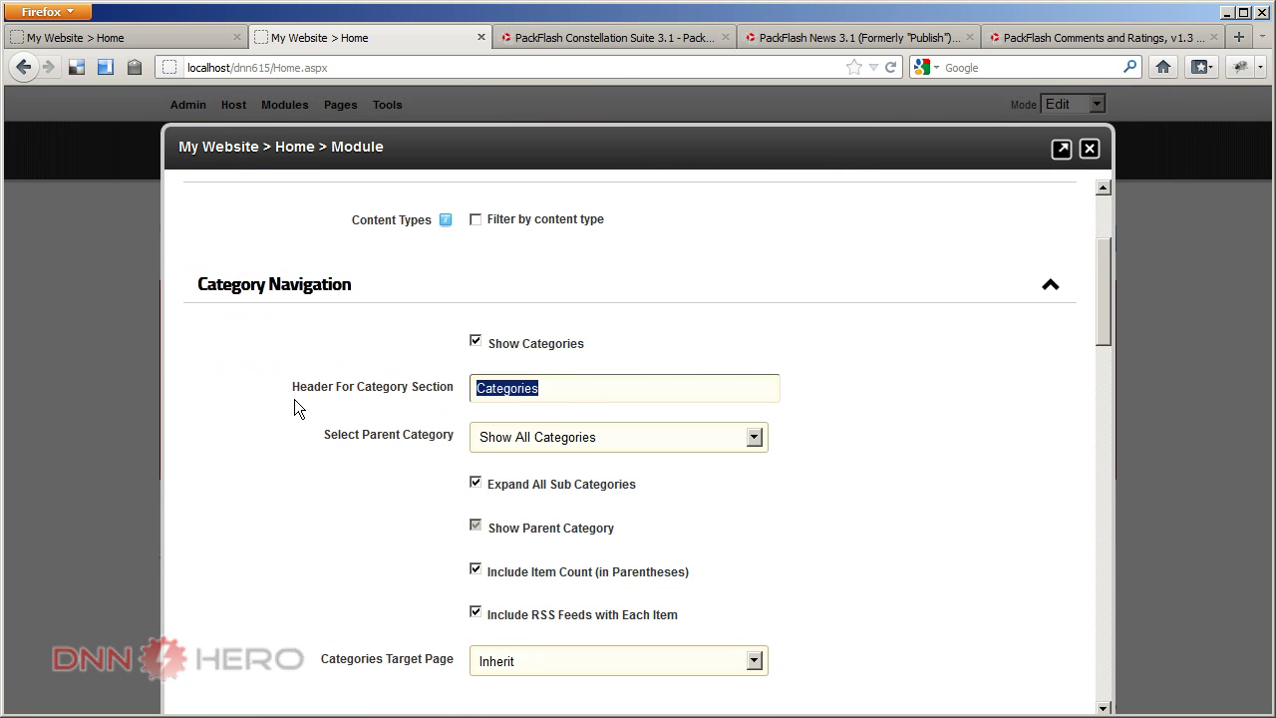
key(BackSpace)
- Set the Categories module's container to Host: DarkKnight - Aside_Title and save the settings
scroll(319, 403, up, 4)
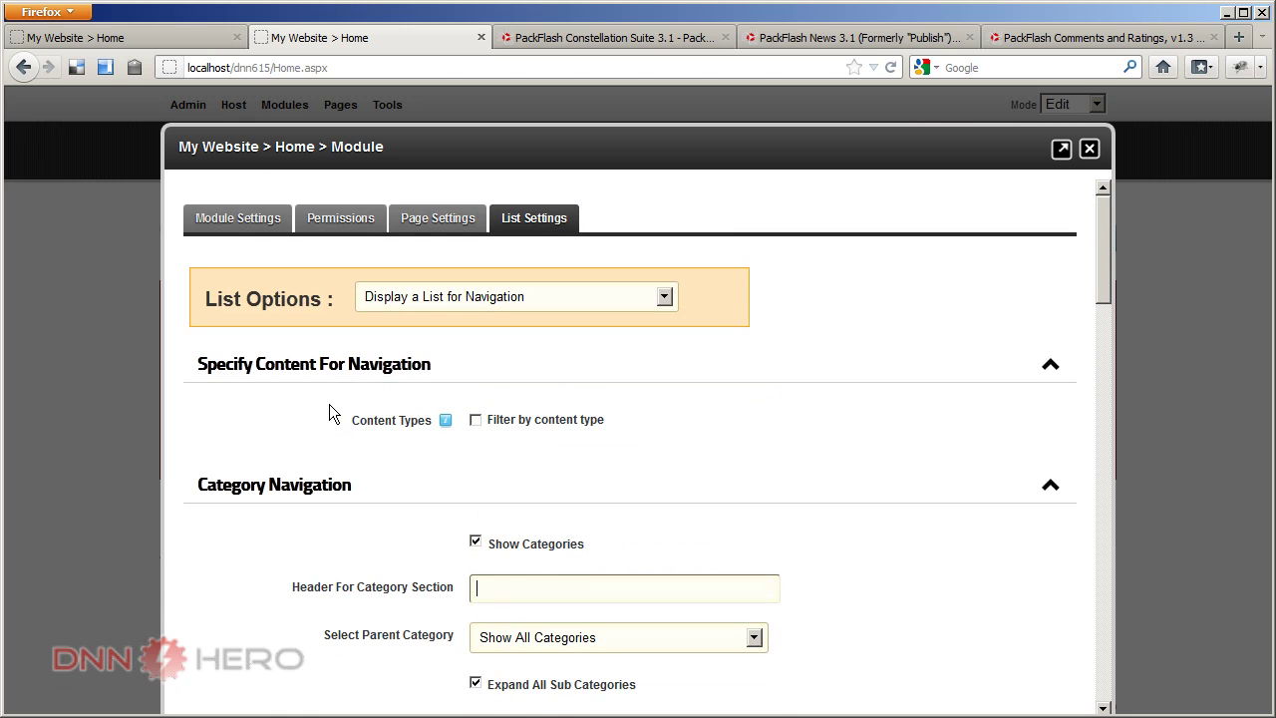
click(438, 221)
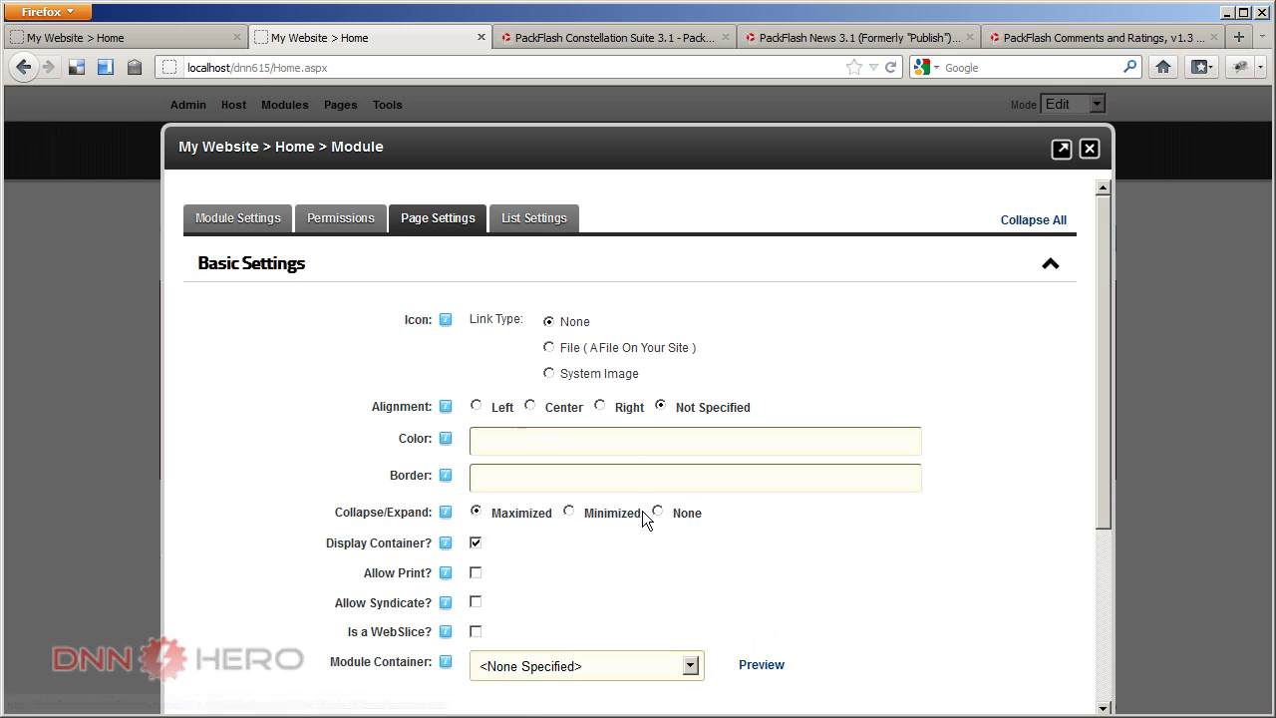
scroll(642, 511, down, 3)
click(588, 434)
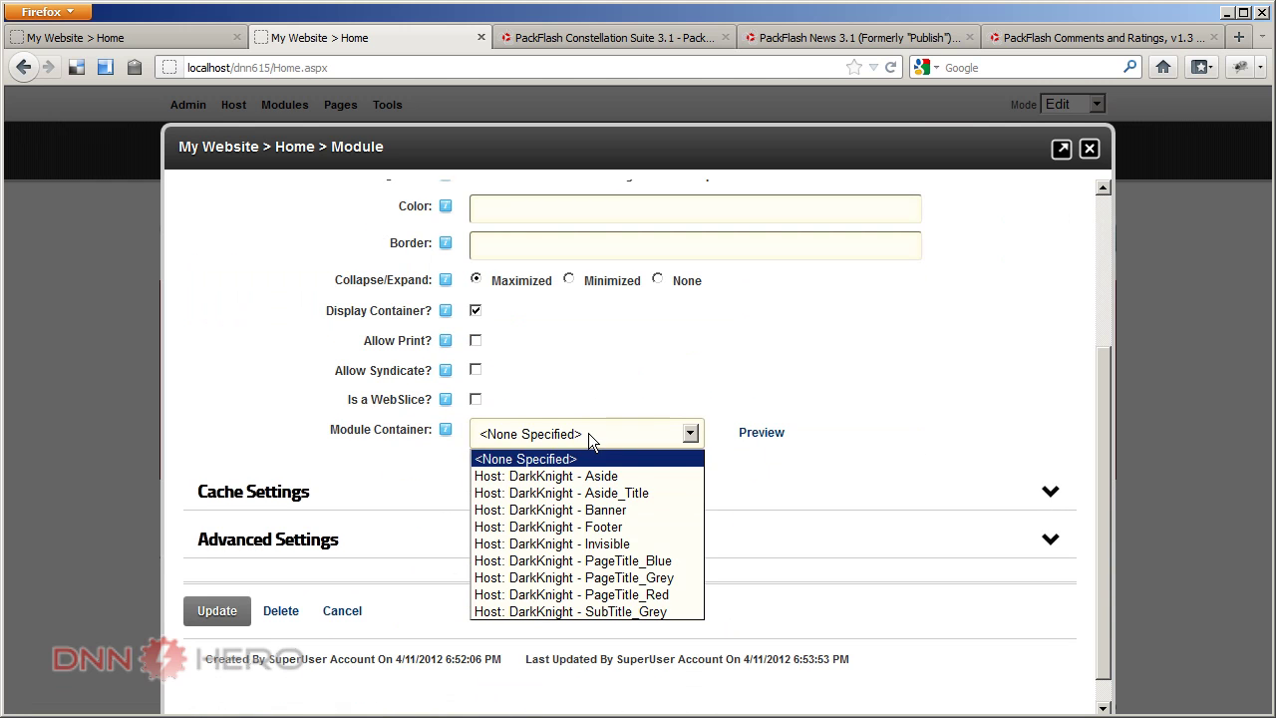
click(613, 496)
click(213, 612)
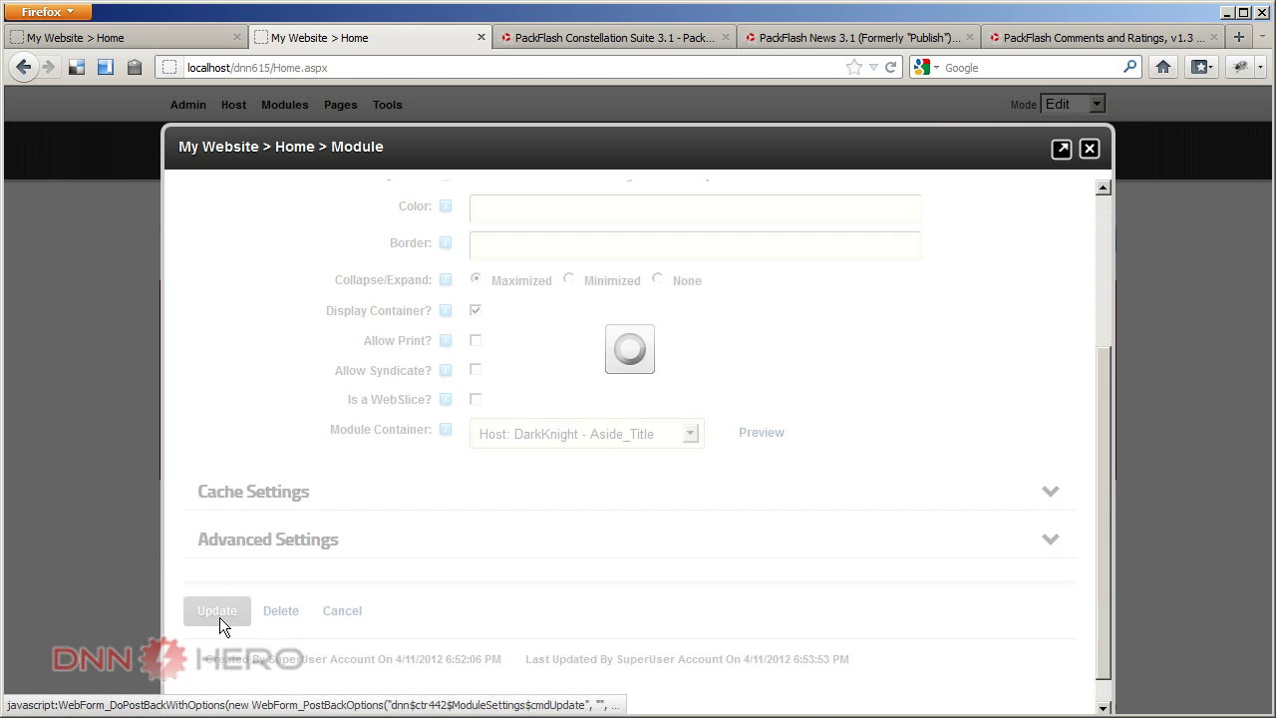
- Compare the restyled Categories module and its category list with the reference site's home page
scroll(1157, 638, down, 3)
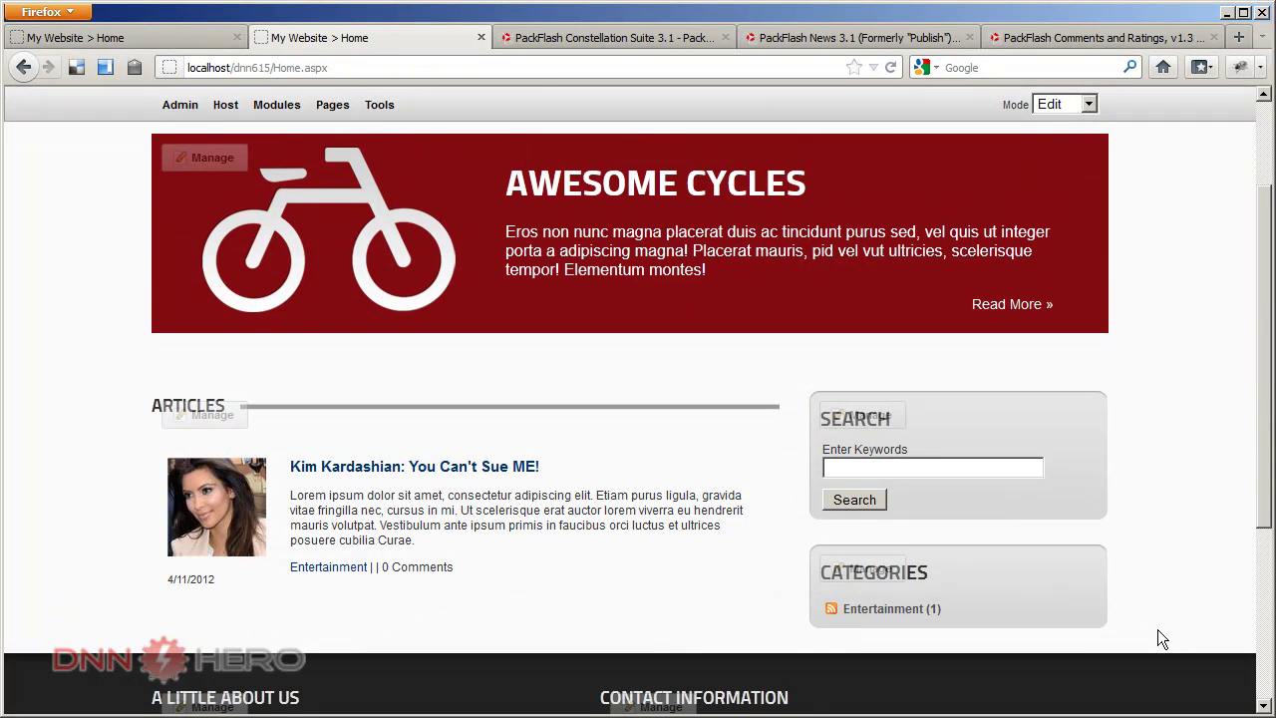
click(244, 37)
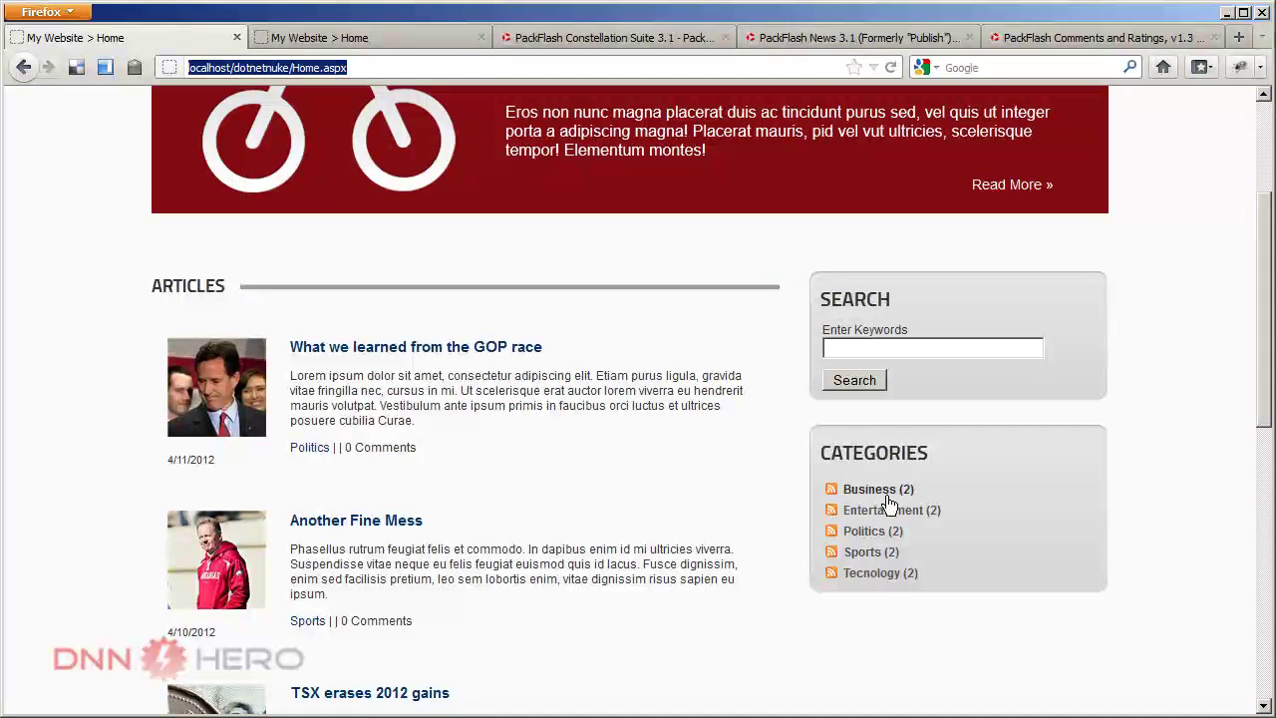
click(314, 33)
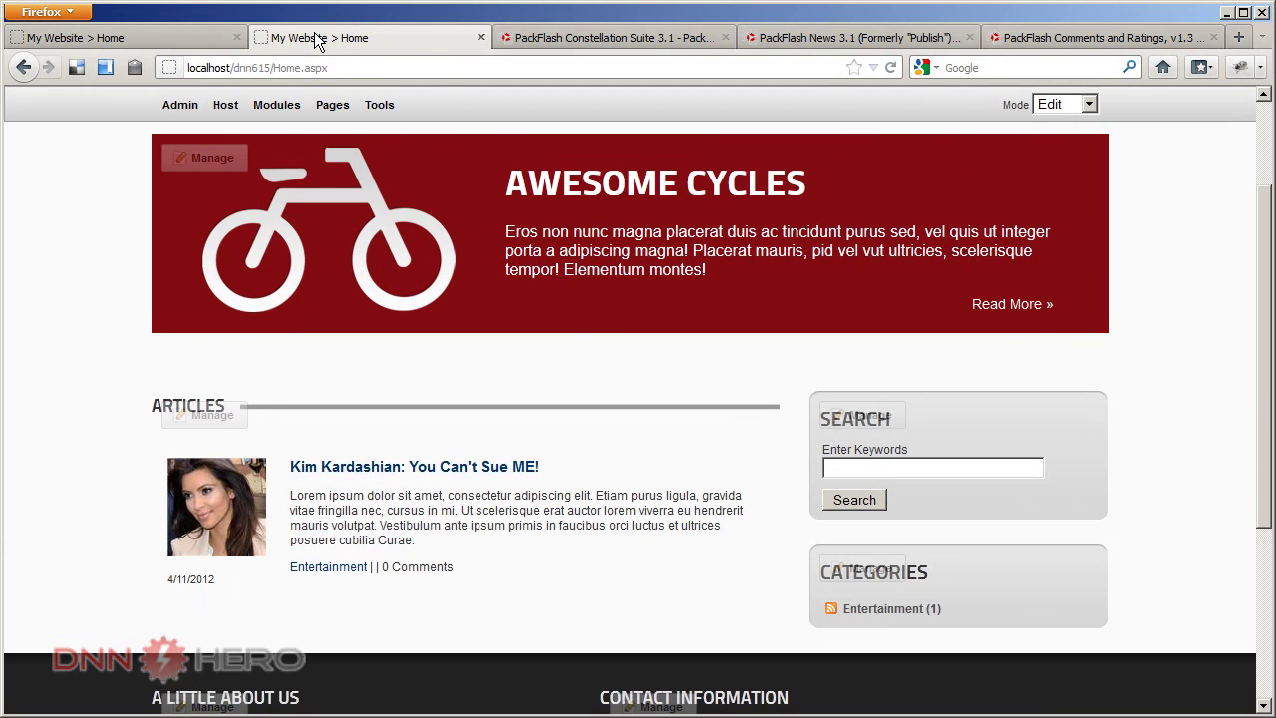
click(185, 39)
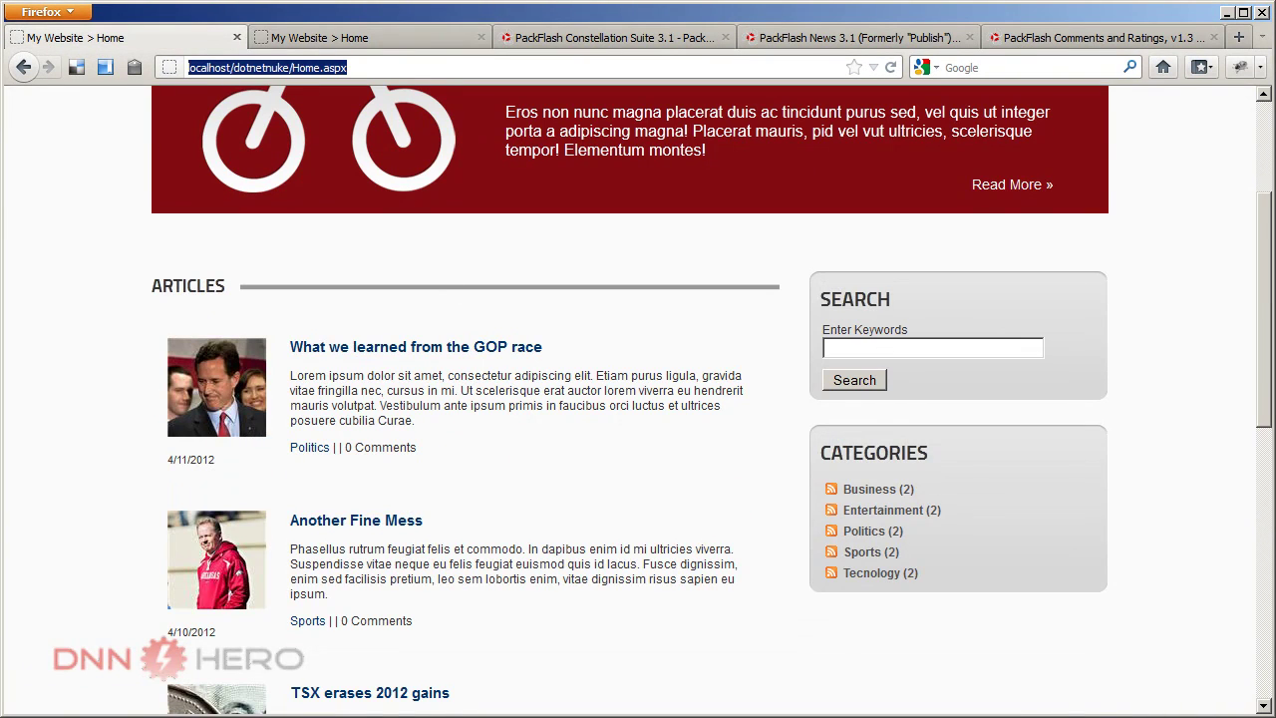
key(ctrl+Tab)
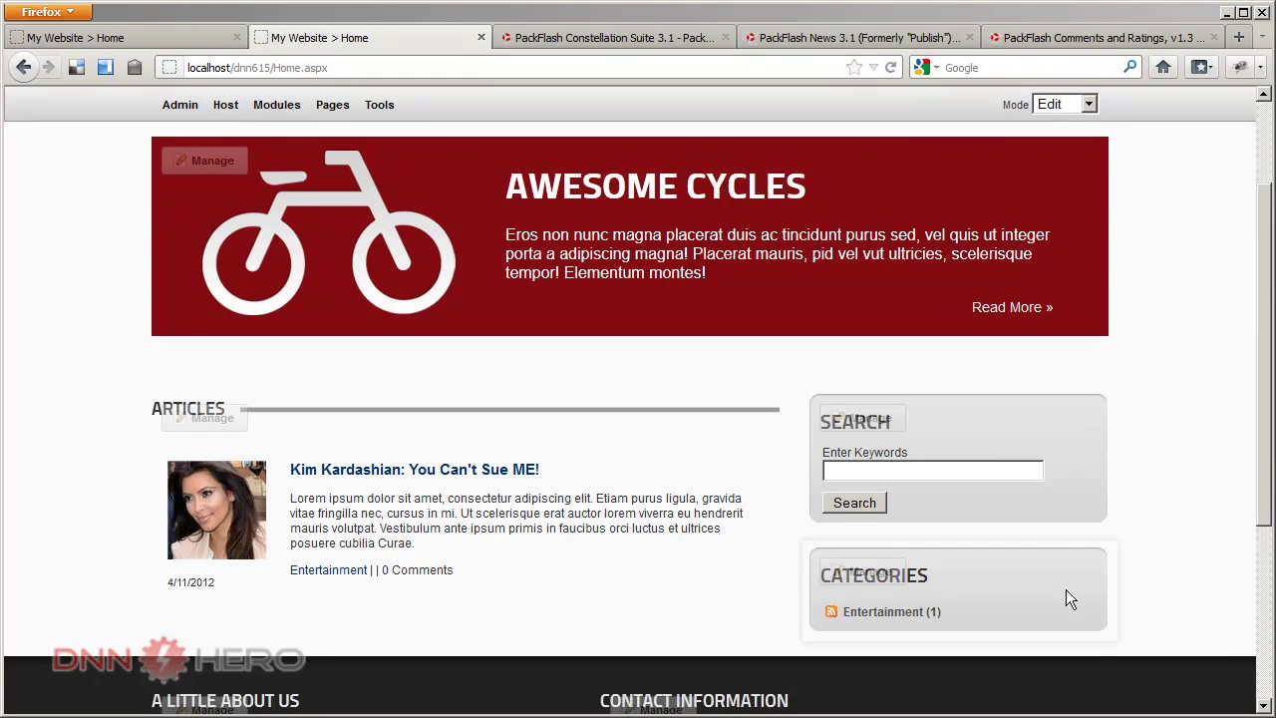
- Open the Entertainment category from the Categories module and examine the heading and description above its articles
click(890, 617)
scroll(872, 612, down, 3)
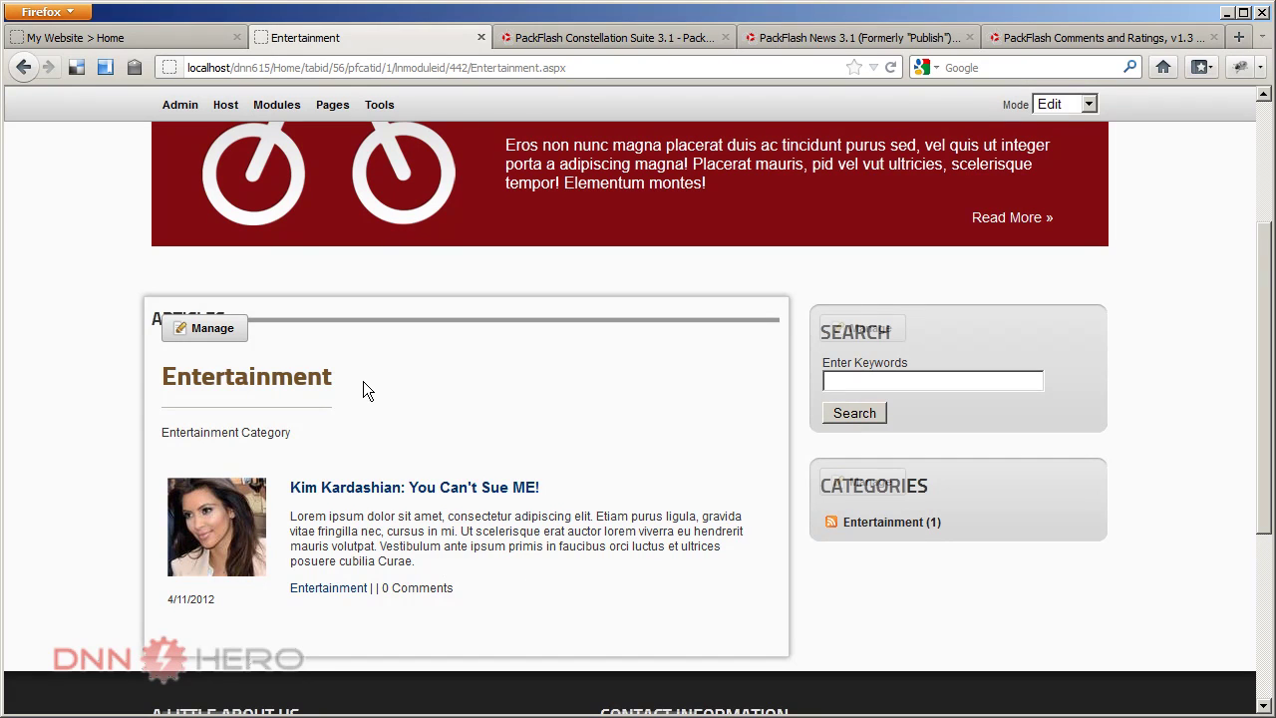
drag(293, 432, 147, 432)
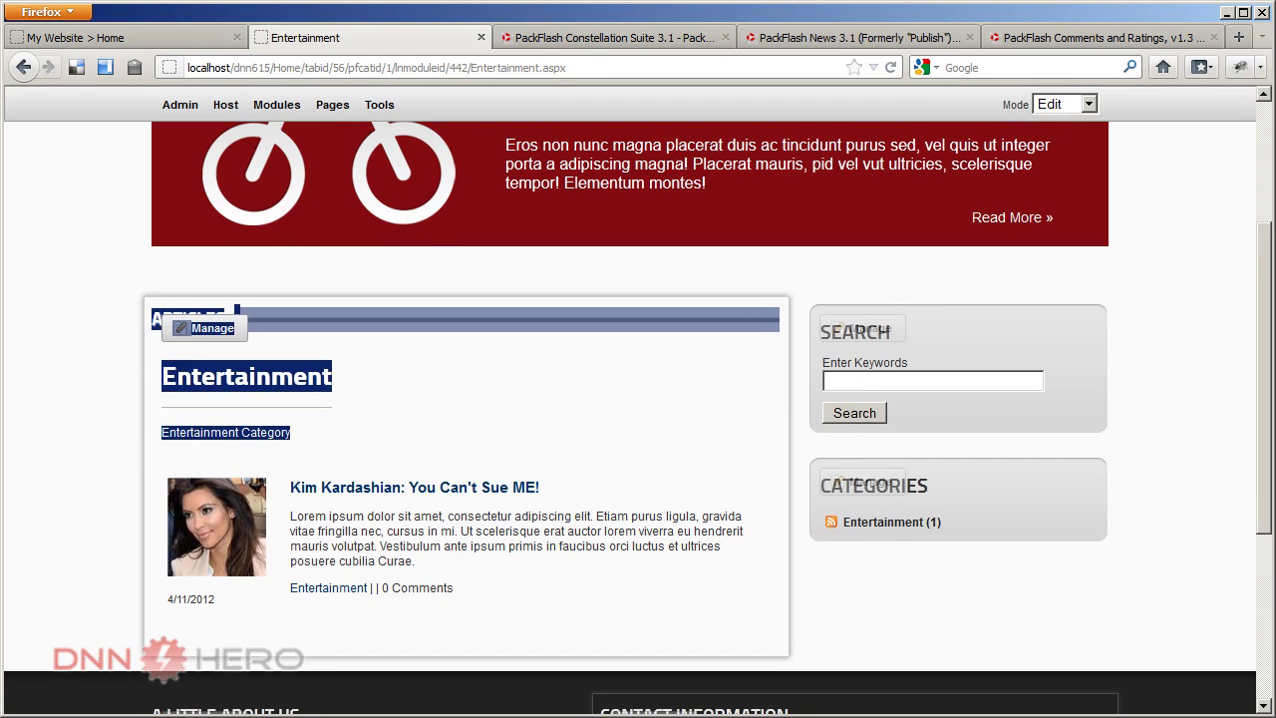
click(1055, 609)
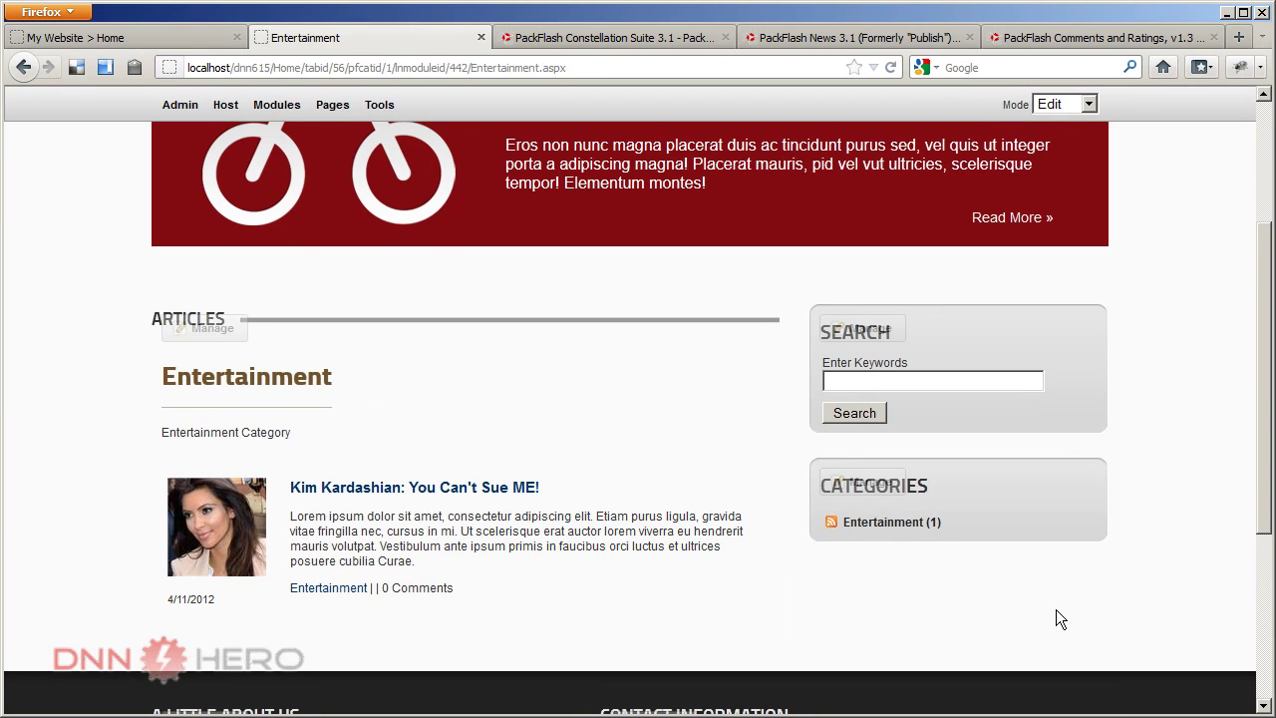
- Check the category names on the reference site, and open the Categories hierarchy in the PF News Dashboard's Hierarchy Management
click(183, 40)
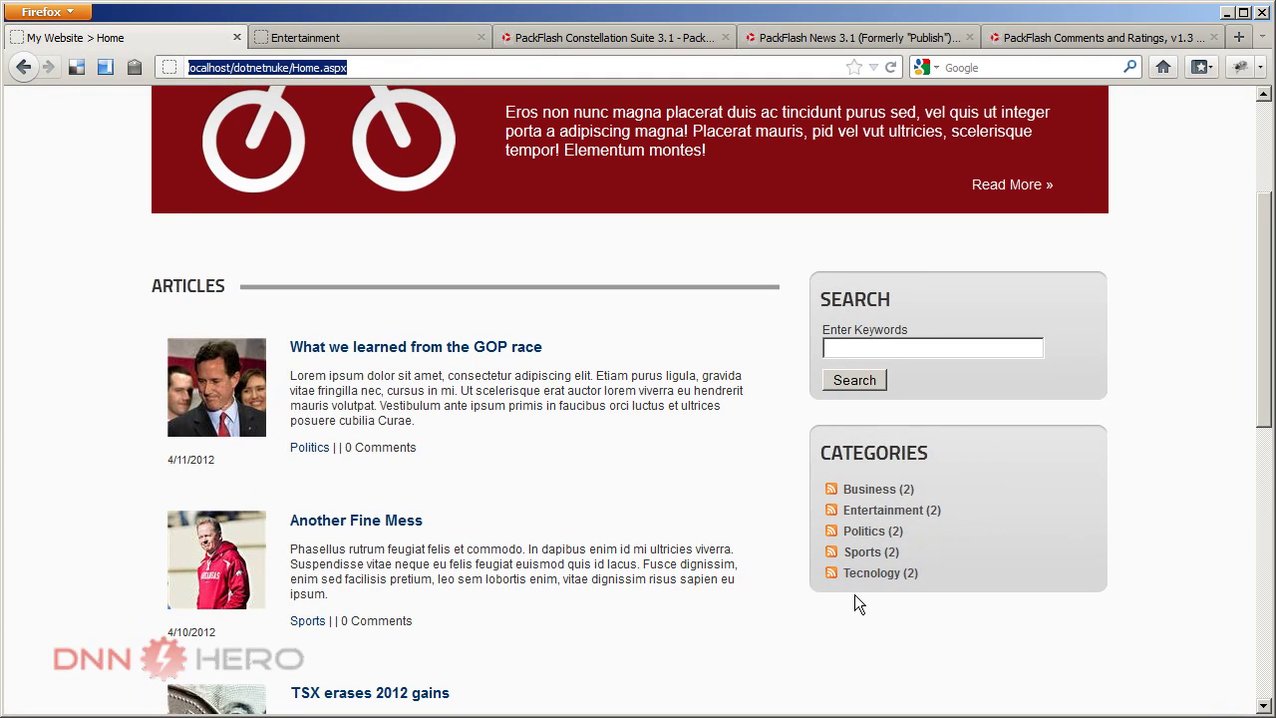
click(371, 40)
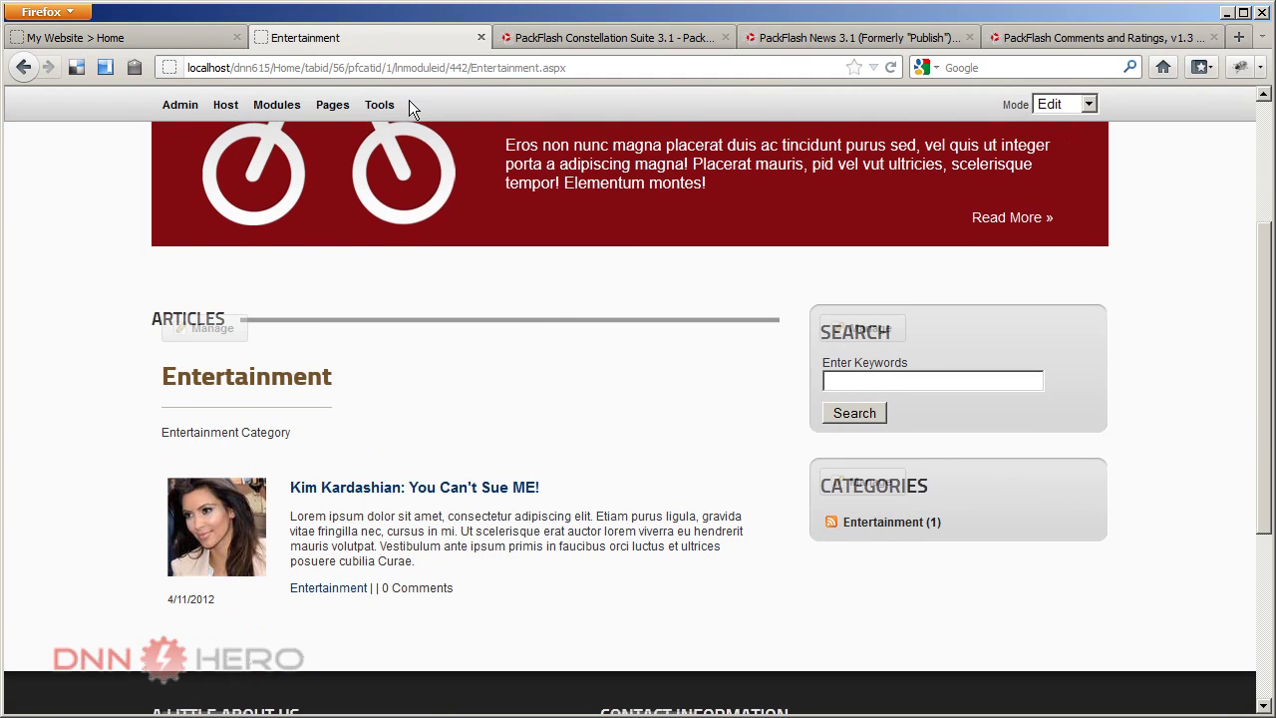
scroll(150, 302, up, 5)
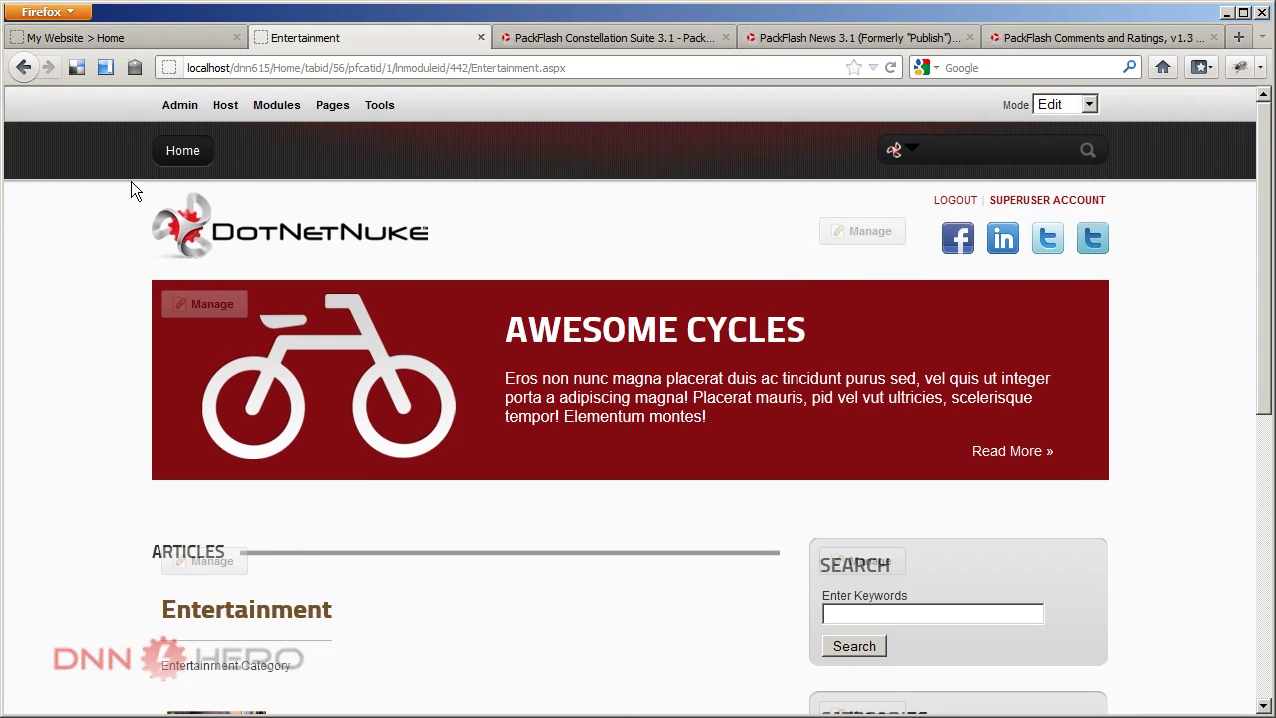
mouse_move(184, 115)
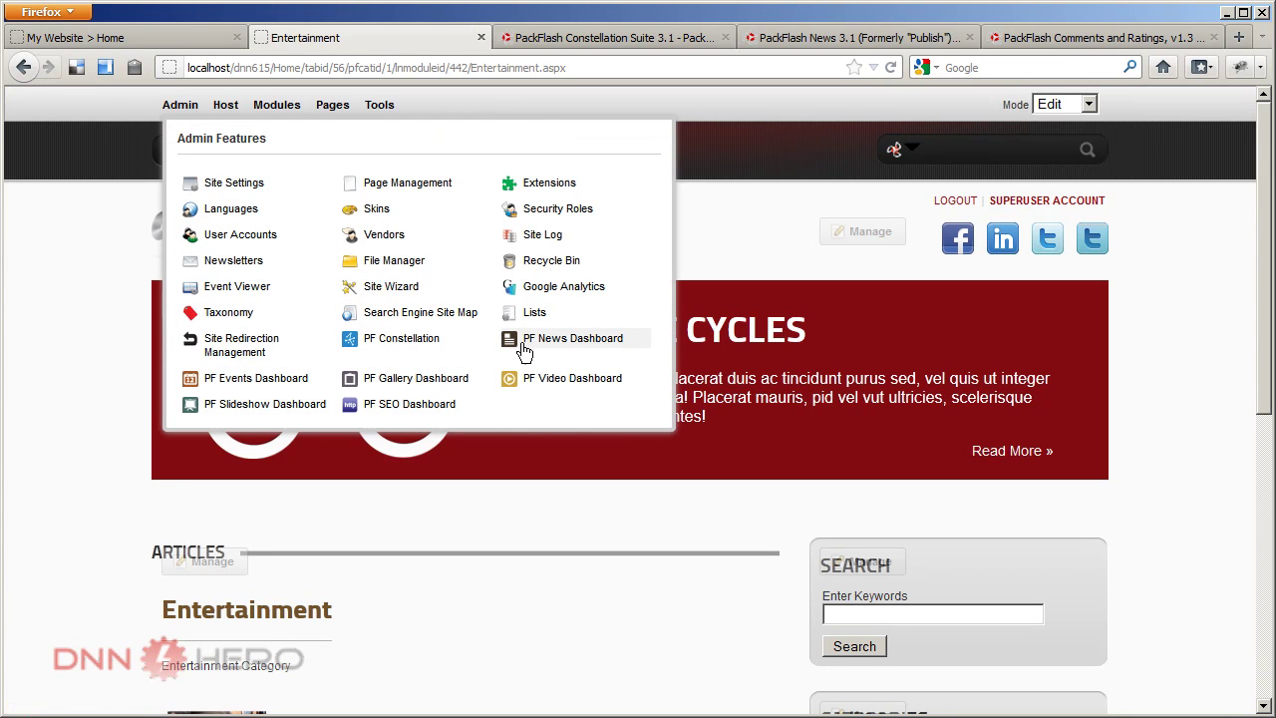
click(558, 341)
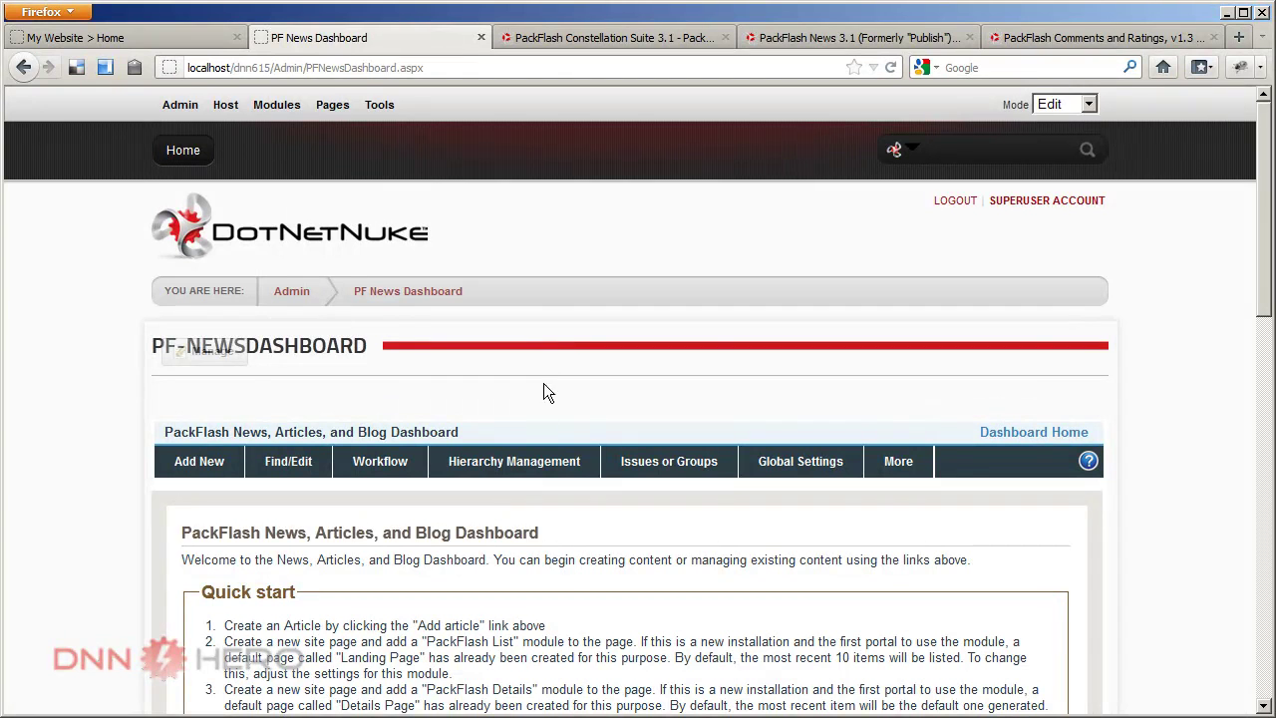
click(509, 469)
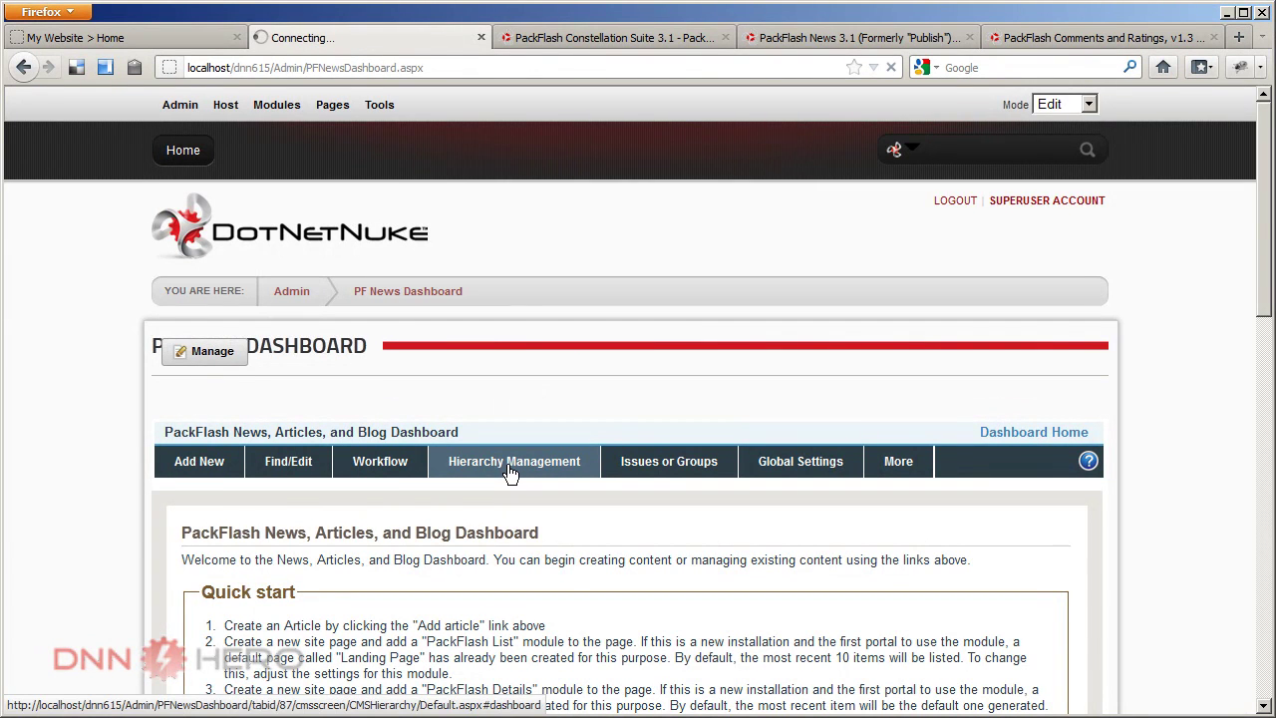
click(516, 297)
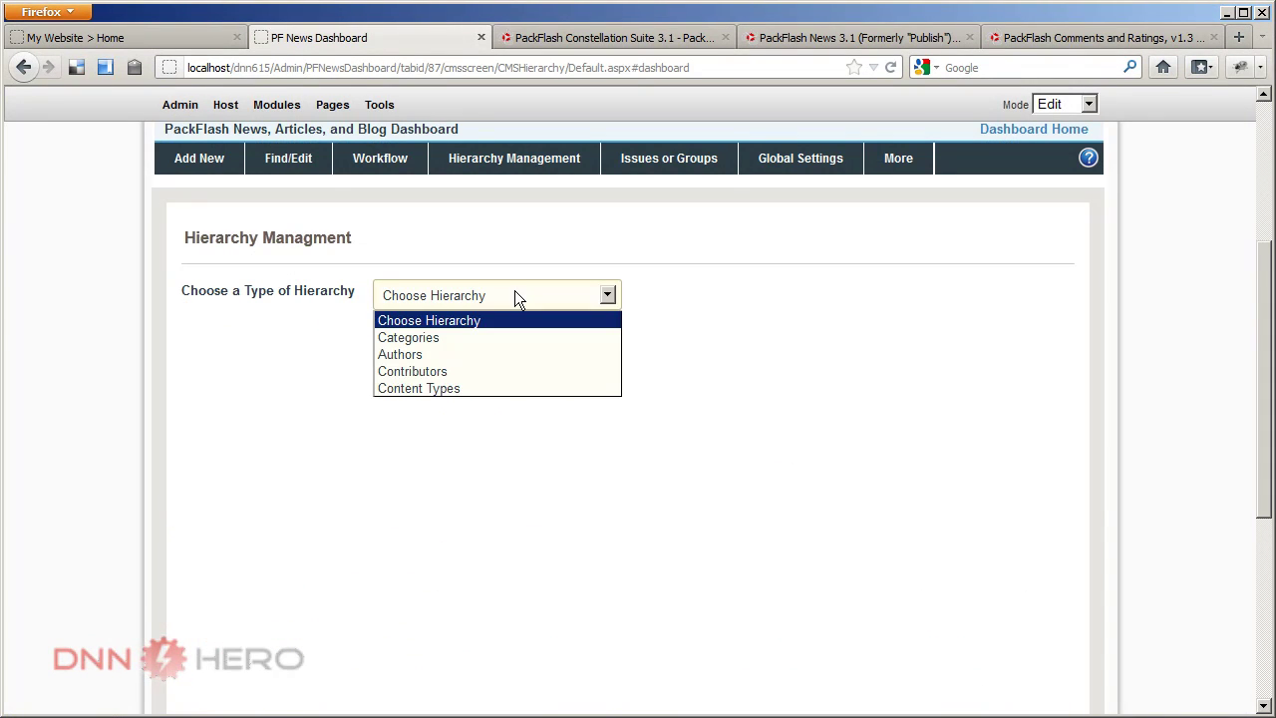
click(436, 341)
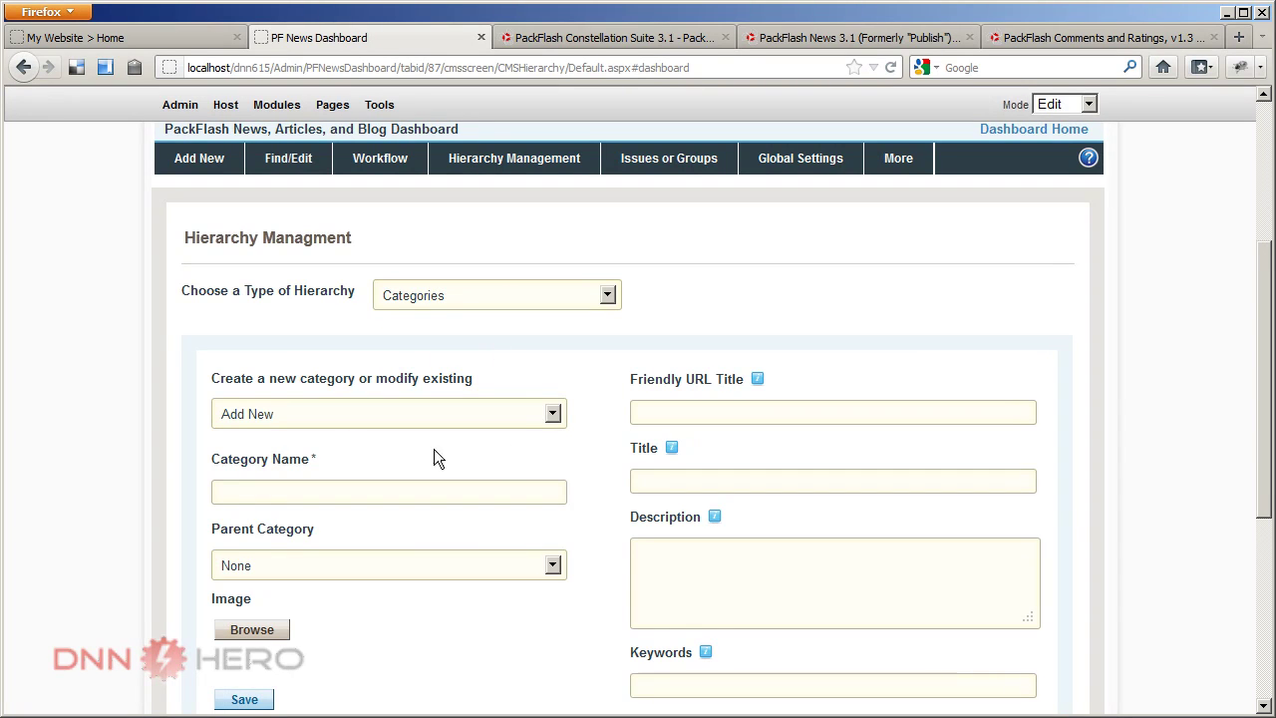
- Enter Business as the new category's name, friendly URL title and title
click(364, 488)
right_click(364, 488)
click(404, 565)
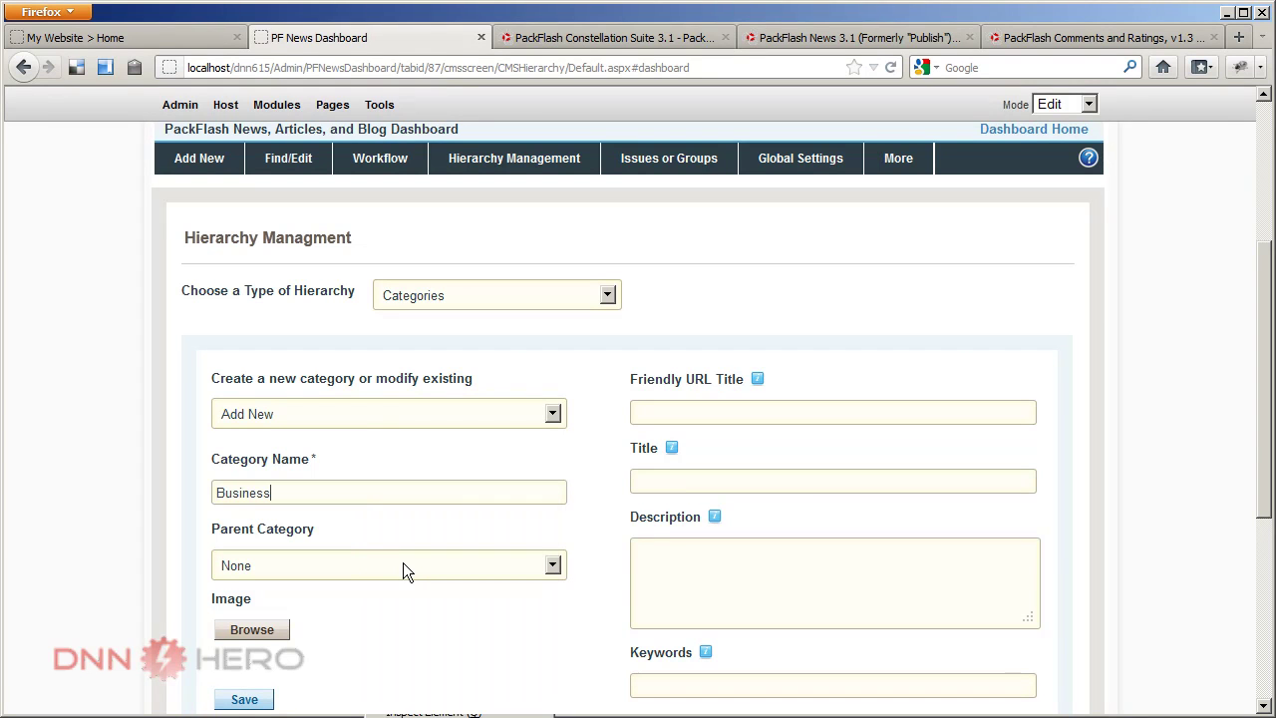
right_click(771, 416)
click(797, 494)
right_click(773, 489)
click(807, 568)
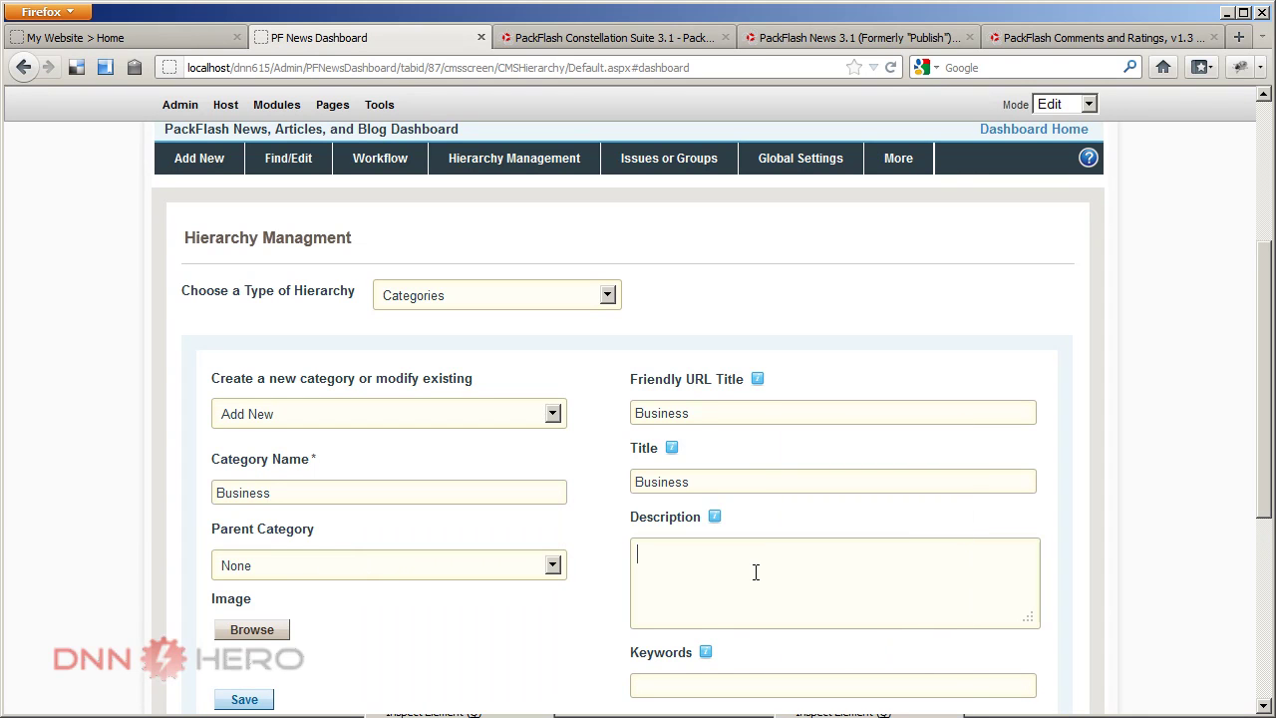
- Set the Business category's description to "Business Category", save it, and check the existing categories list
right_click(755, 573)
click(789, 646)
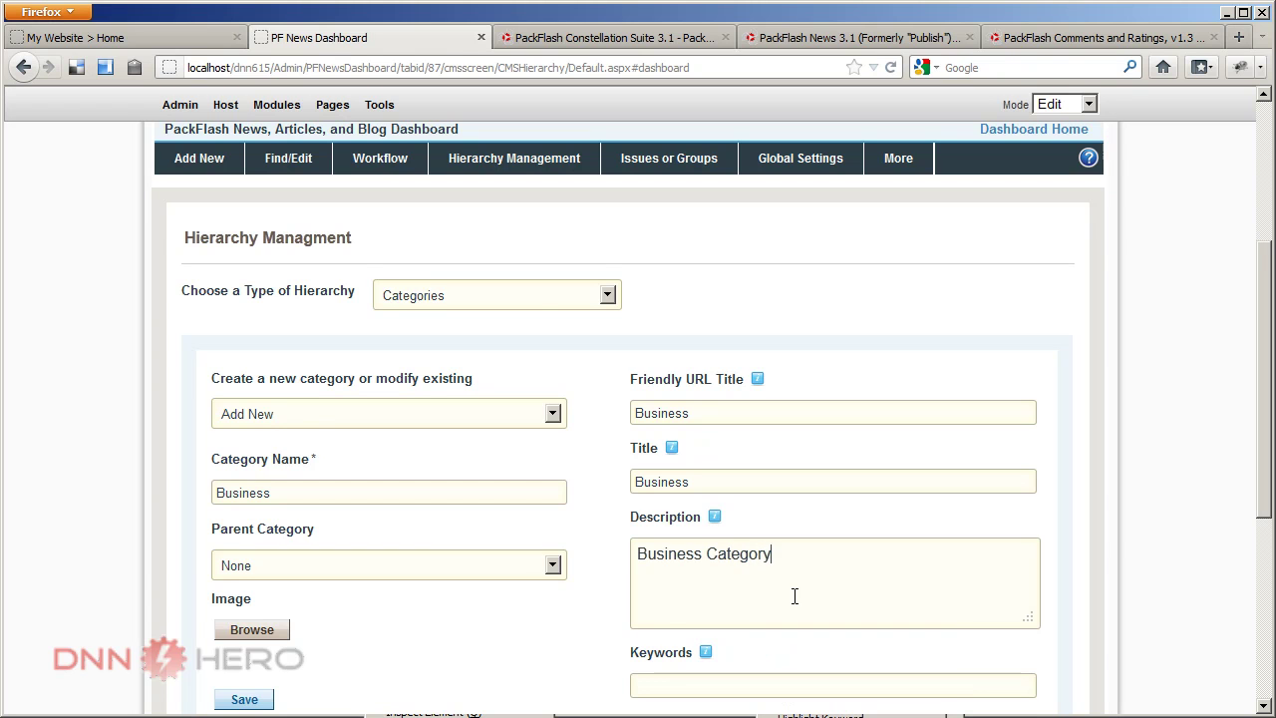
scroll(485, 587, down, 3)
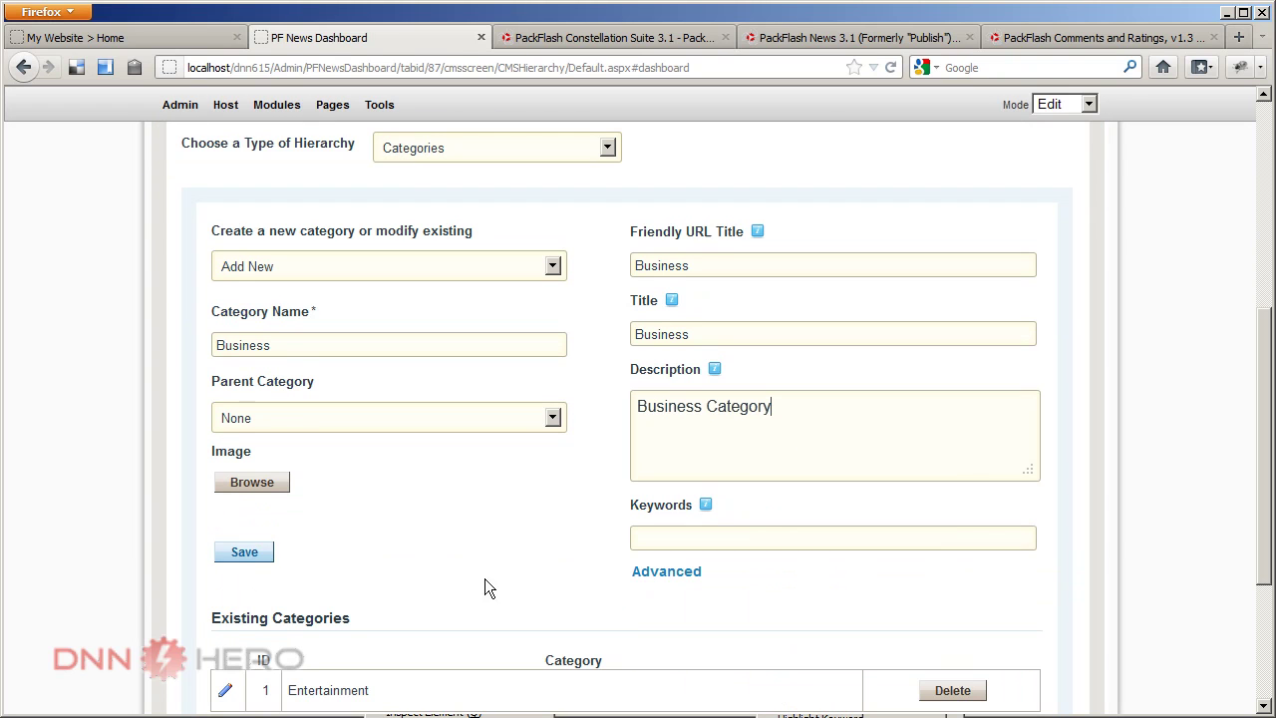
click(245, 552)
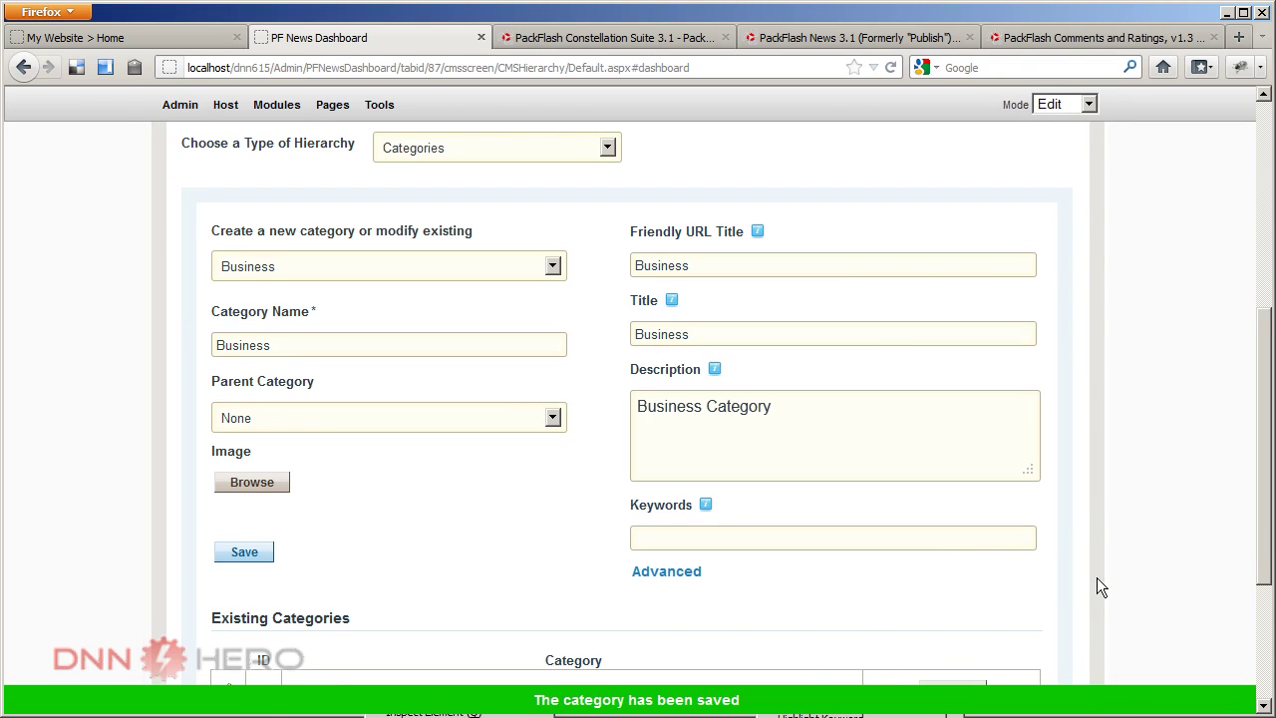
scroll(1103, 578, down, 3)
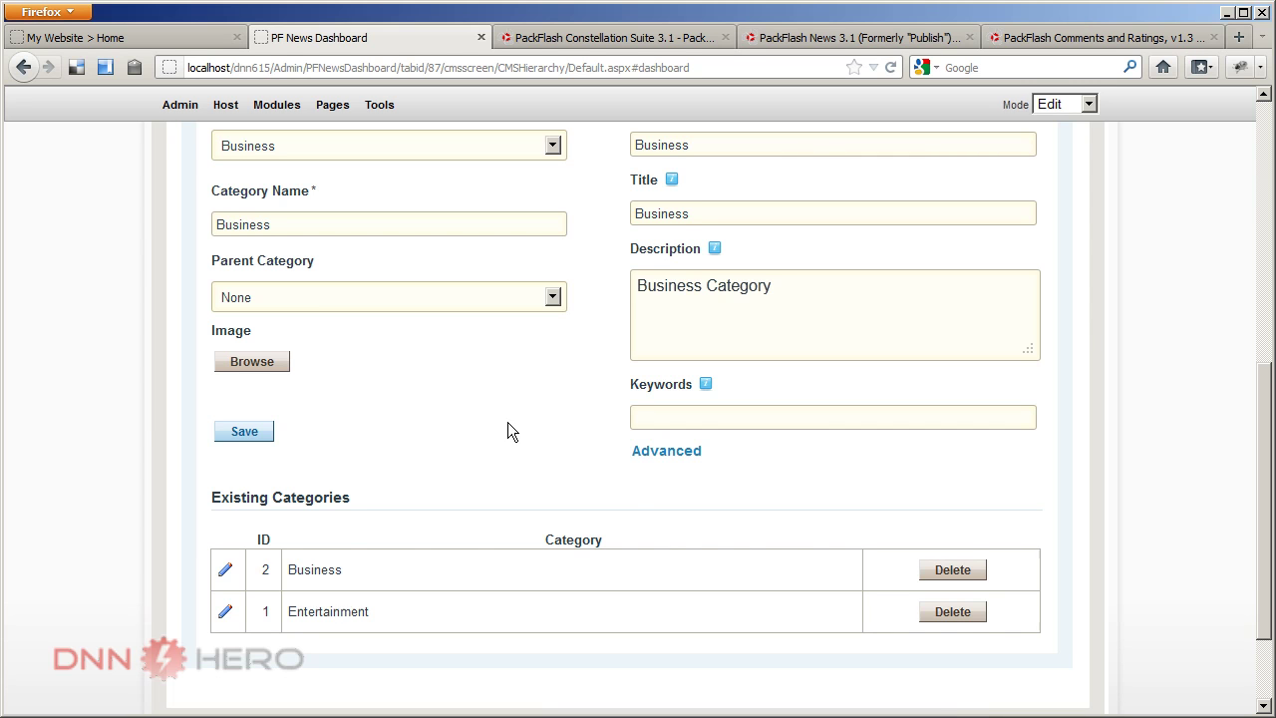
- Start another new category in the Categories hierarchy and name it Technology
scroll(507, 427, up, 2)
click(322, 260)
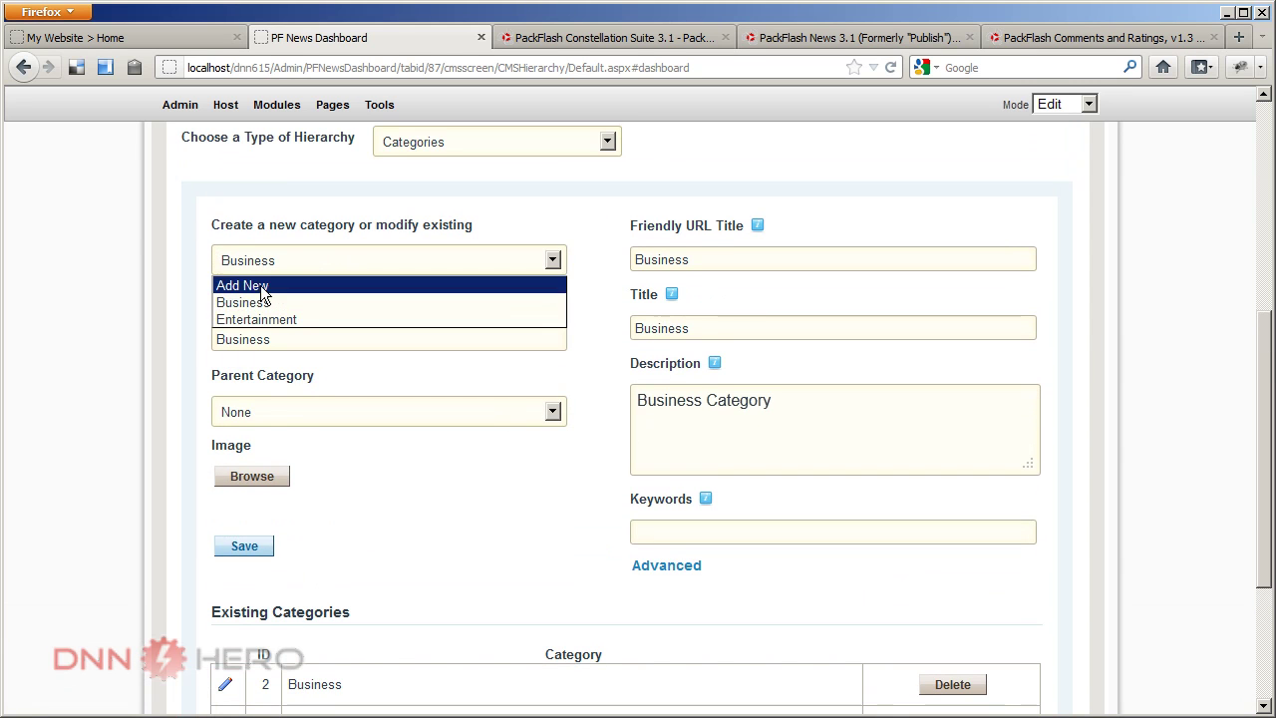
click(281, 284)
right_click(278, 338)
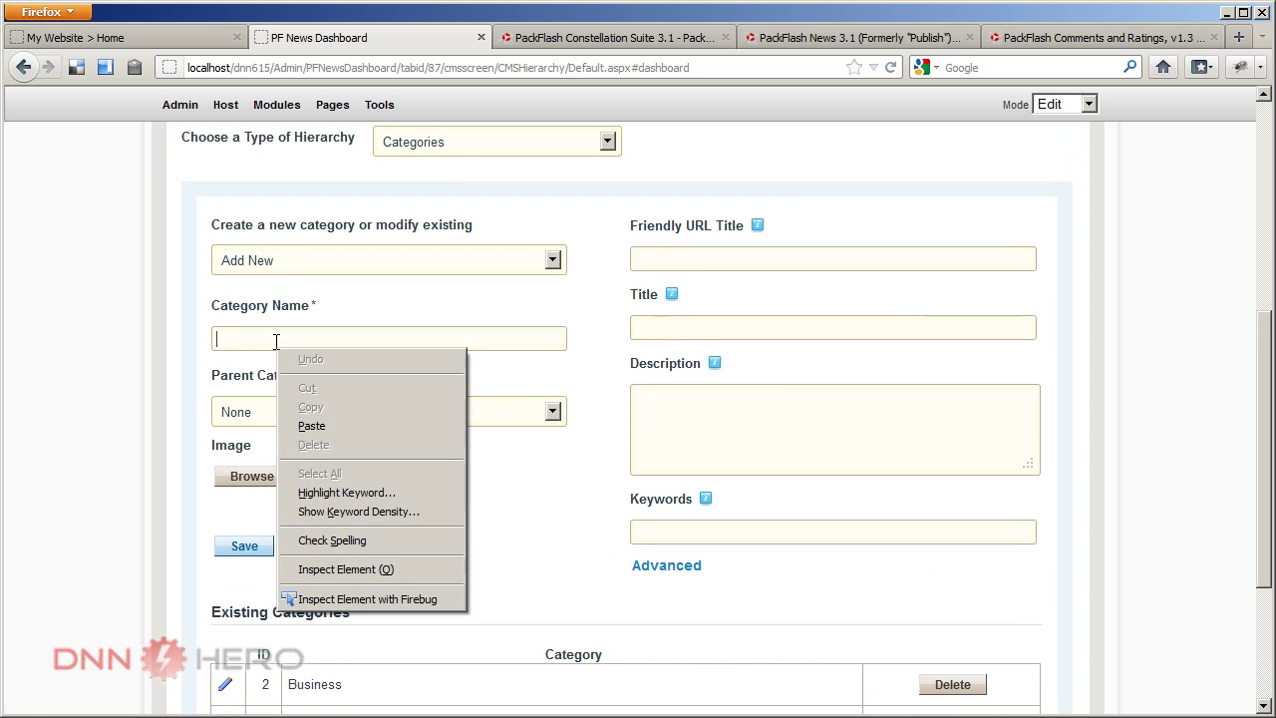
click(323, 421)
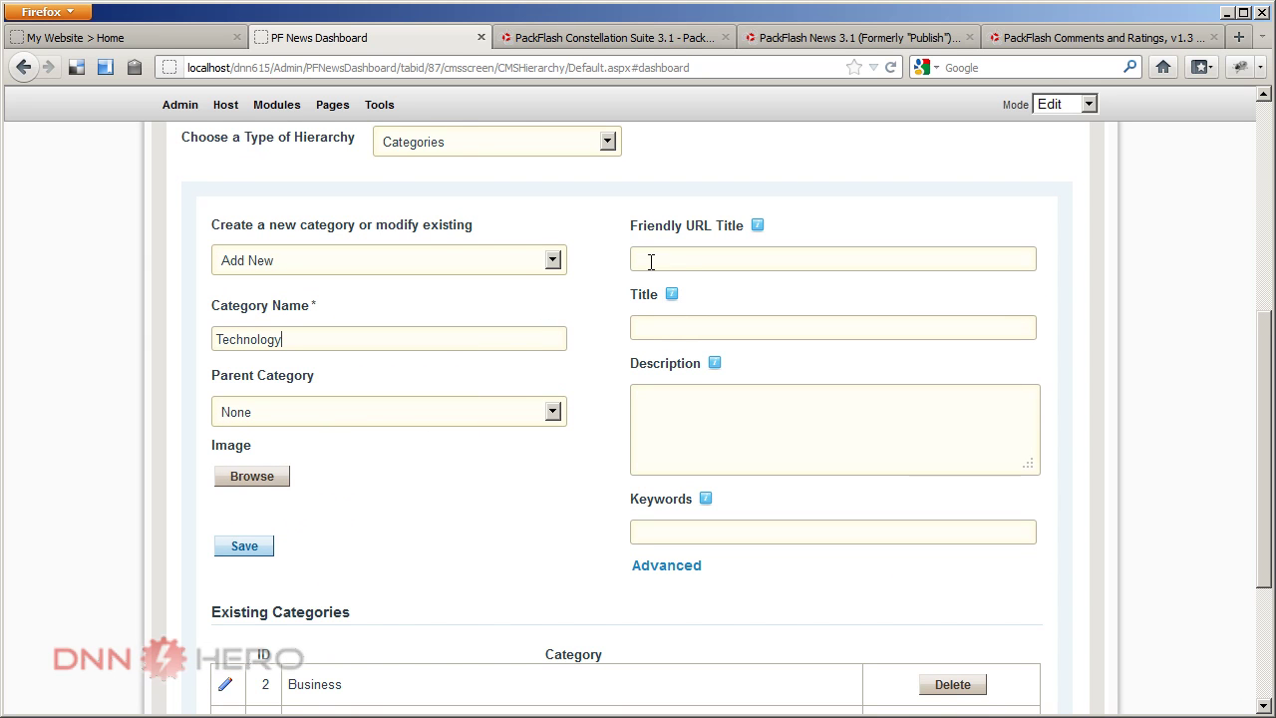
- Check the category names on the reference site's home page, and set the new category's friendly URL title and title to Technology
click(192, 40)
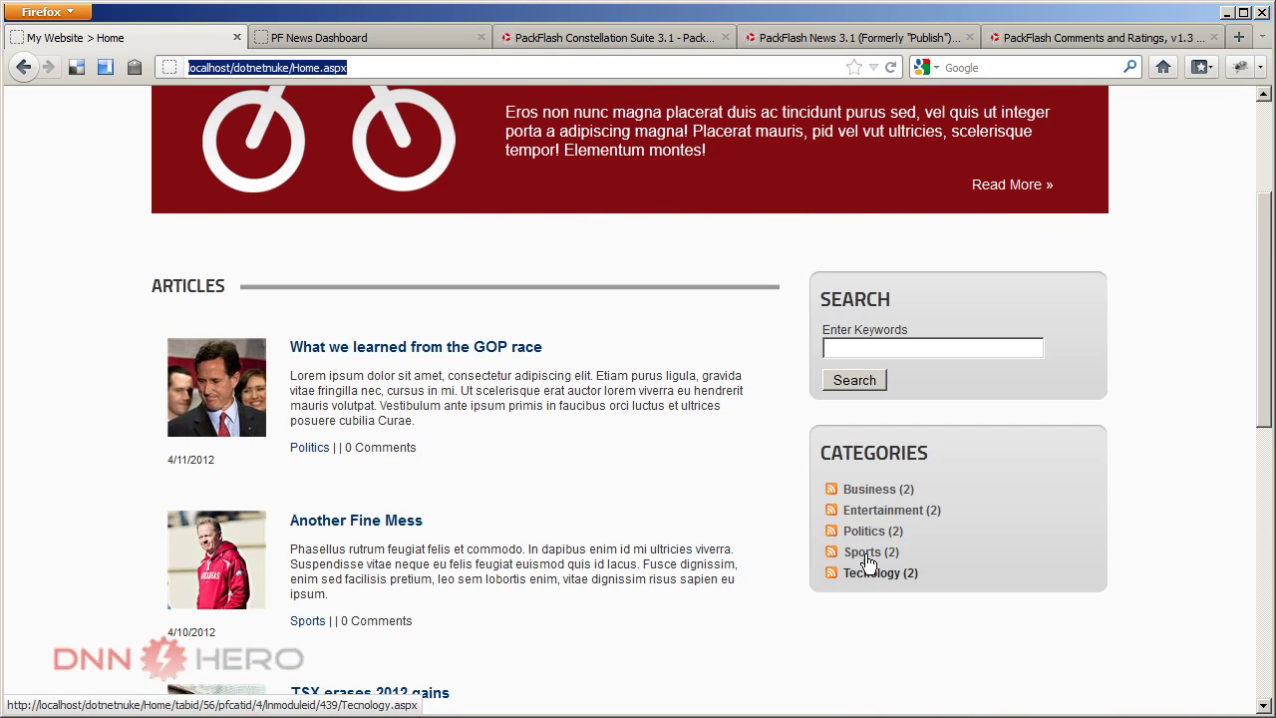
click(355, 40)
right_click(634, 257)
click(679, 341)
right_click(679, 333)
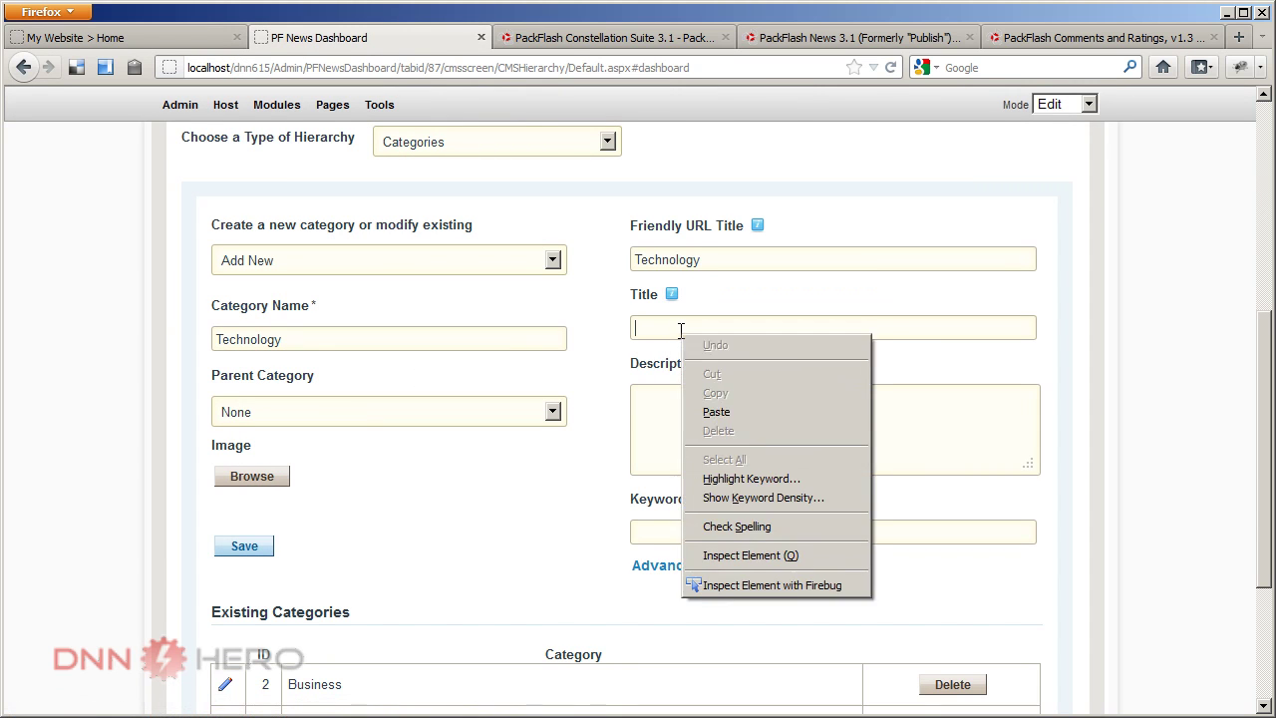
click(714, 412)
- Set the Technology category's description to "Technology Category", save it, and check the existing categories list
click(688, 416)
right_click(693, 419)
click(726, 496)
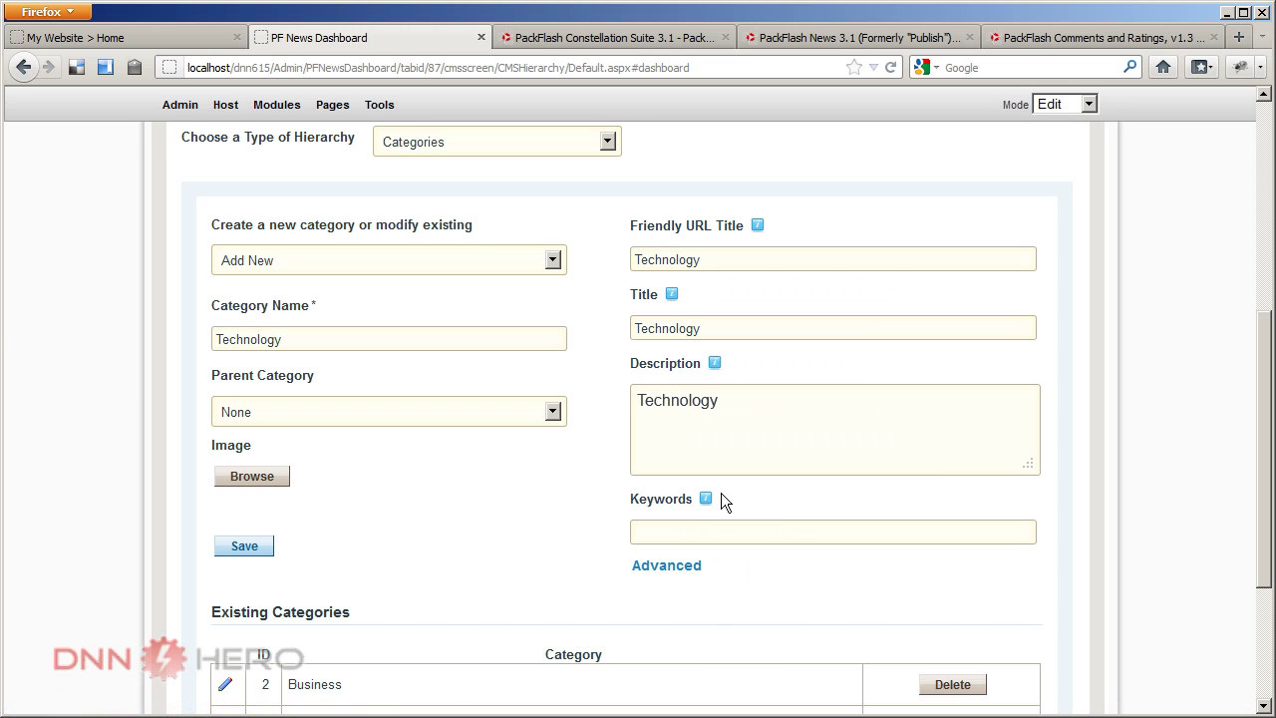
text(Category)
click(250, 549)
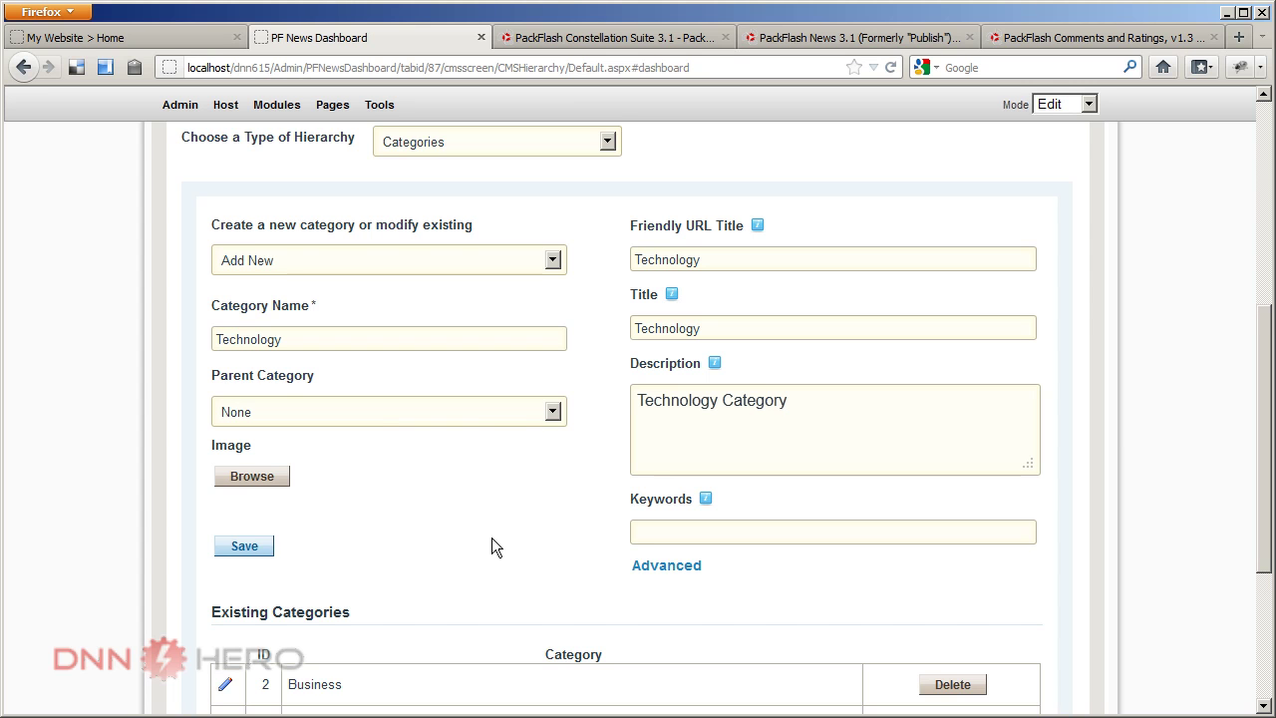
scroll(514, 524, down, 3)
scroll(514, 519, down, 1)
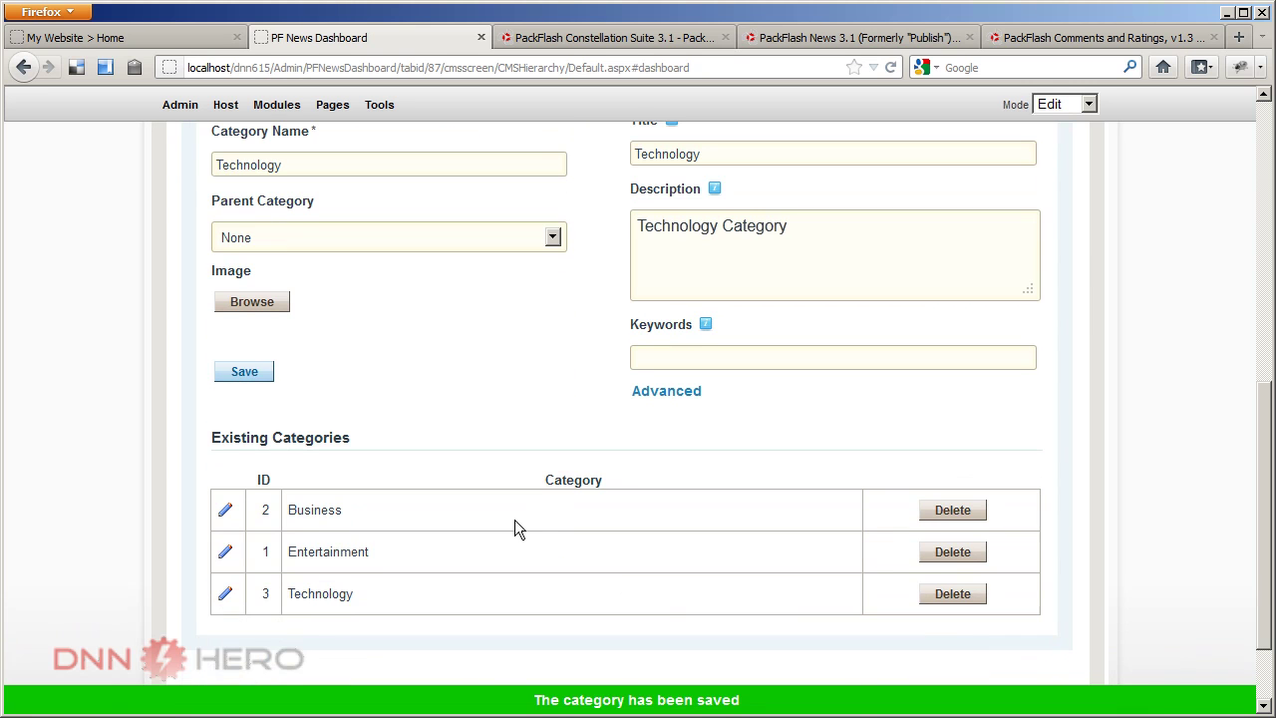